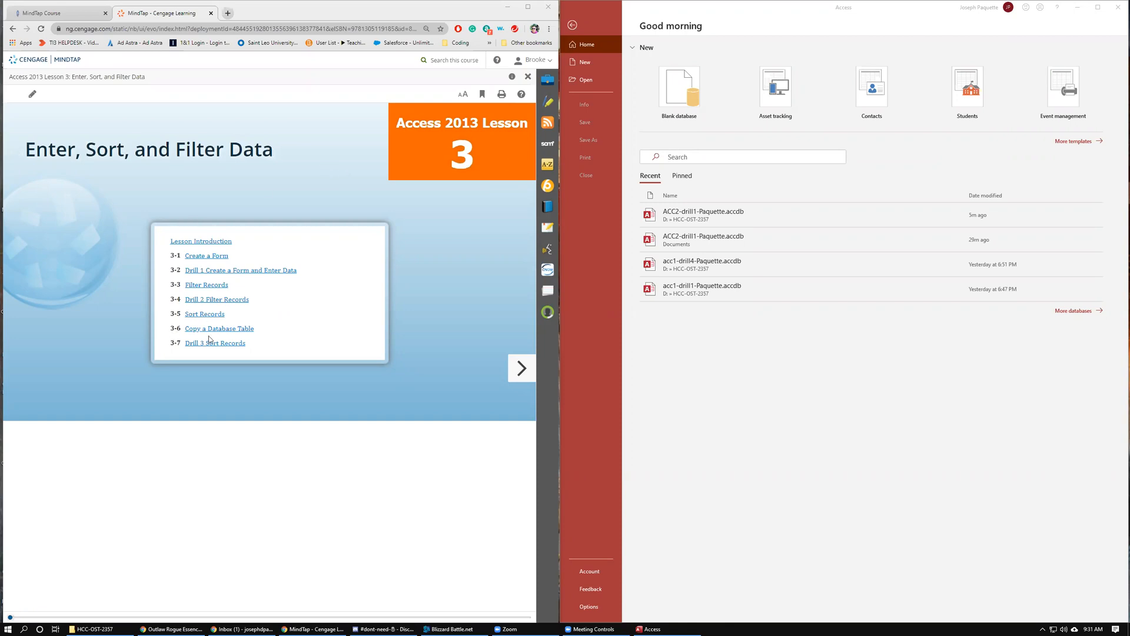
Page through the Lesson 3 introduction and Create a Form section to Drill 1, and download the ACC3-drill1 data file.
click(513, 374)
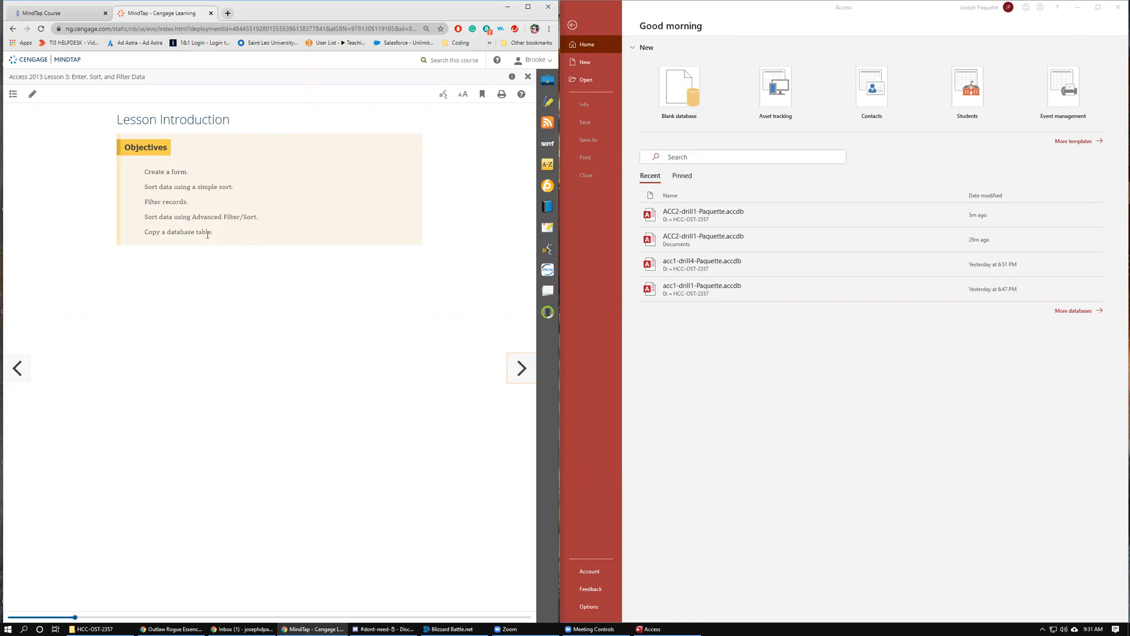
click(522, 371)
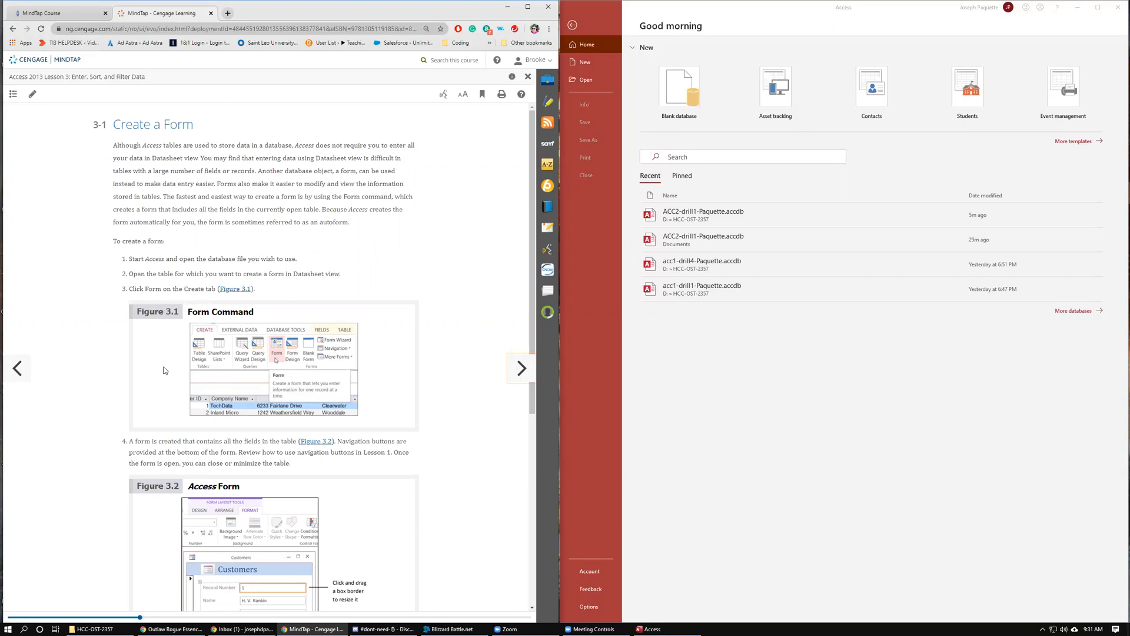
scroll(160, 399, down, 4)
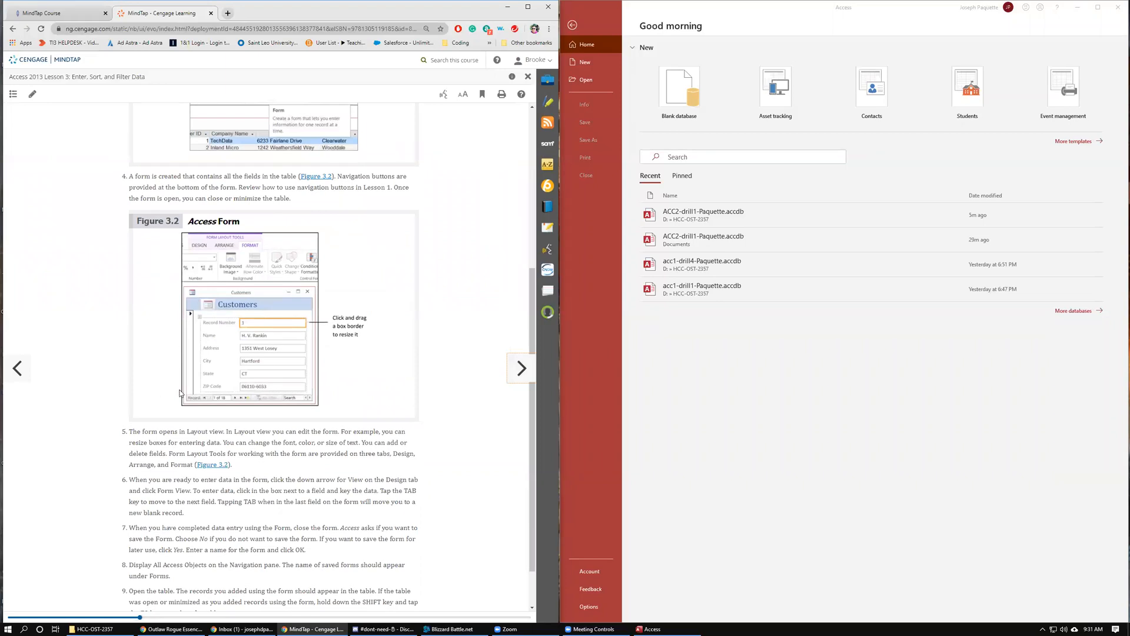
scroll(176, 350, down, 1)
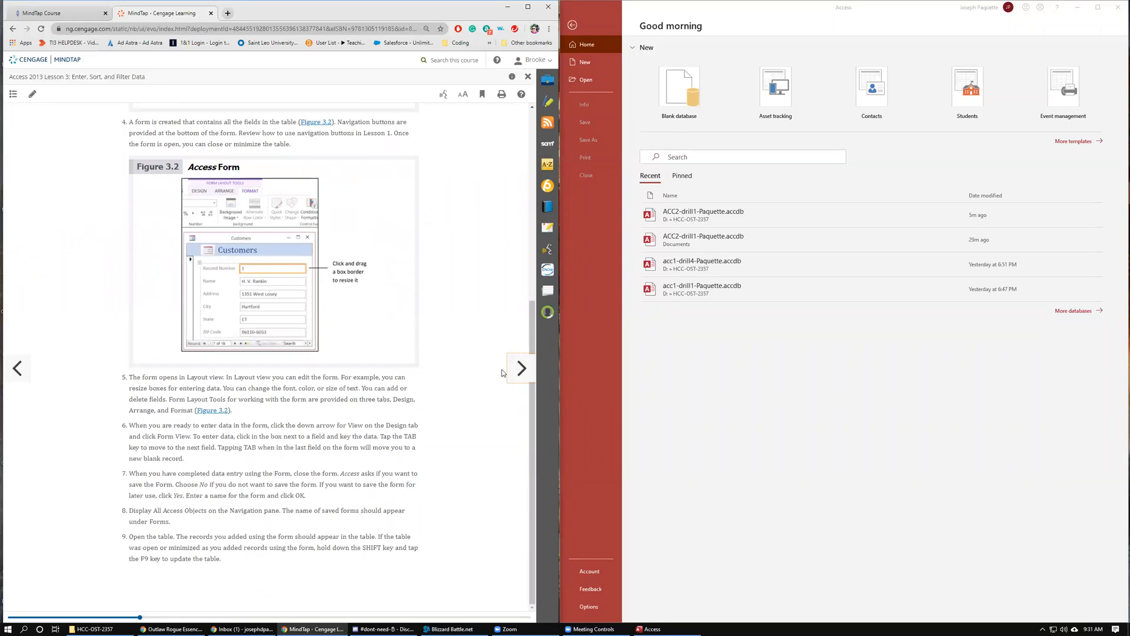
click(520, 369)
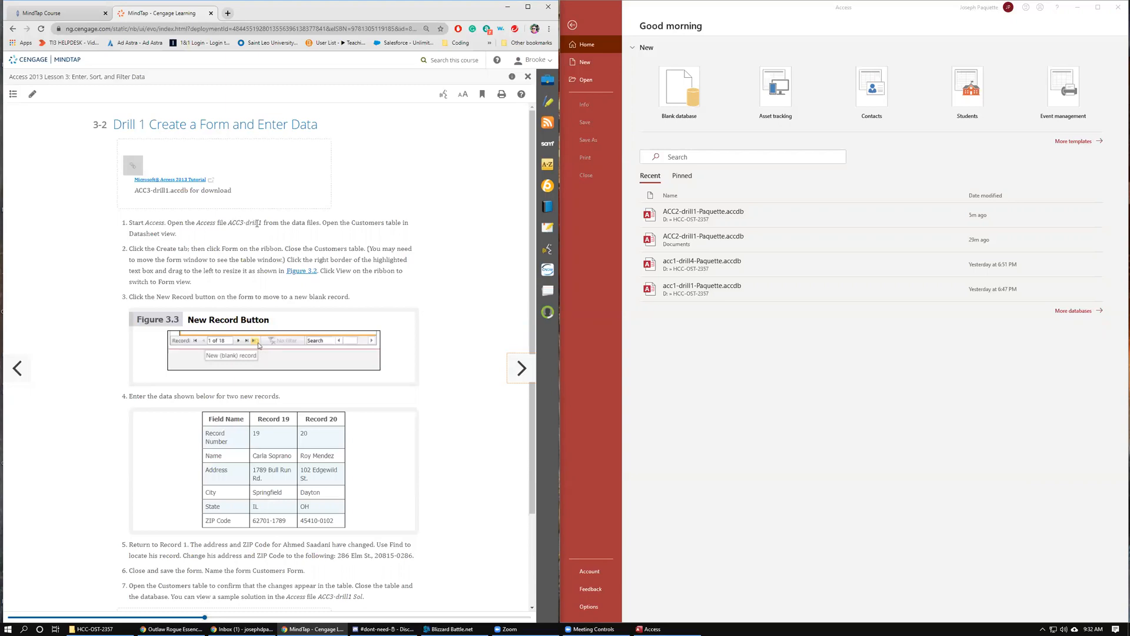
click(166, 182)
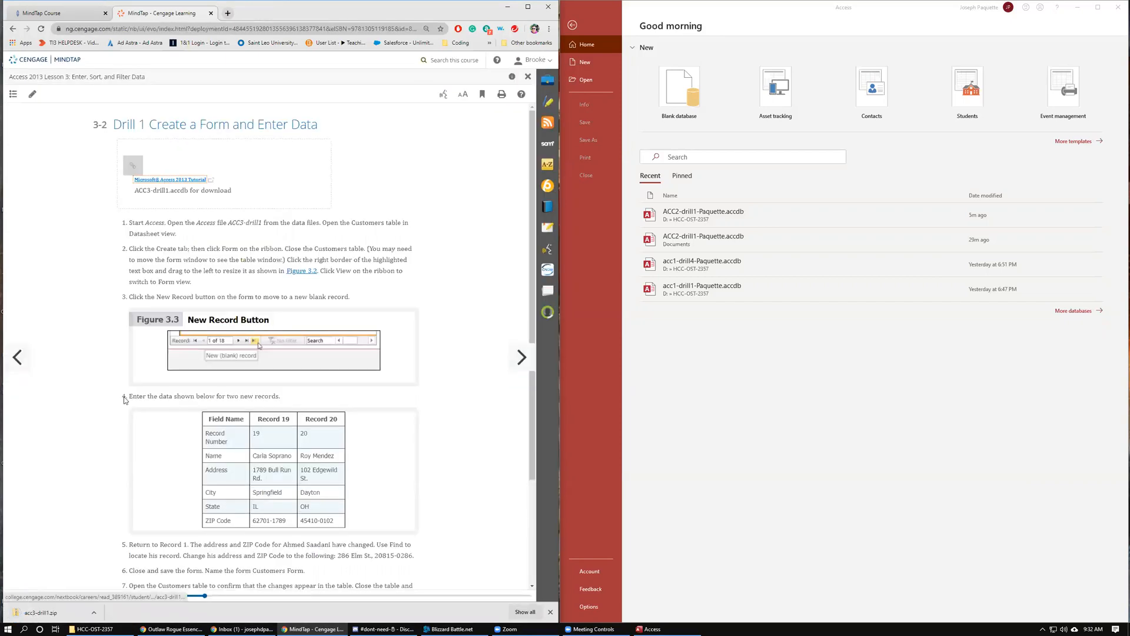
Extract acc3-drill1.zip from the Downloads folder into D:\HCC-OST-2357 and clear away the file windows.
click(35, 614)
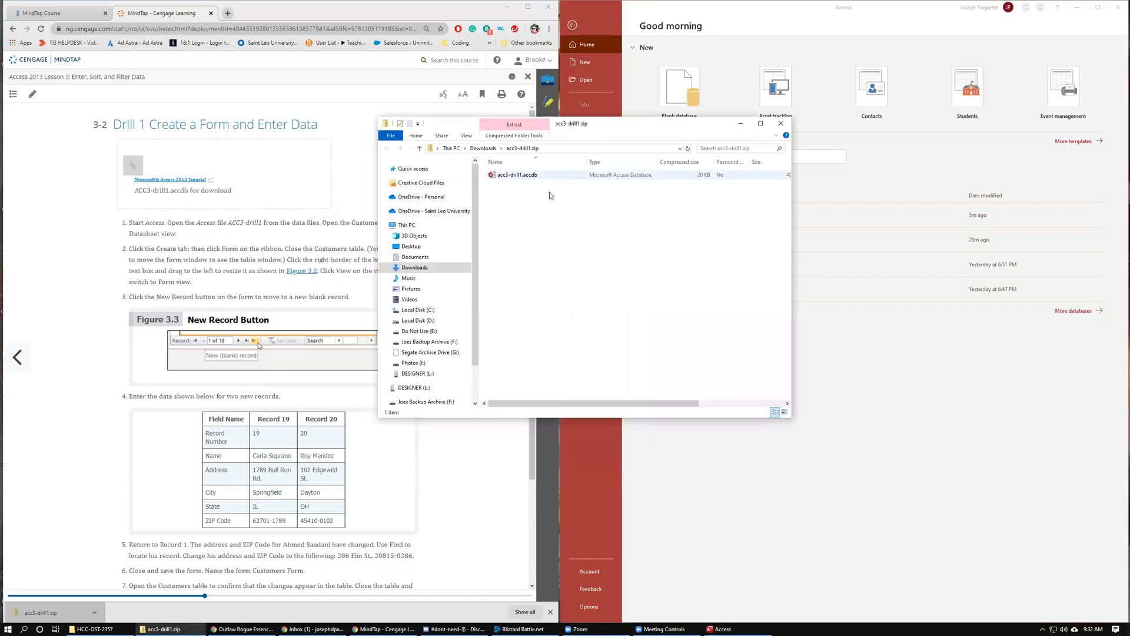
click(482, 147)
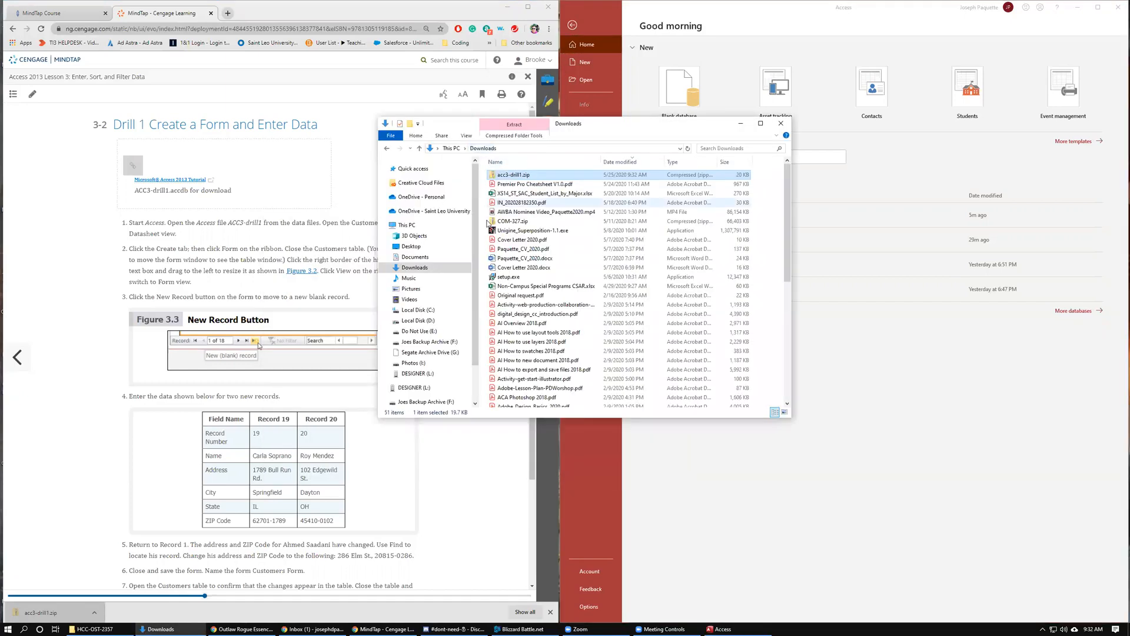
right_click(508, 177)
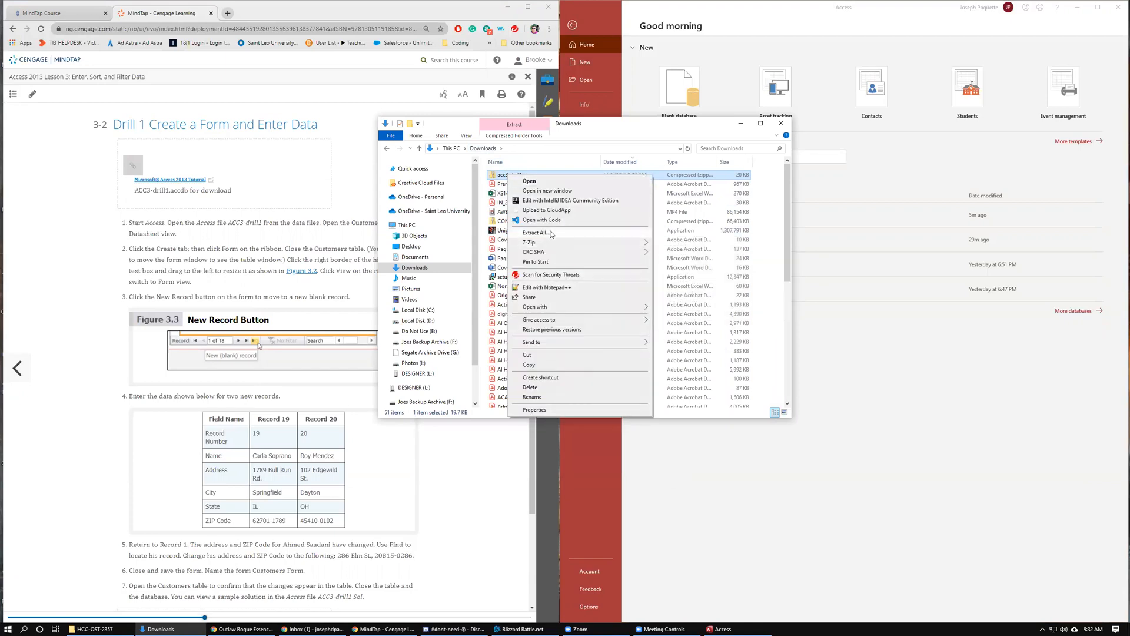
click(535, 233)
click(663, 279)
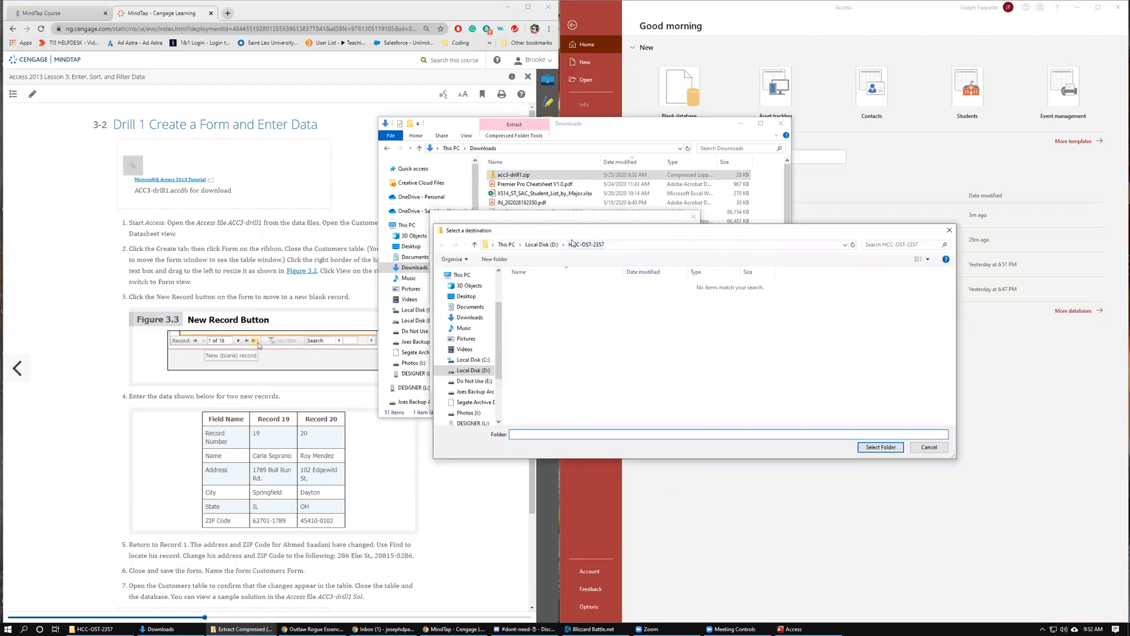
click(470, 371)
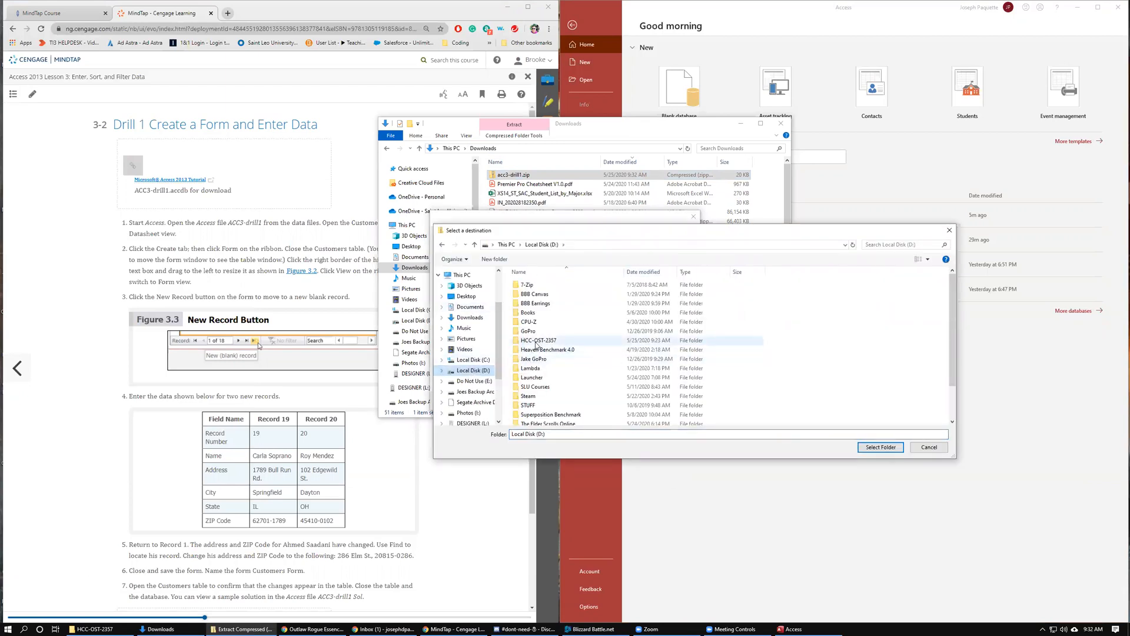
double_click(541, 342)
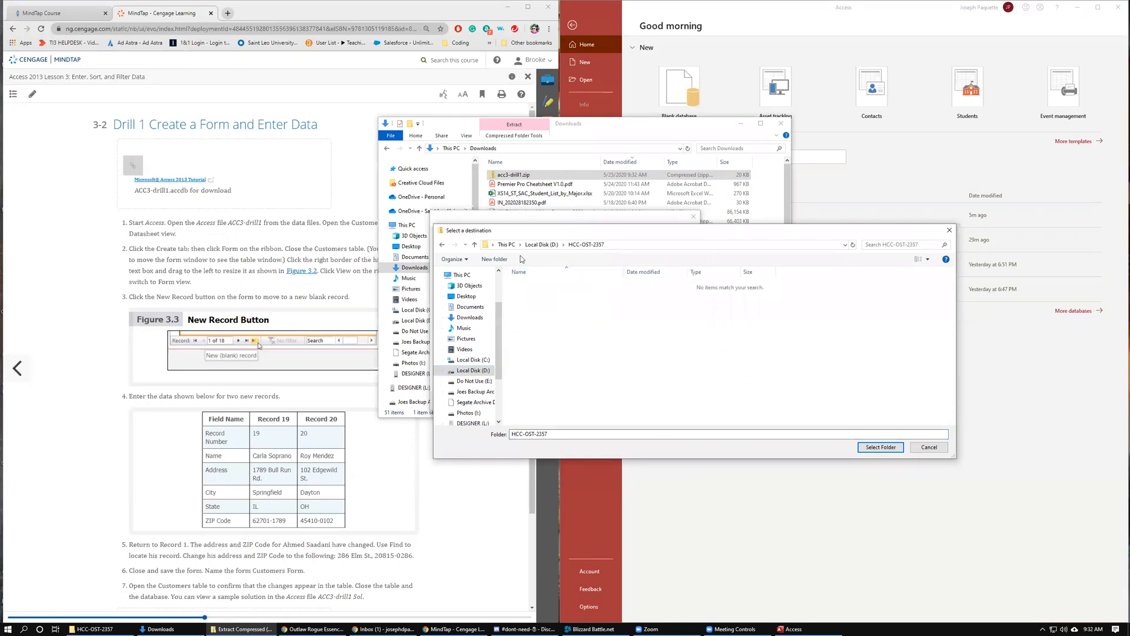
click(884, 449)
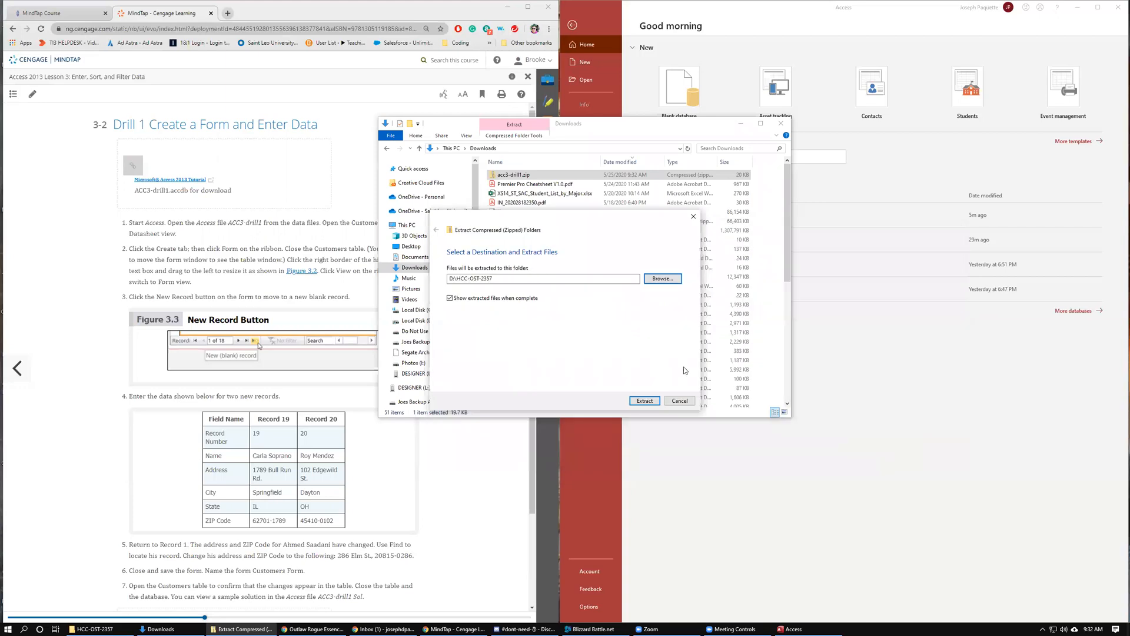
click(644, 401)
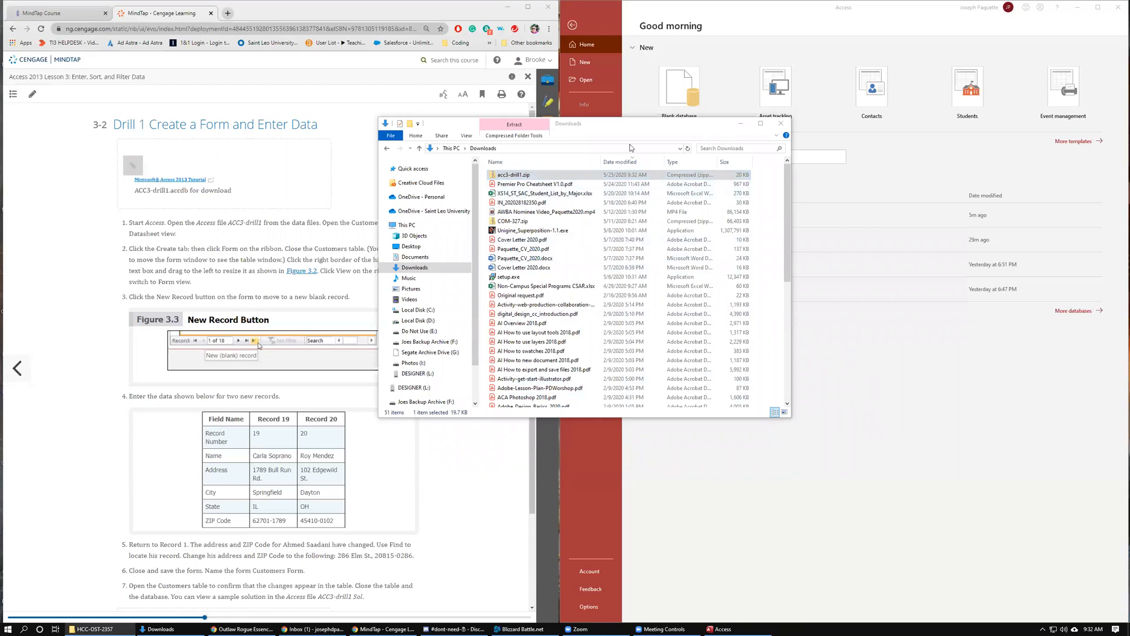
drag(631, 124, 1129, 125)
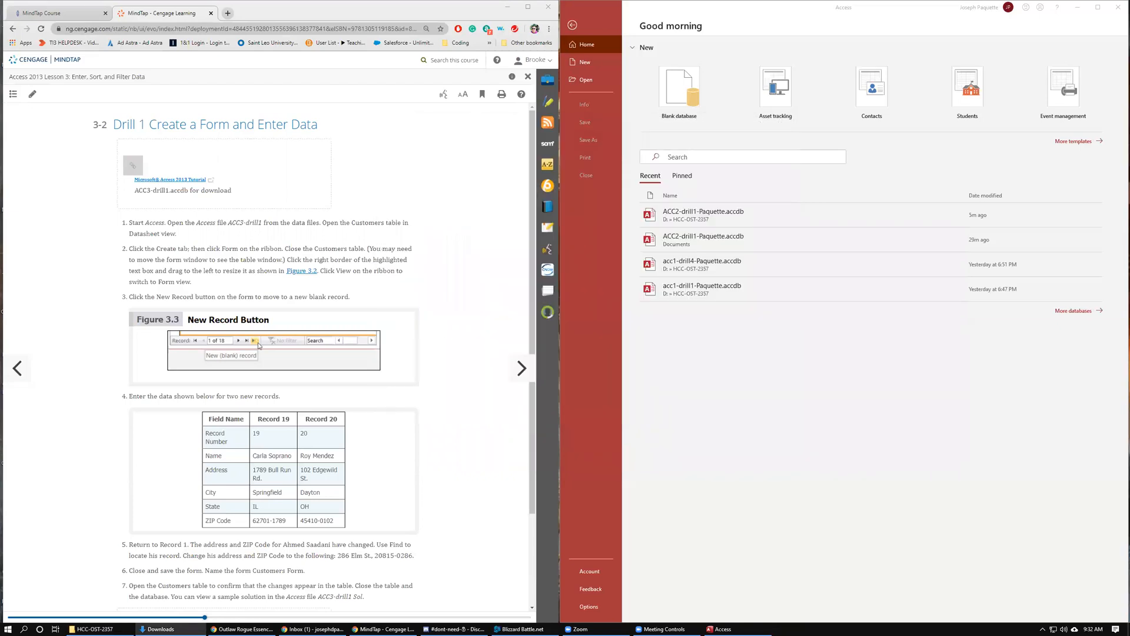
key(alt+Tab)
key(alt+F4)
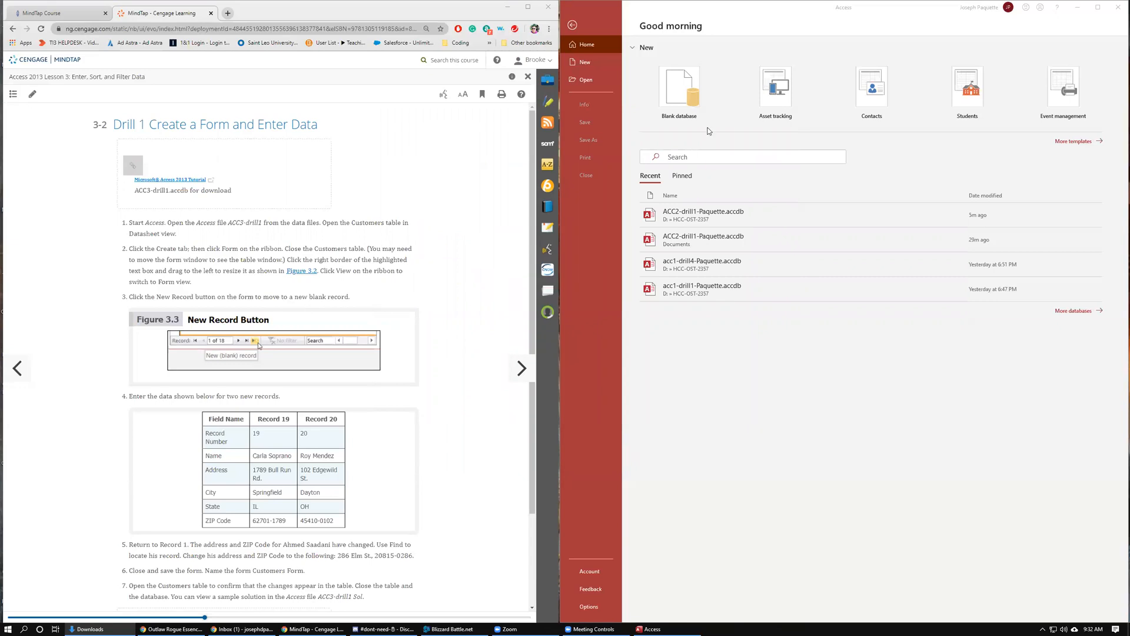
In Access, open acc3-drill1.accdb from the HCC-OST-2357 folder on drive D and enable its content.
click(591, 81)
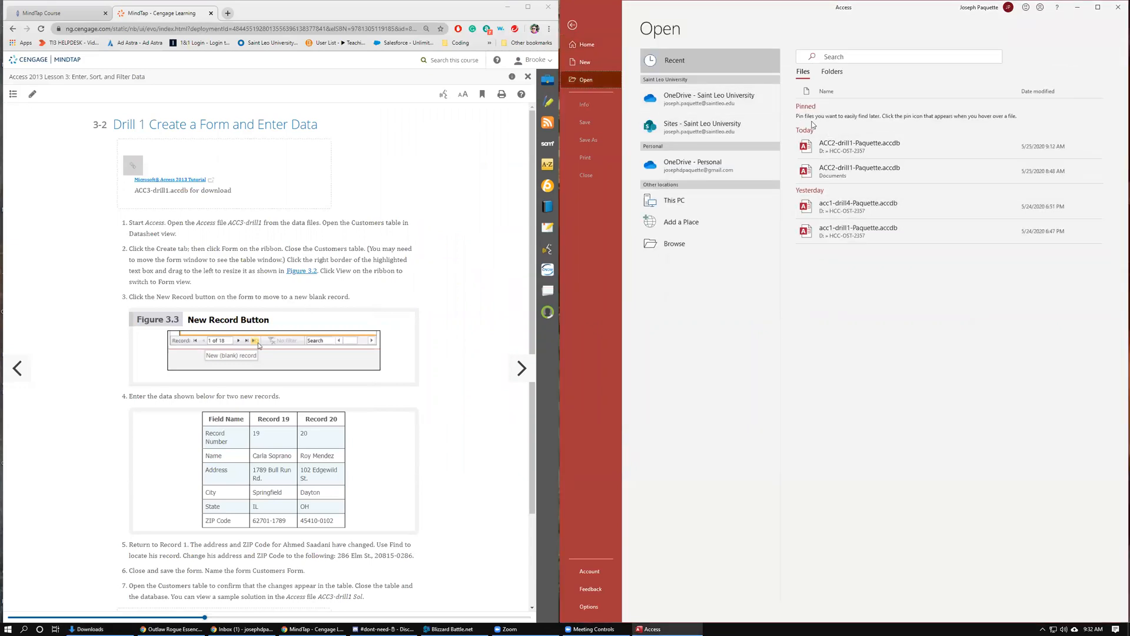
click(677, 248)
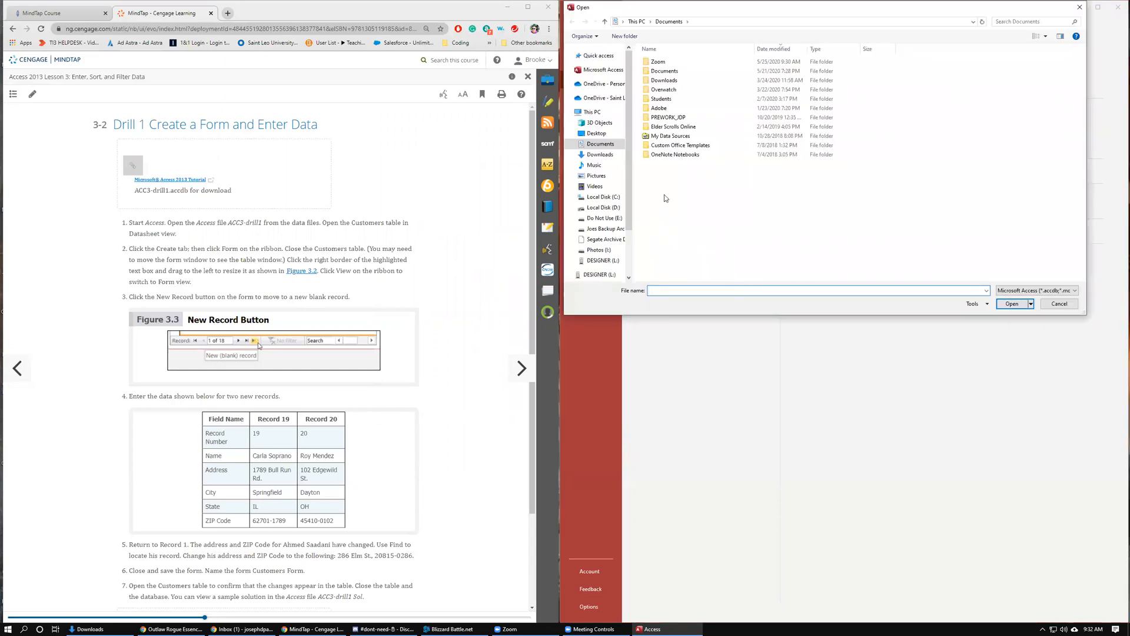
click(598, 209)
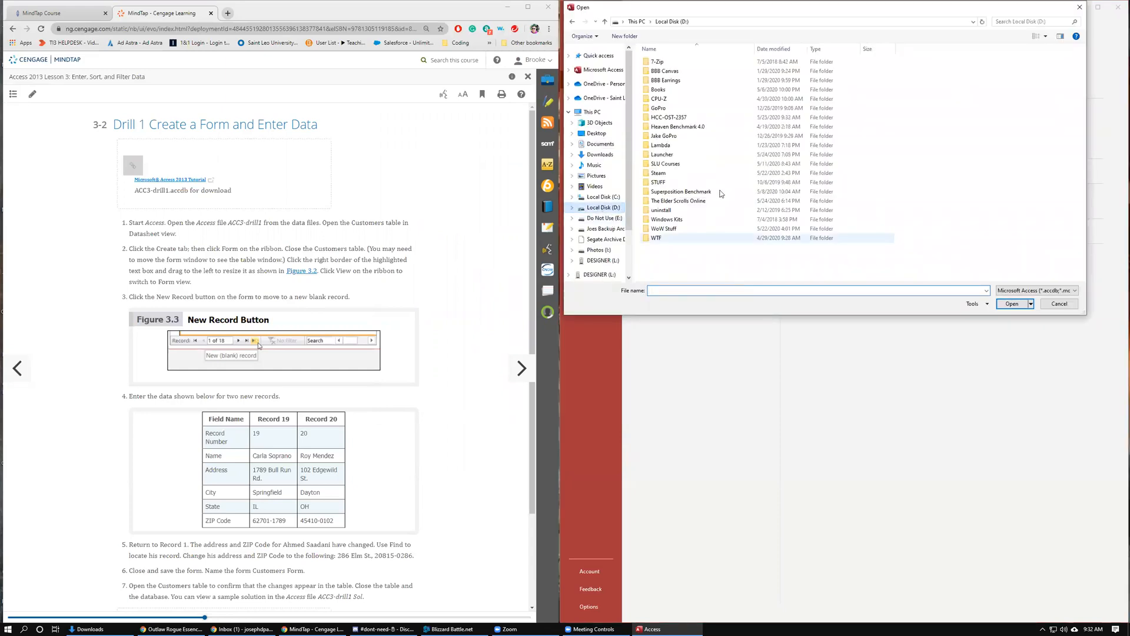
double_click(679, 120)
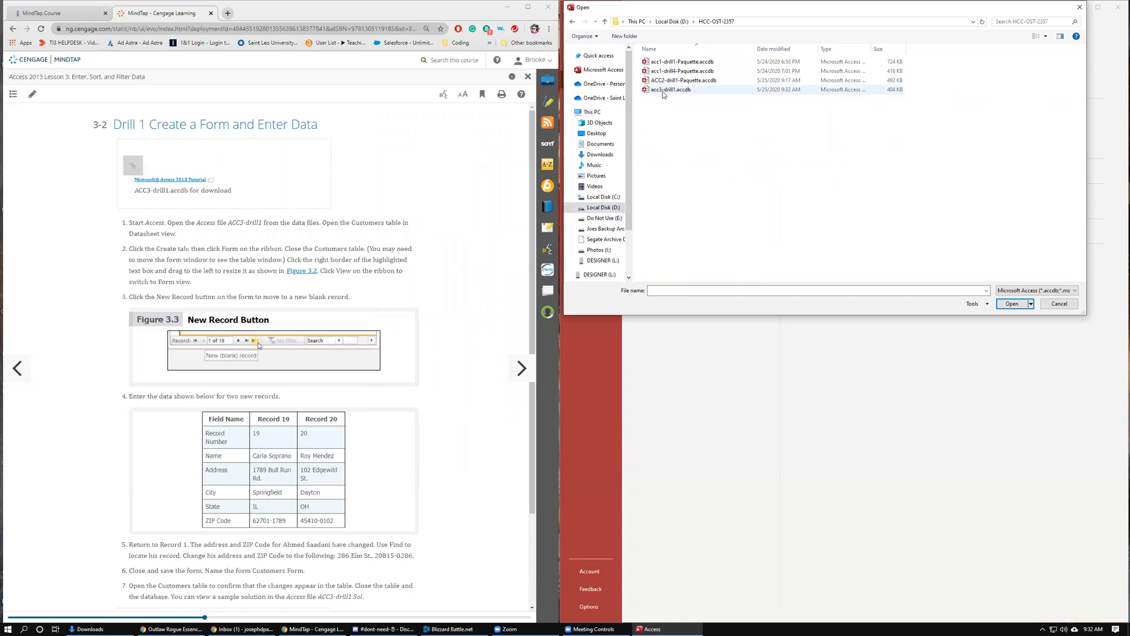
double_click(671, 90)
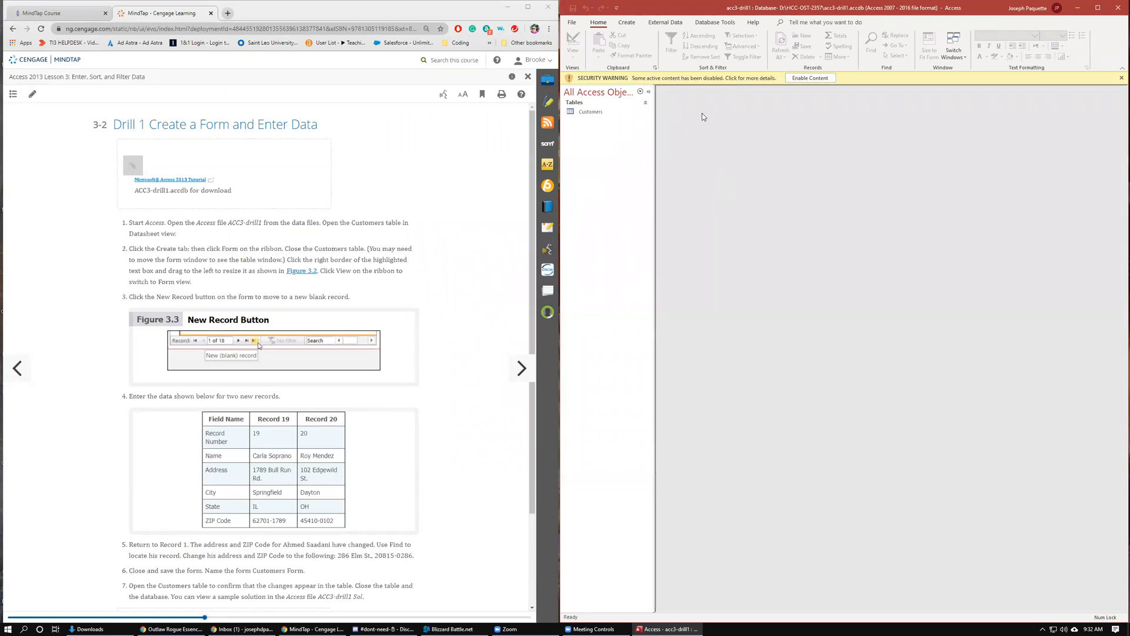
click(809, 81)
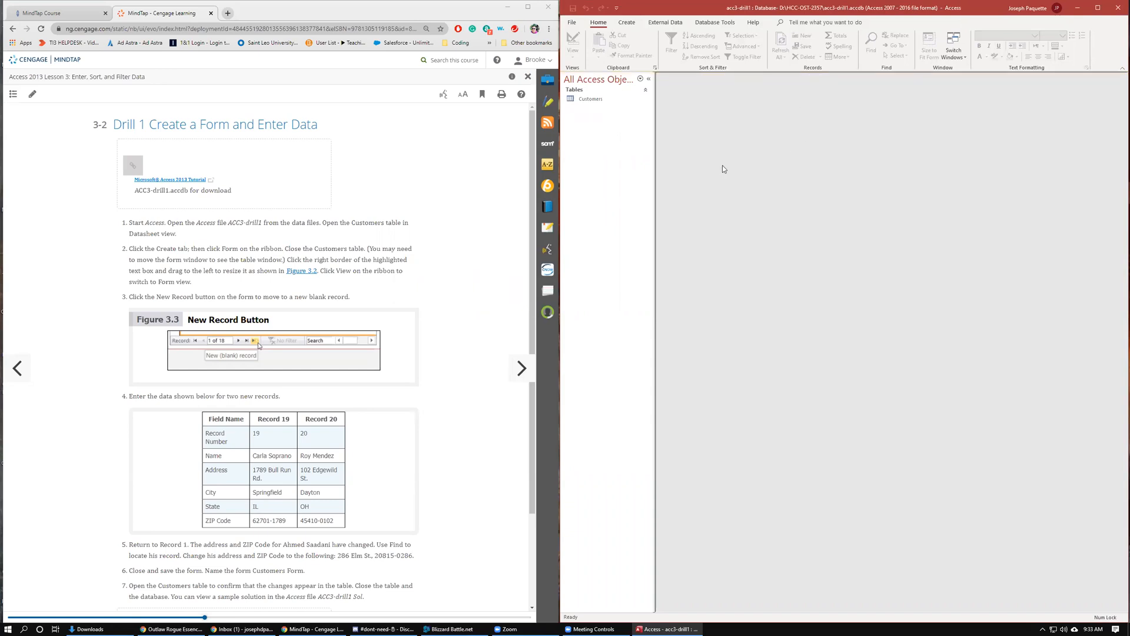
Open the Customers table, view its fields in Design view and return it to Datasheet view.
double_click(590, 99)
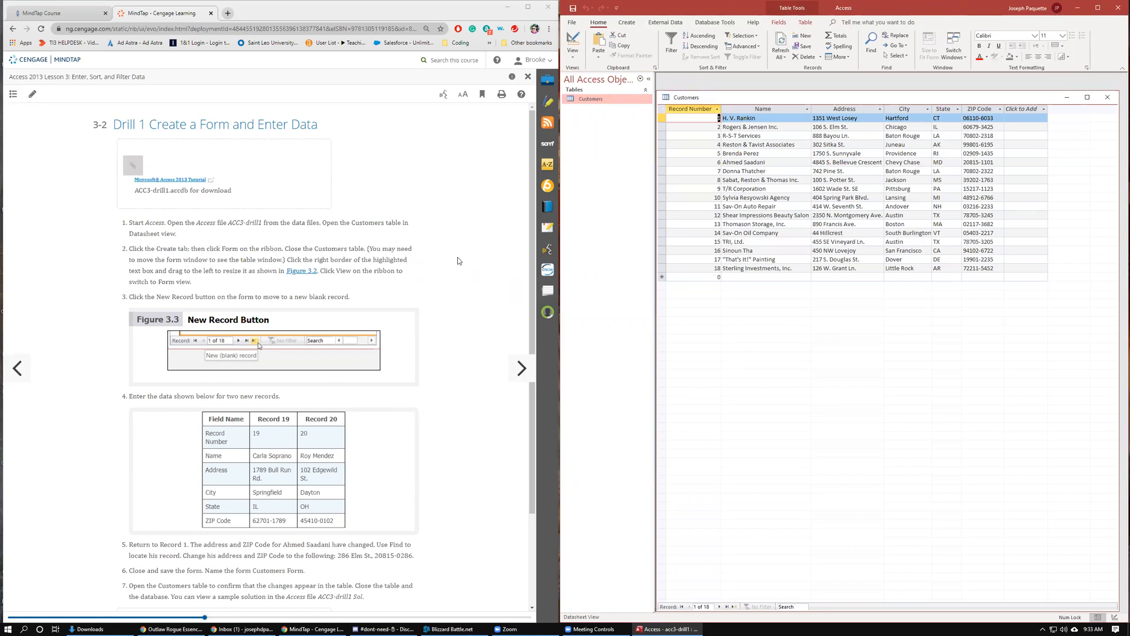
click(577, 54)
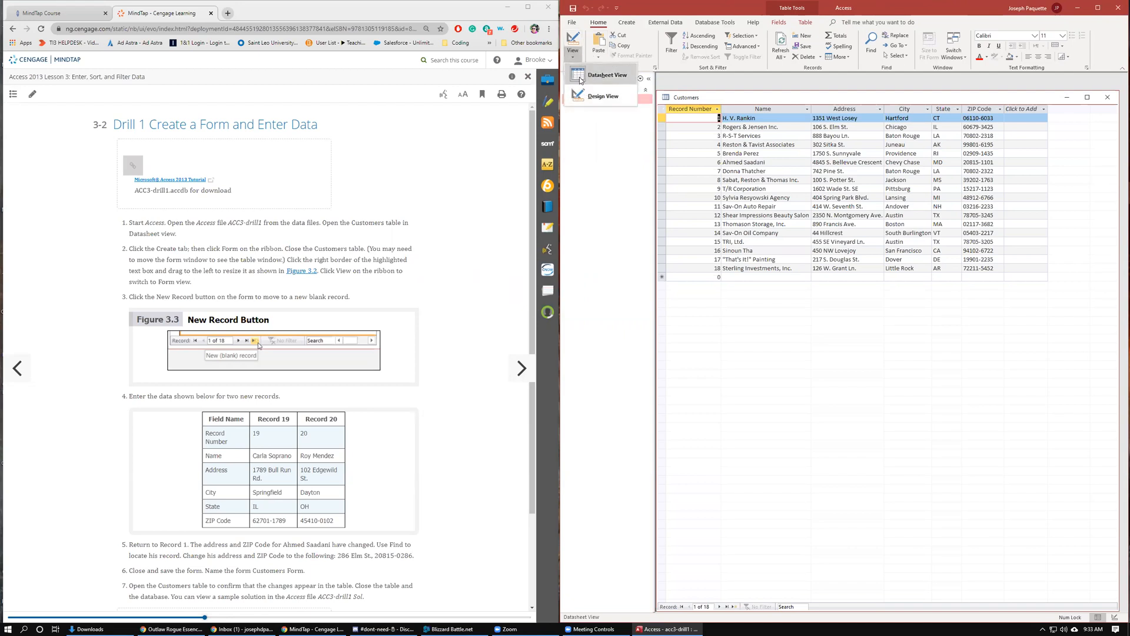
click(585, 97)
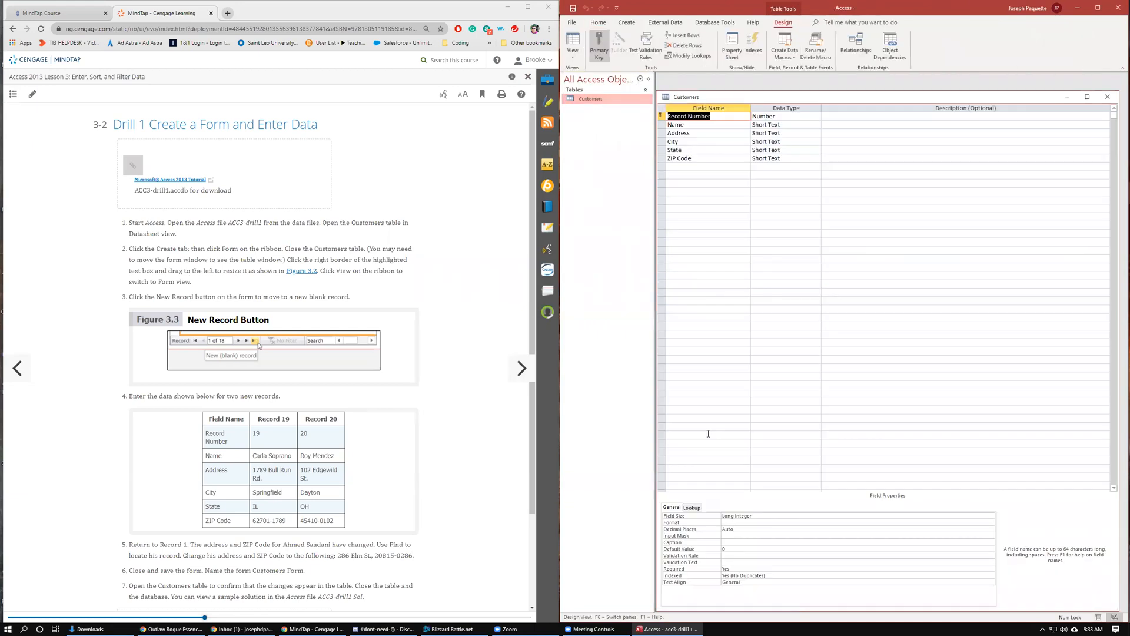
click(573, 42)
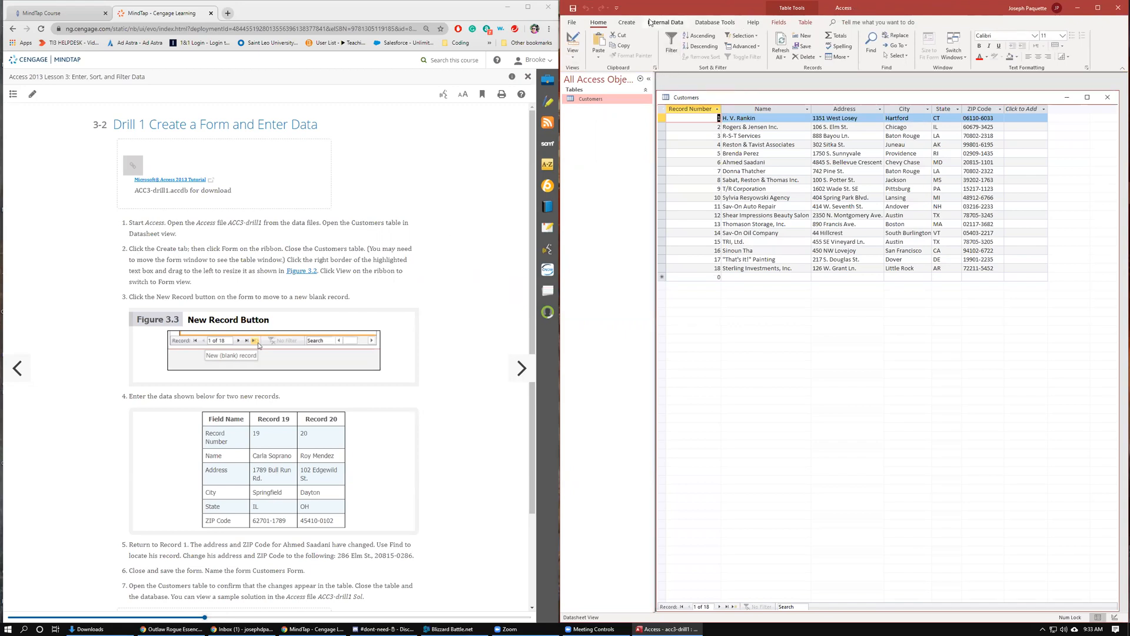
Create a form from the Customers table with the Form command and close the table.
click(625, 25)
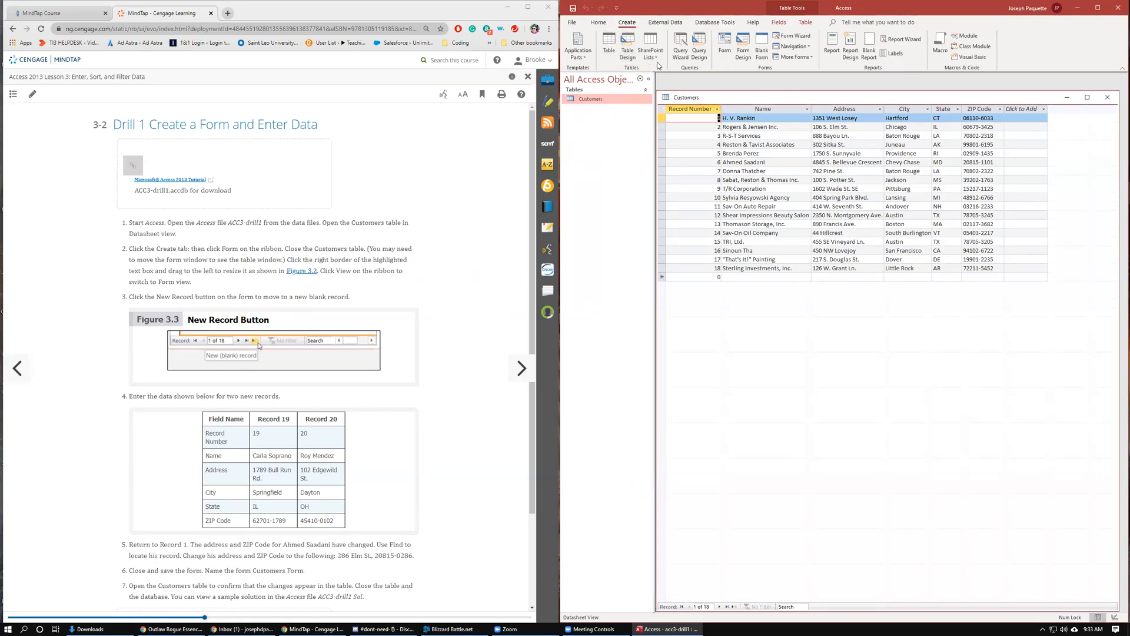
click(726, 39)
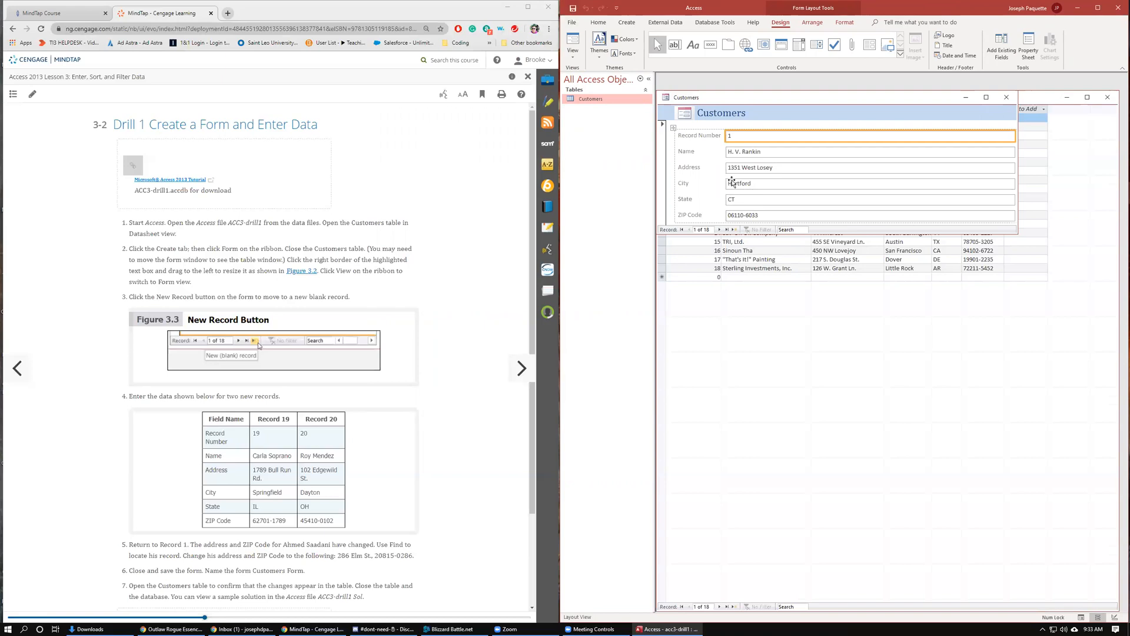
click(1107, 98)
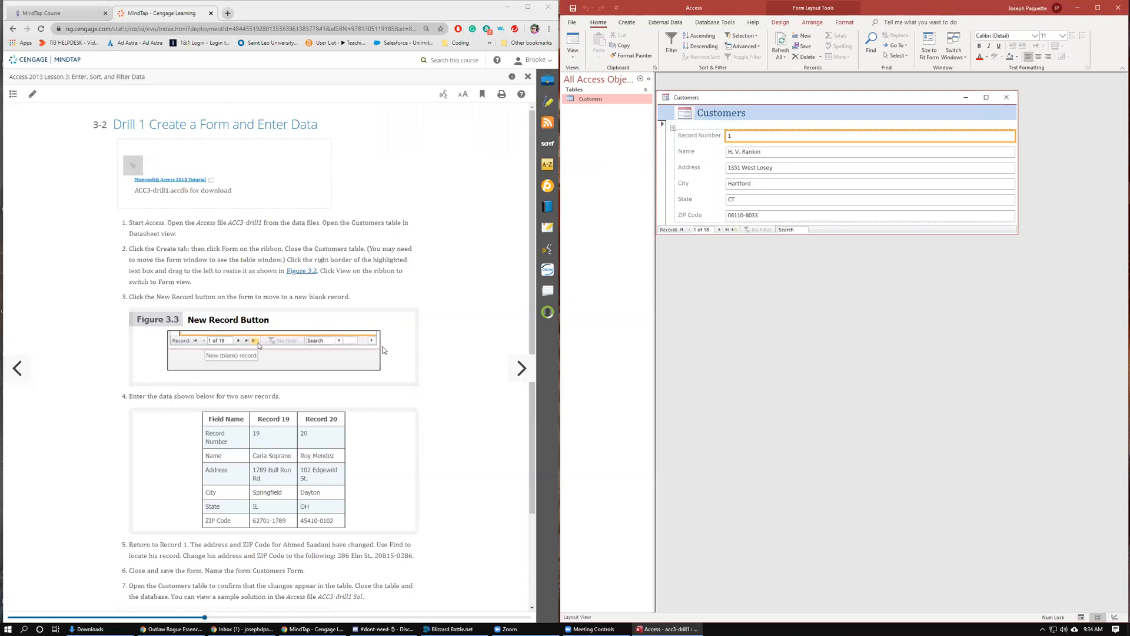
Narrow the Customers form's text boxes to under half their width as in Figure 3.2, heighten the form window, and return to the Drill 1 instructions.
scroll(383, 350, down, 2)
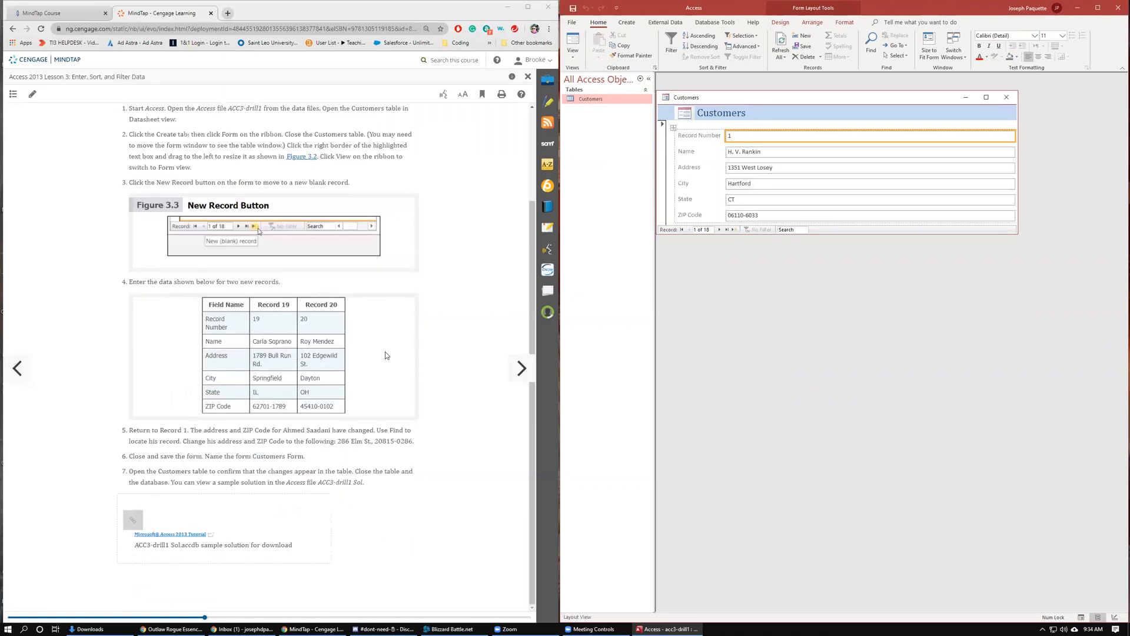
click(17, 368)
scroll(332, 450, down, 5)
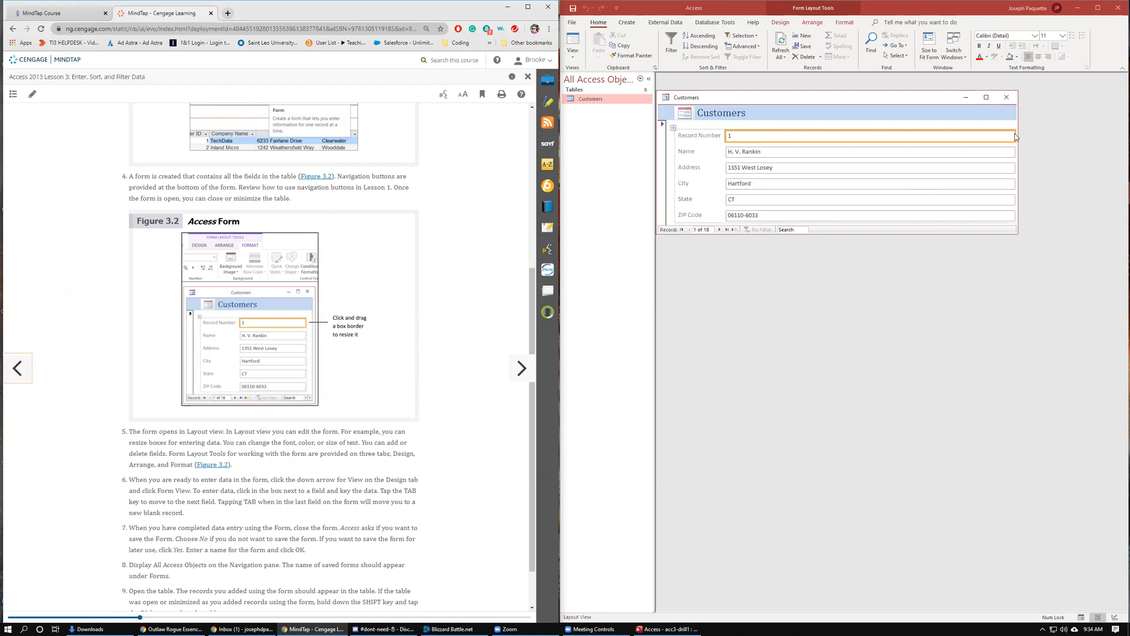
click(943, 98)
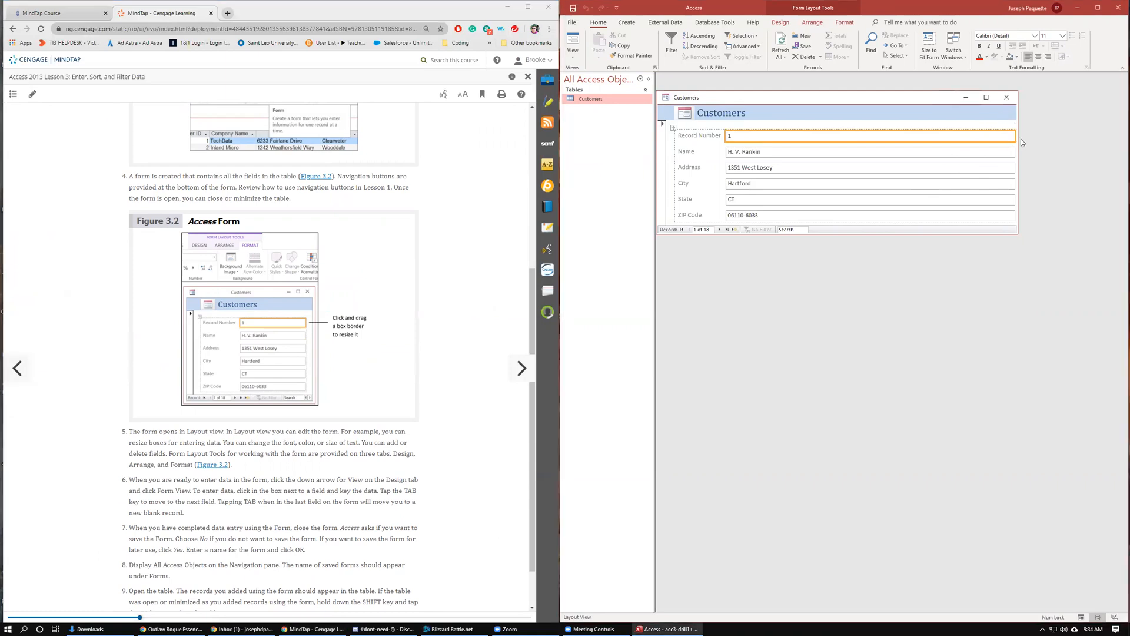
drag(1014, 136, 837, 135)
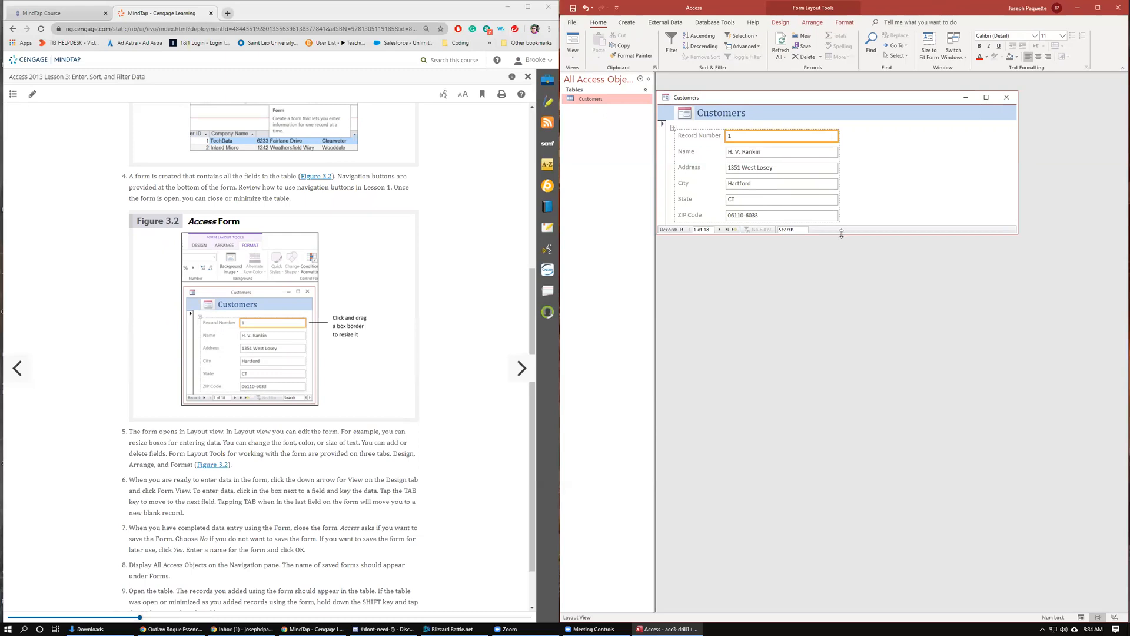
drag(843, 233, 842, 263)
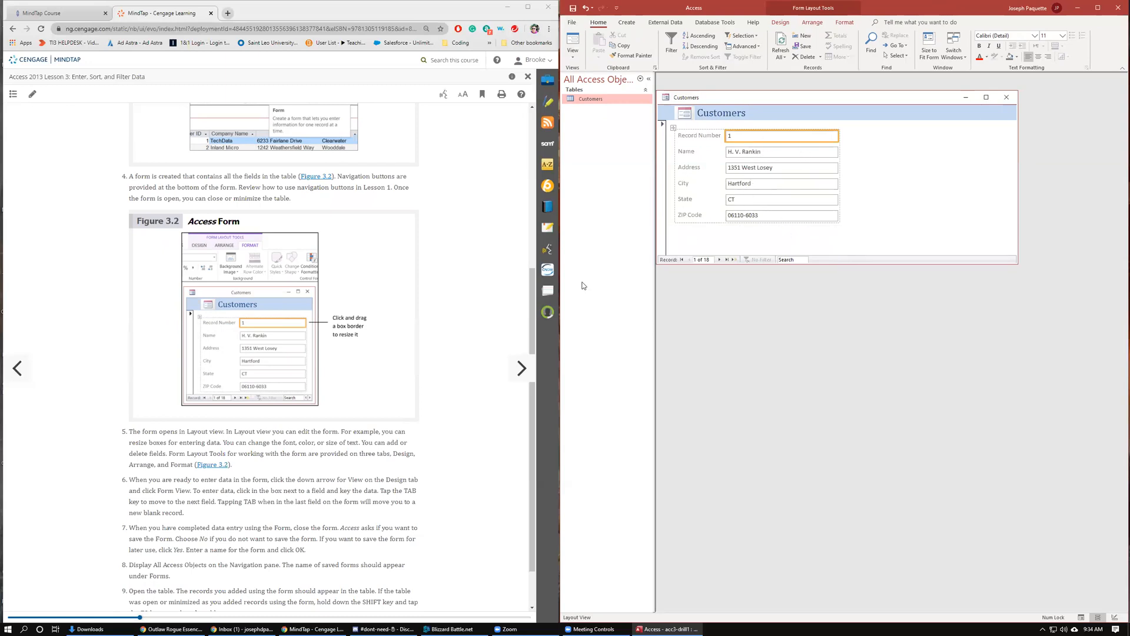
click(521, 368)
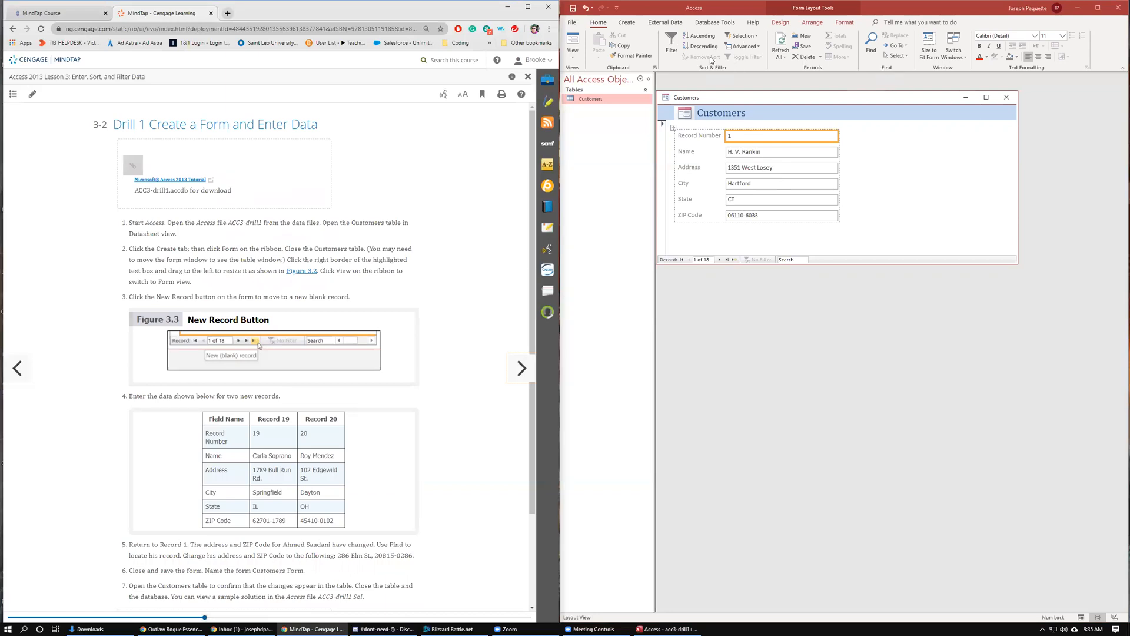
Switch the Customers form to Form view, browse its records and move to a new blank record for the drill data.
click(573, 57)
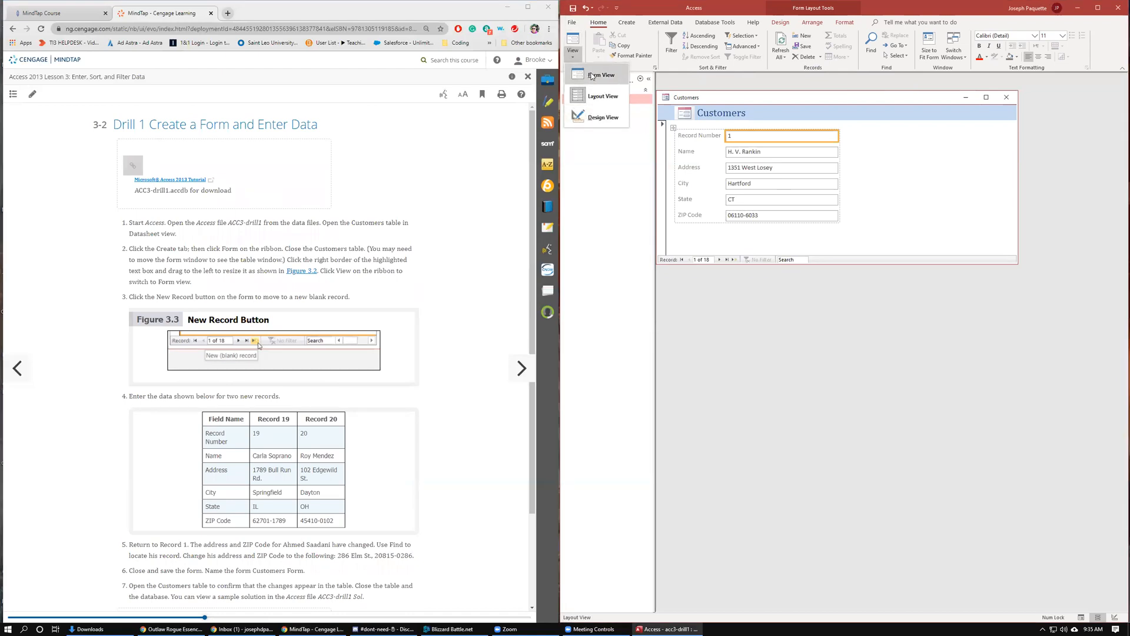
click(592, 75)
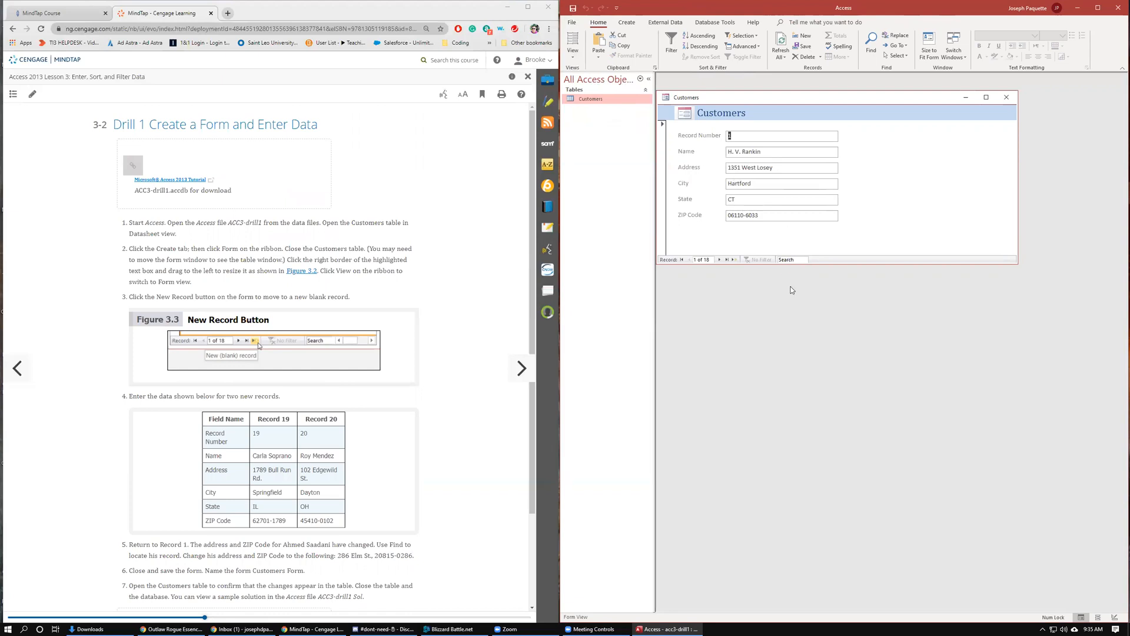
click(719, 261)
click(720, 260)
click(690, 260)
click(690, 259)
click(718, 259)
click(718, 260)
click(683, 260)
click(728, 259)
click(734, 260)
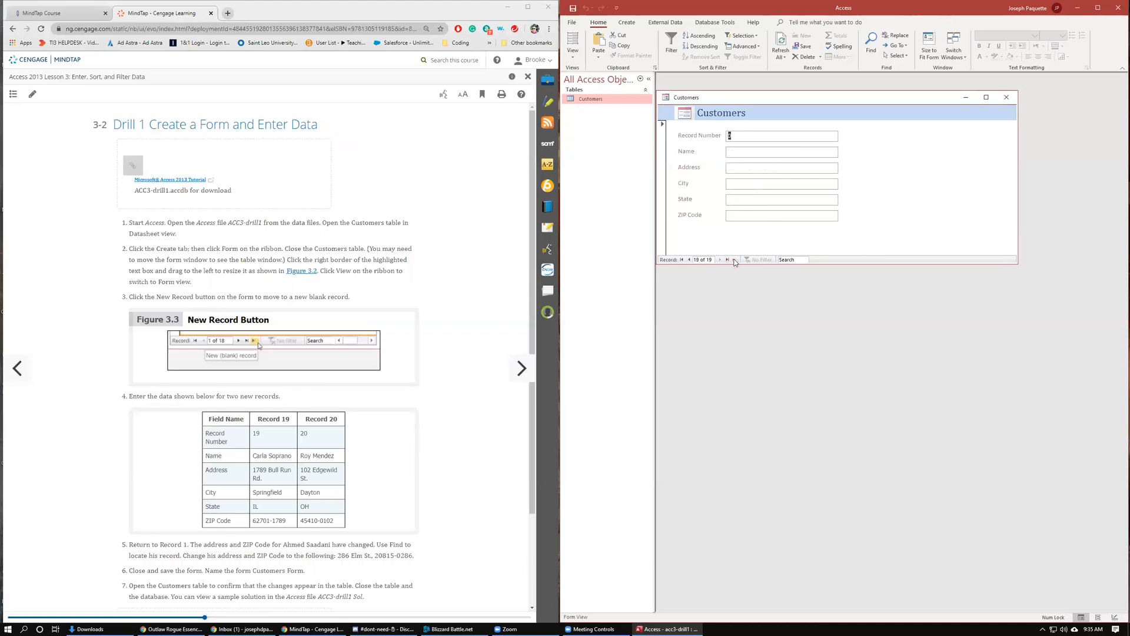
scroll(444, 381, down, 2)
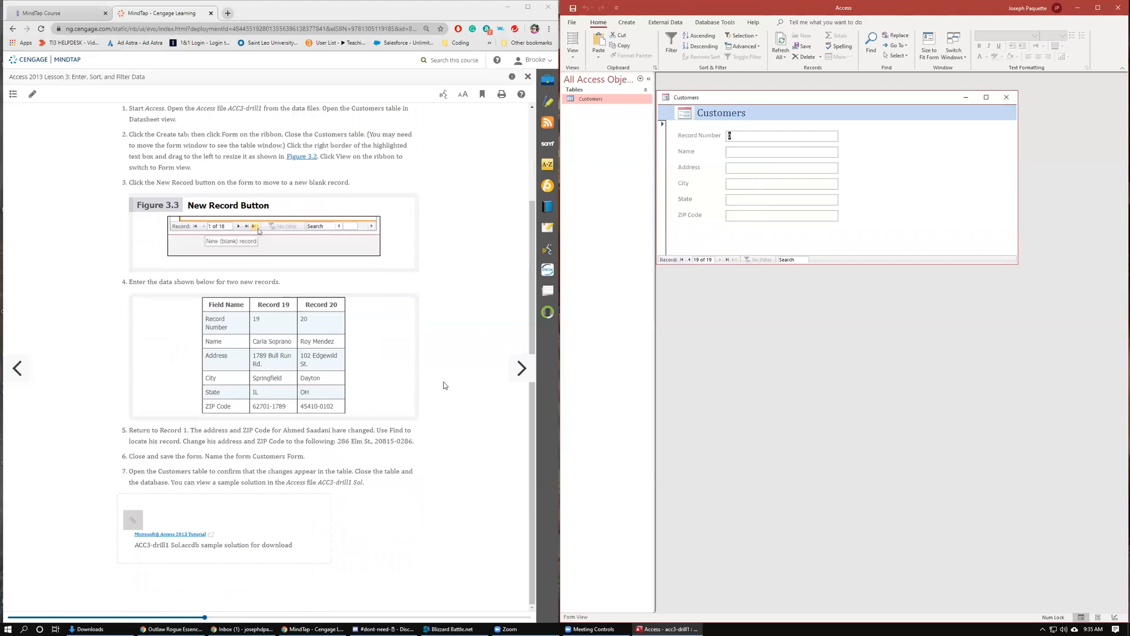
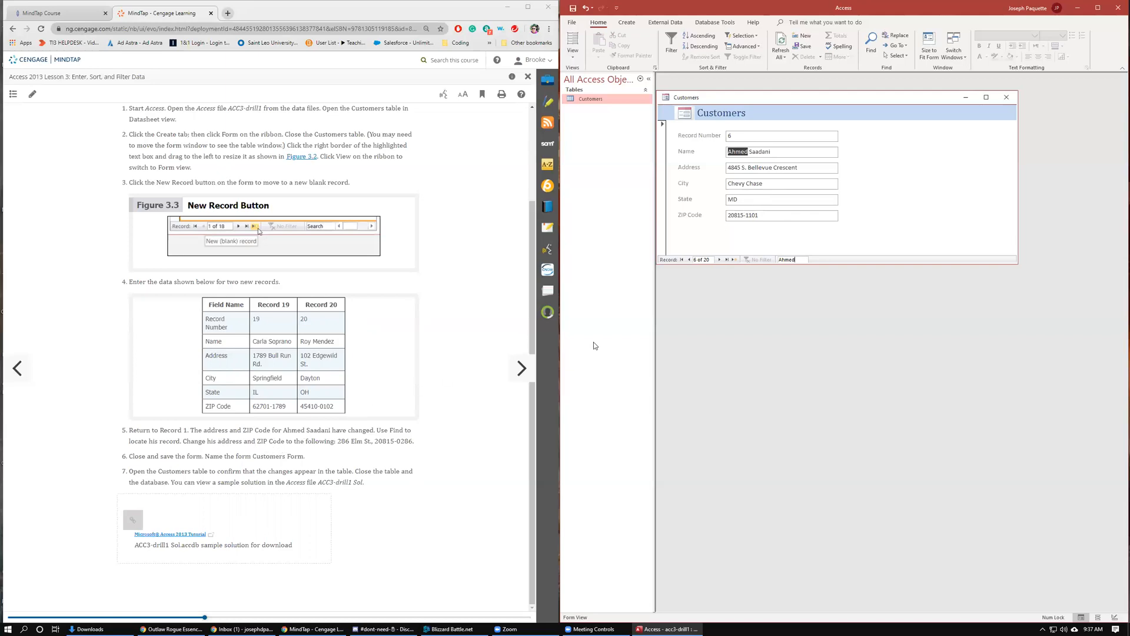
In record 6 of the Customers form, replace the customer's address and ZIP Code with the new ones given in the drill instructions.
click(799, 168)
drag(799, 169, 729, 169)
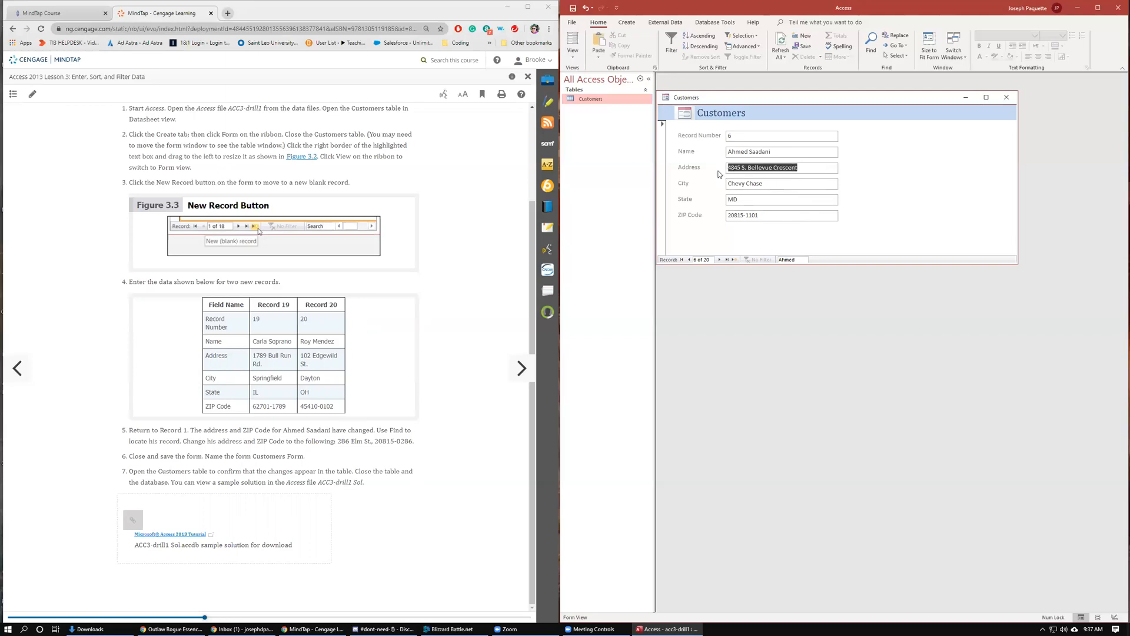
text(286 Elm St.)
key(Tab)
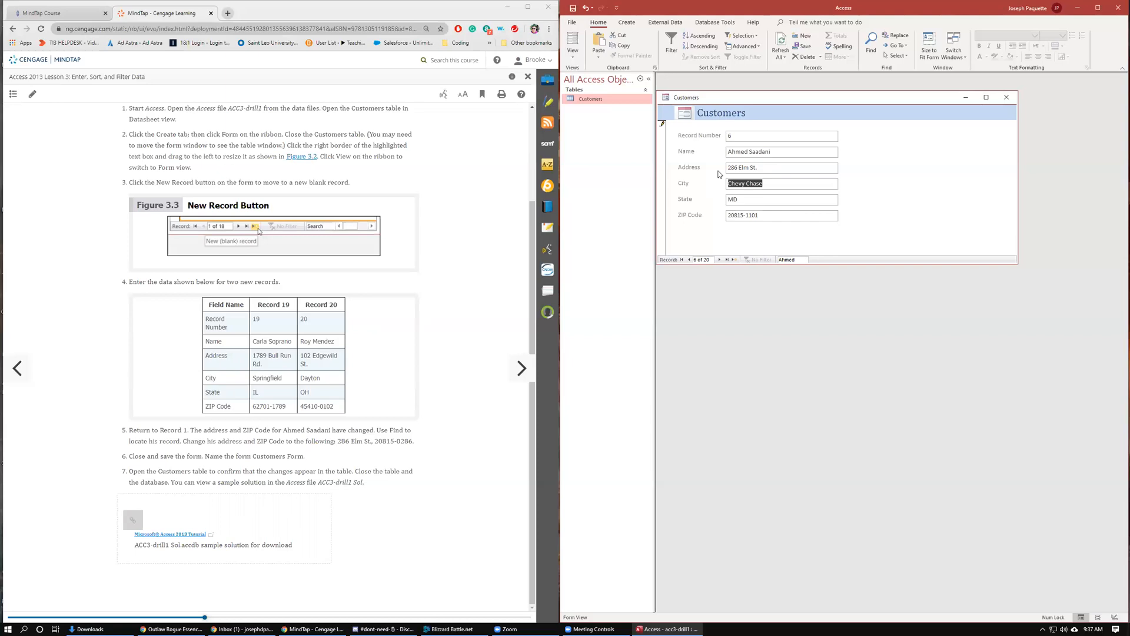
key(Tab)
key(Tab)
key(Tab)
key(shift+Tab)
click(763, 216)
Close the form and save it under the name Customers Form.
click(1006, 98)
click(530, 346)
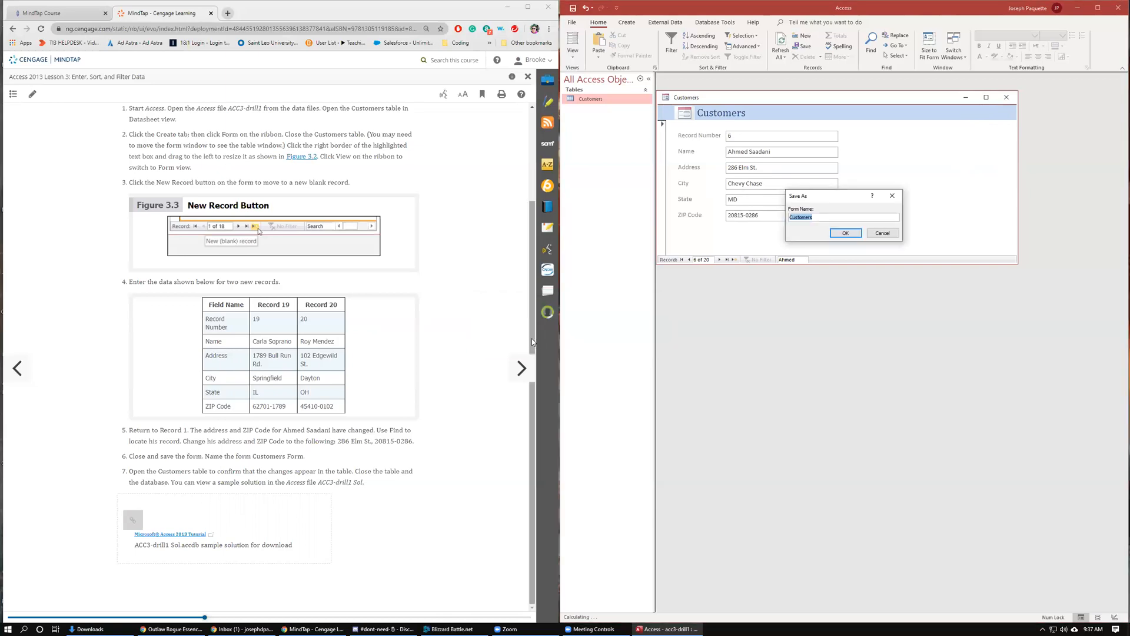
click(816, 219)
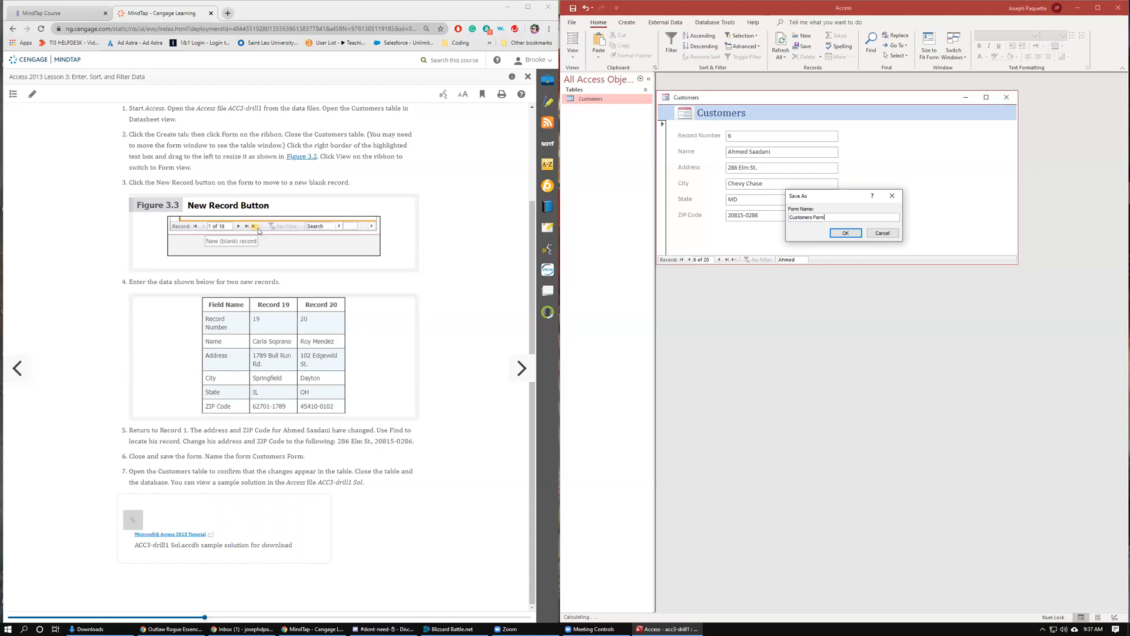
click(845, 233)
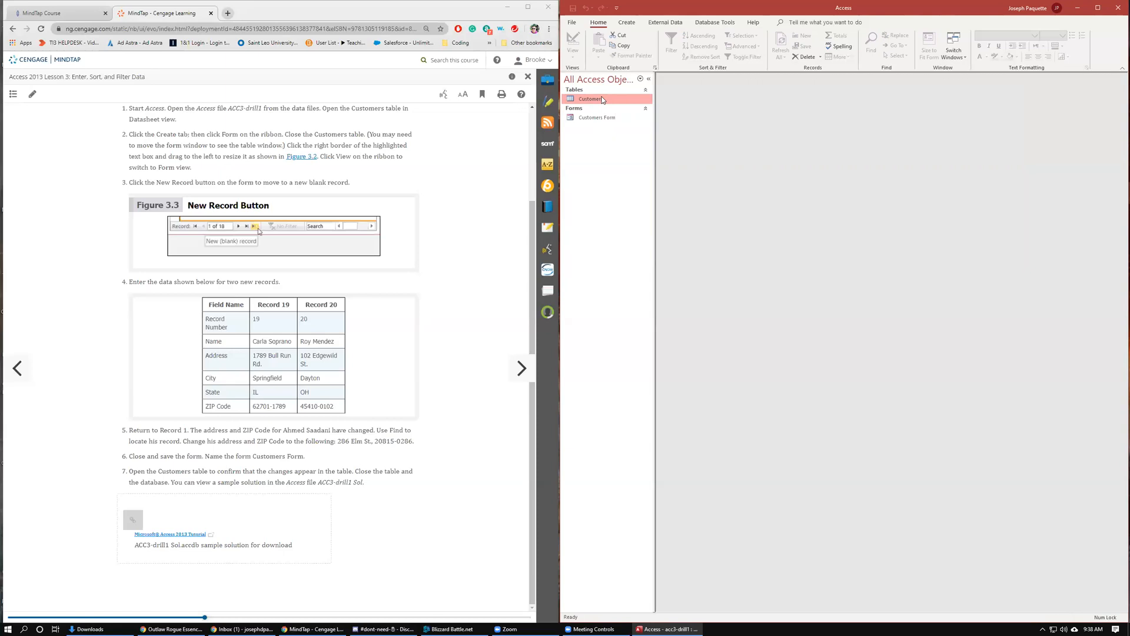
Open the Customers table to check the record changes, and close both the table and the database.
double_click(602, 99)
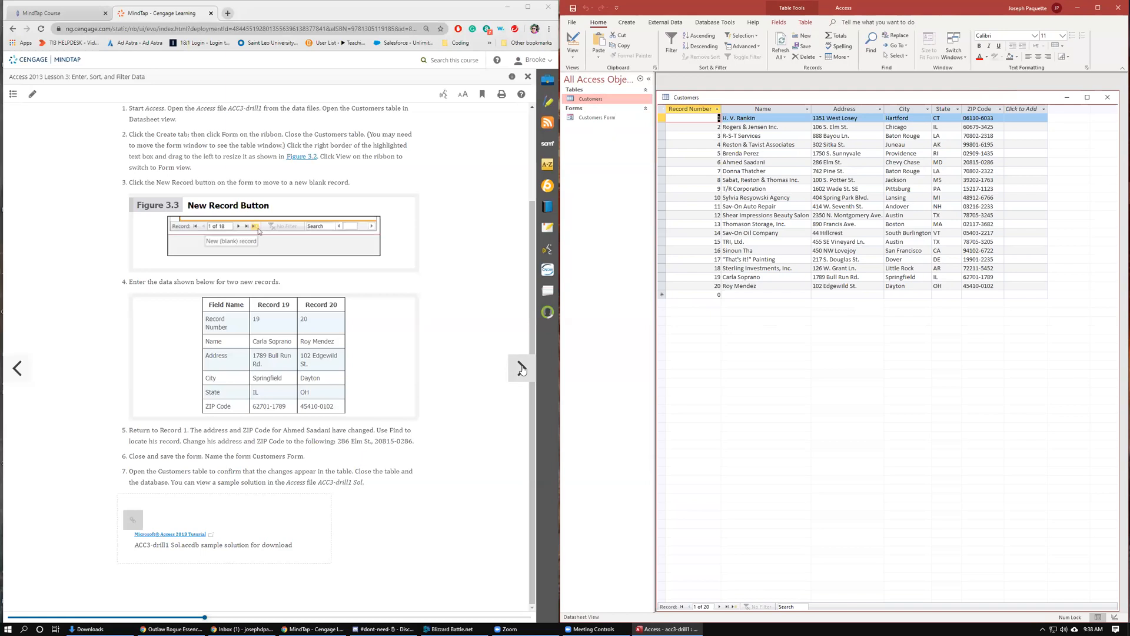
click(1110, 98)
click(572, 23)
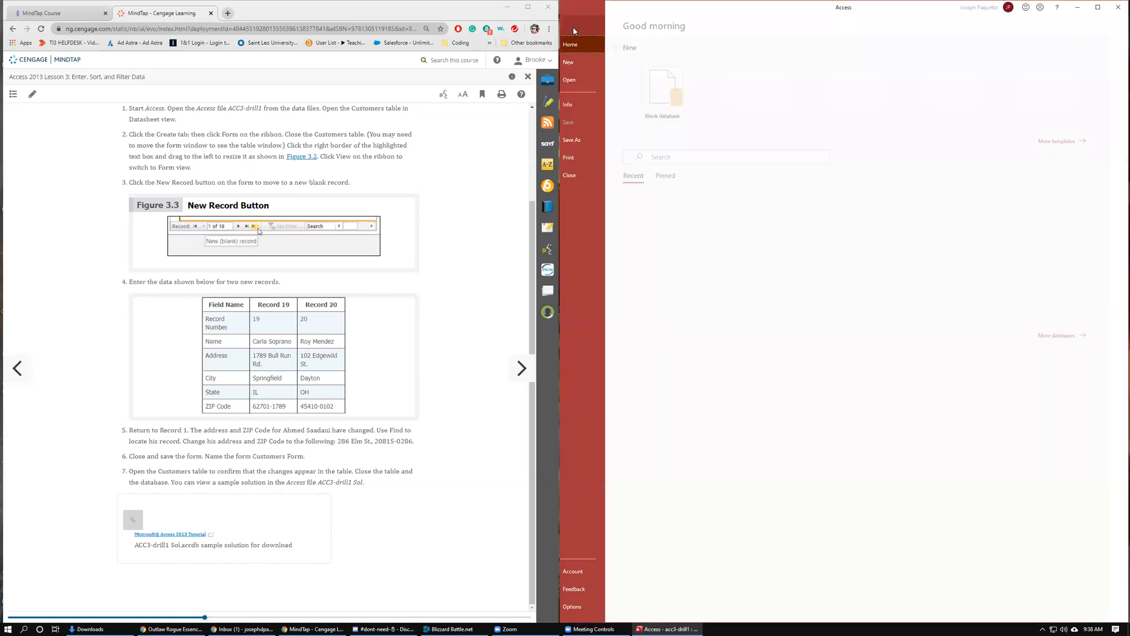
click(586, 177)
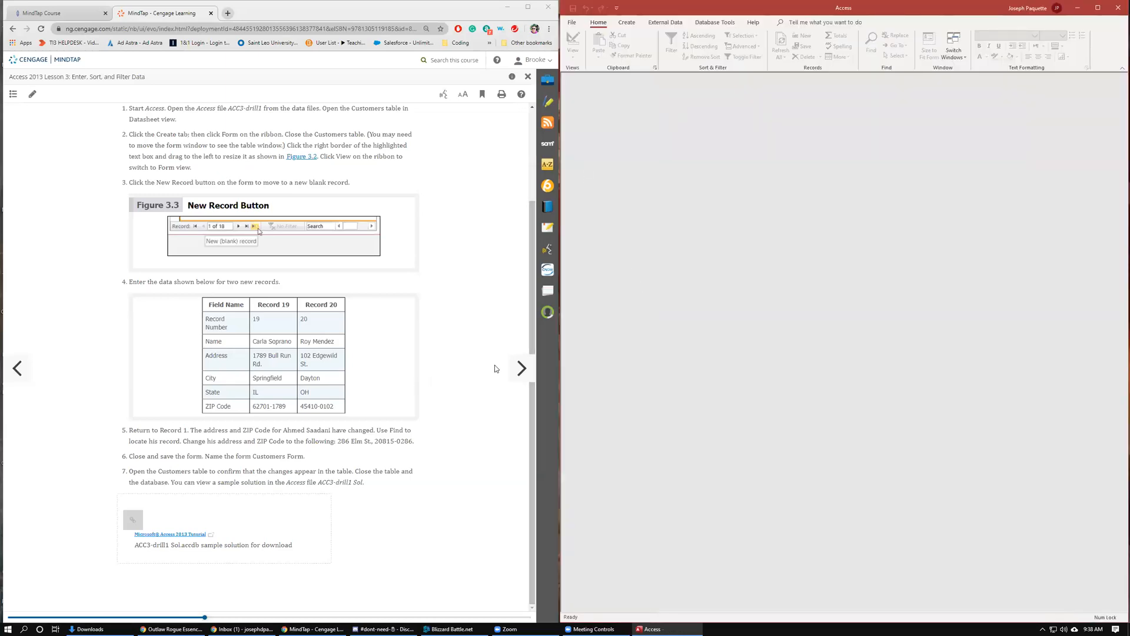
In the MindTap lesson, advance past Filter Records to the Drill 2 page and download its ACC3-drill2 data file.
click(521, 368)
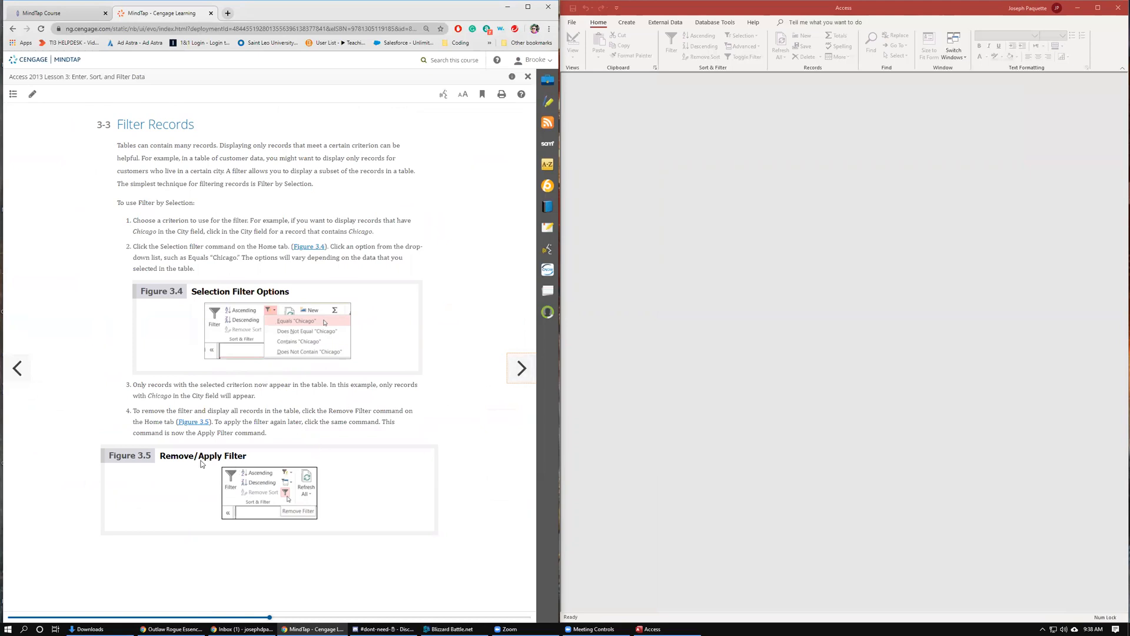
click(522, 368)
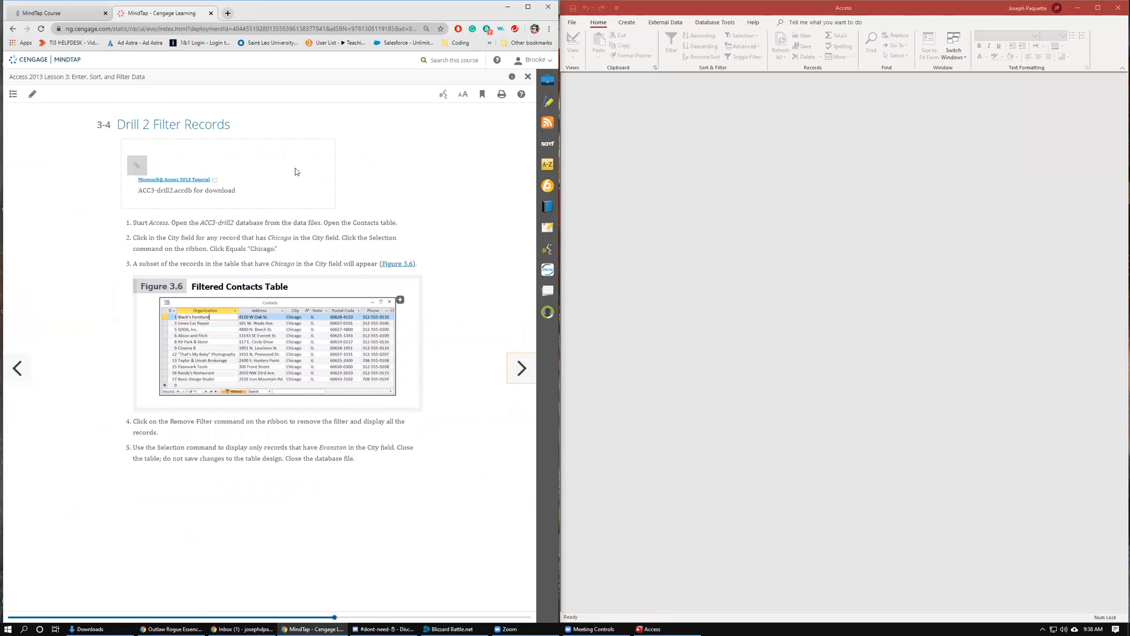
click(175, 182)
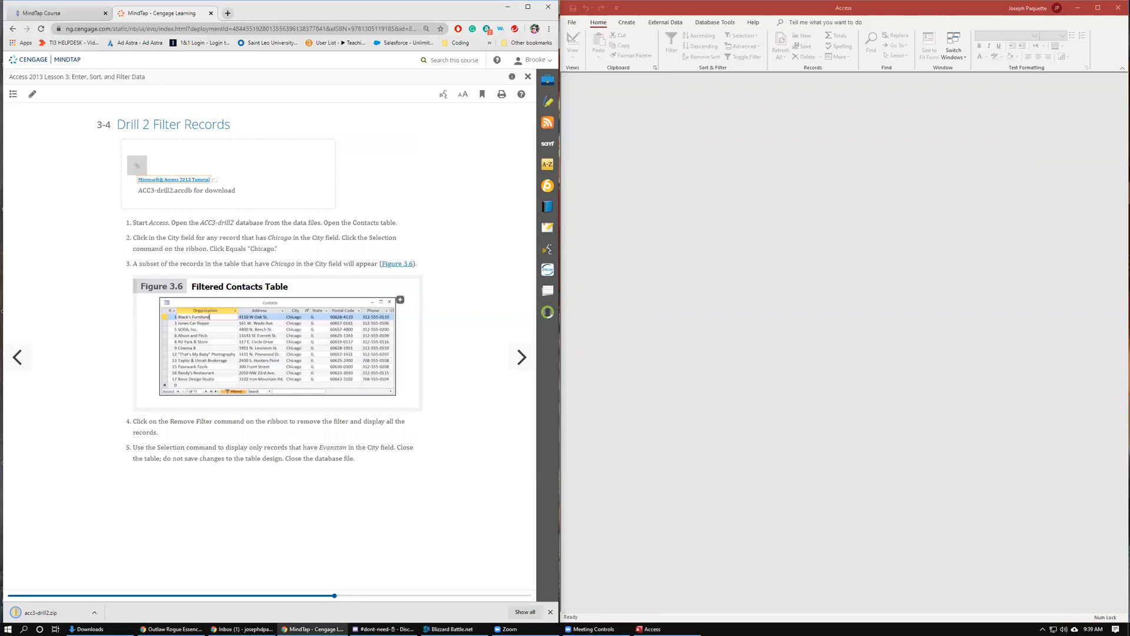
Extract acc3-drill2.zip from the Downloads folder to D:\HCC-OST-2357 and clear away the File Explorer windows.
click(396, 209)
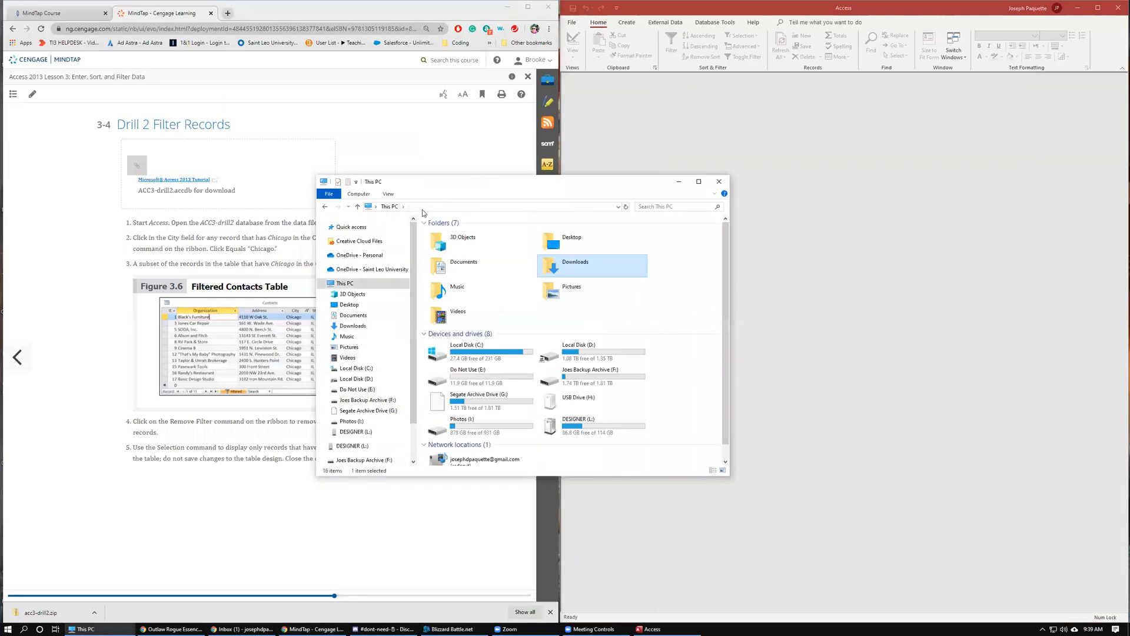
click(353, 326)
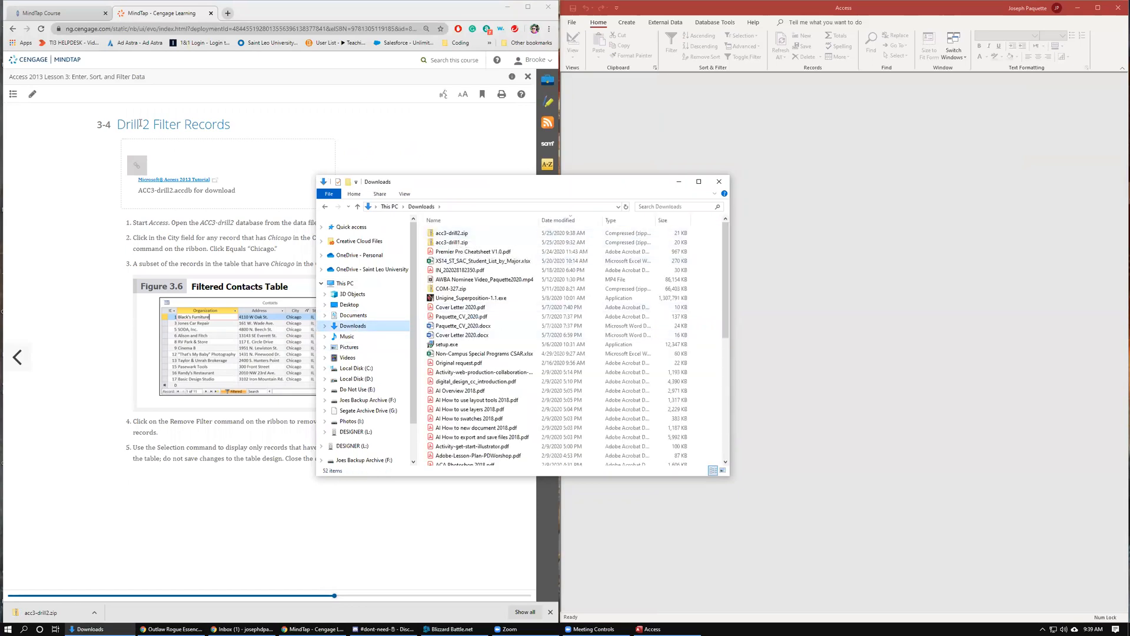
right_click(446, 233)
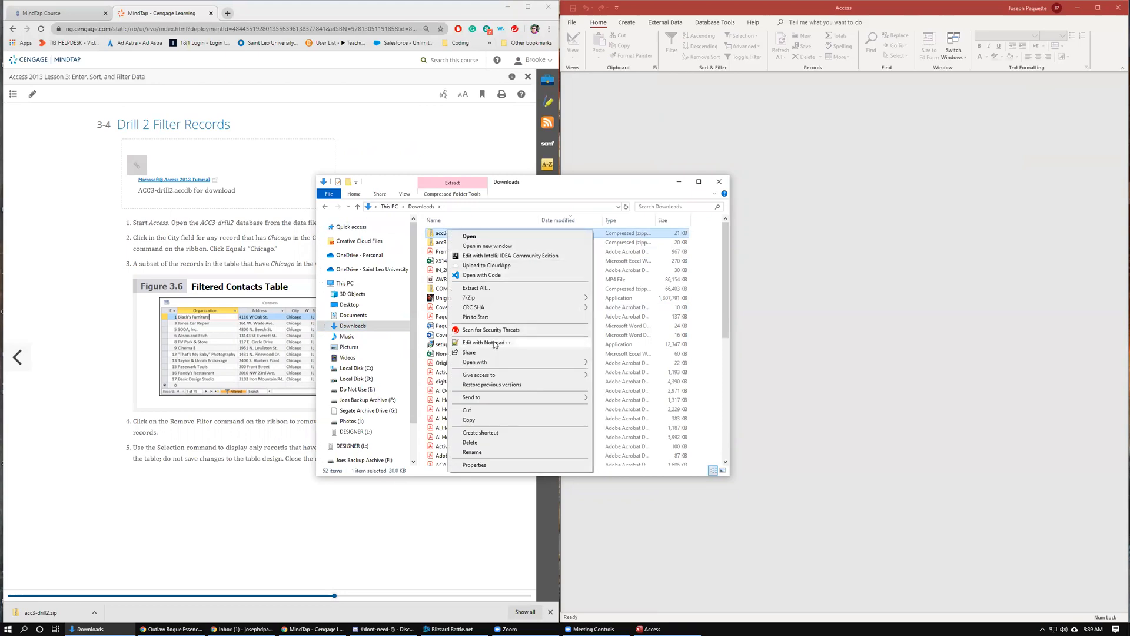
click(477, 287)
click(663, 278)
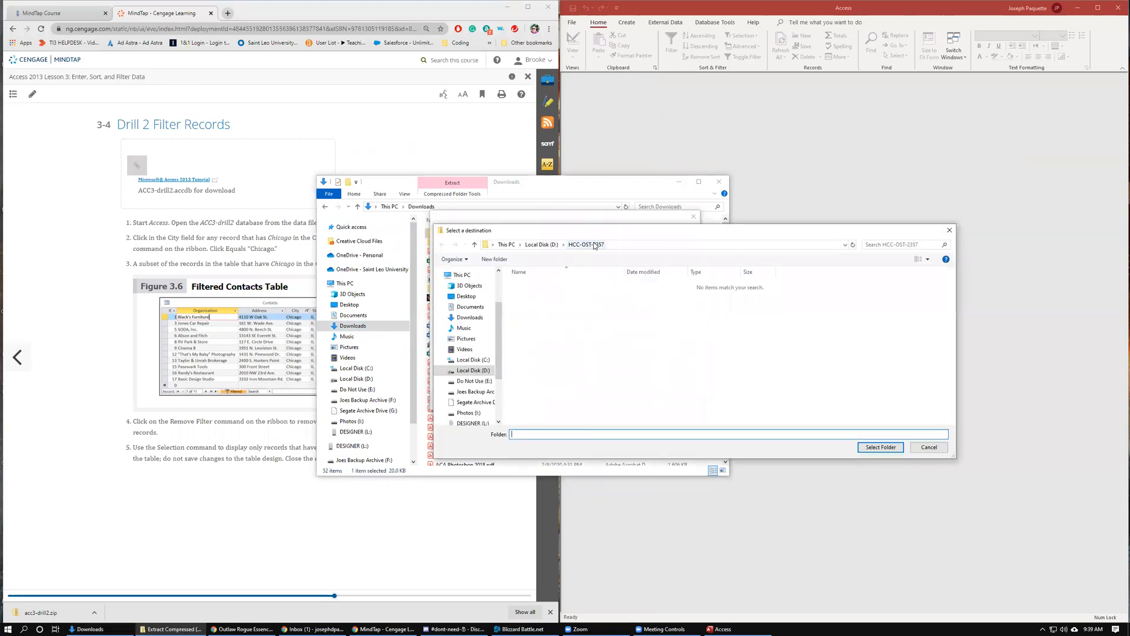
click(881, 447)
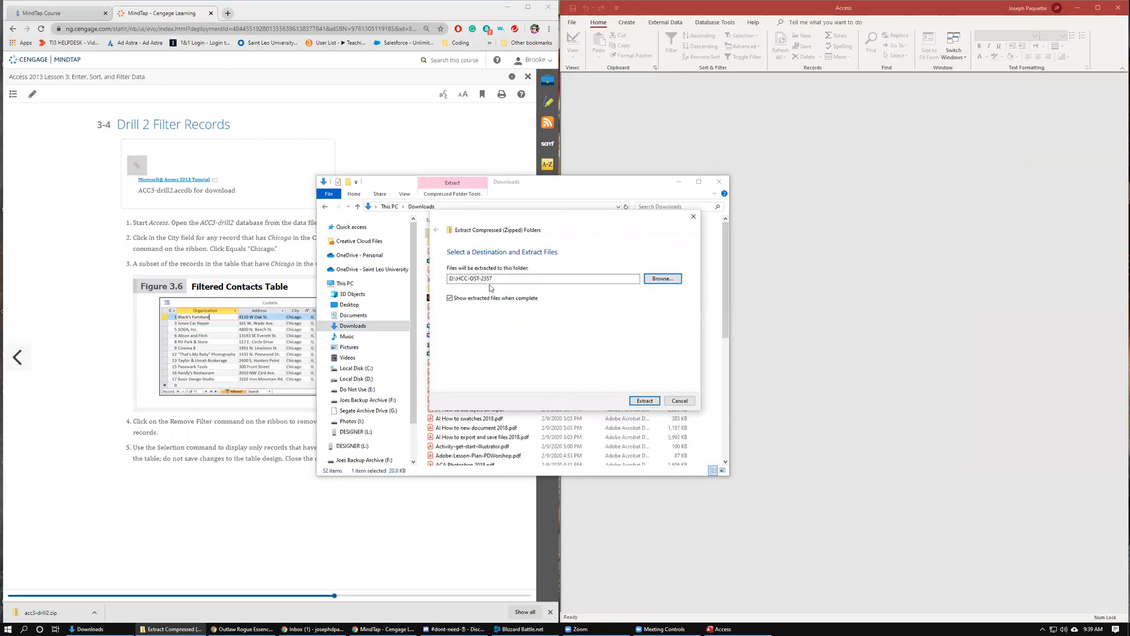
click(644, 401)
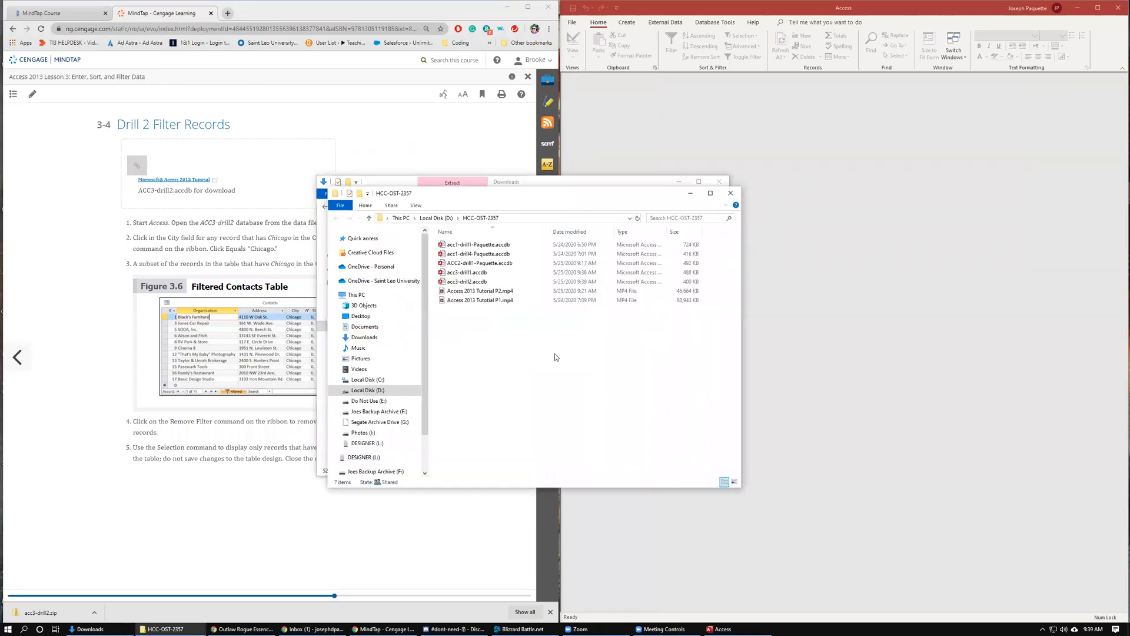
click(731, 194)
click(679, 182)
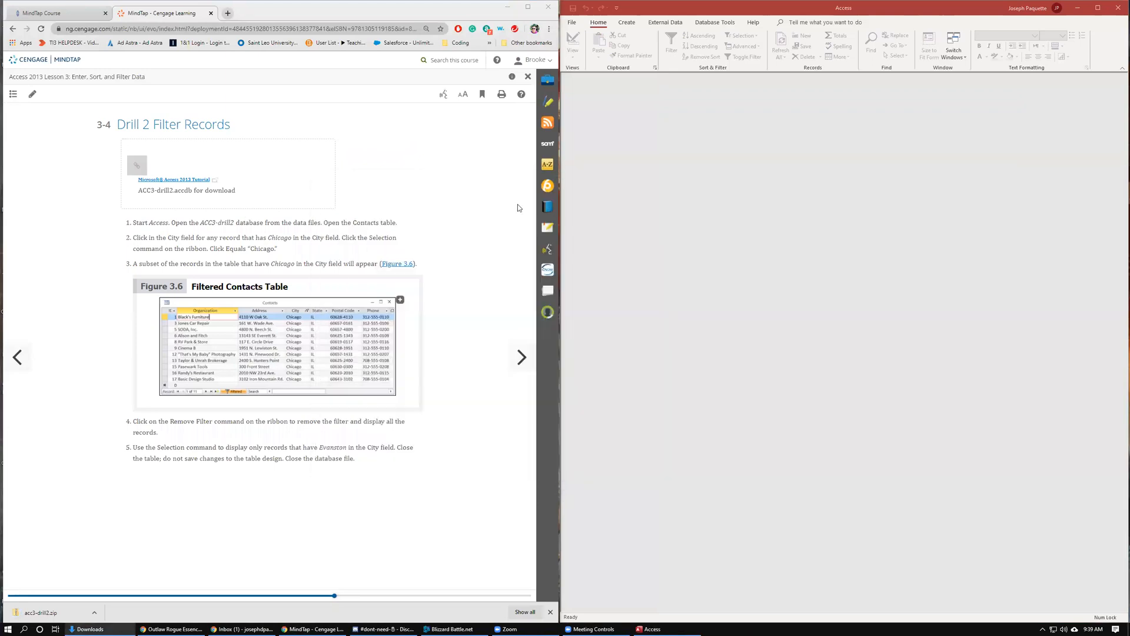
In Access, open acc3-drill2.accdb from the HCC-OST-2357 folder on drive D and open its Contacts table.
click(573, 23)
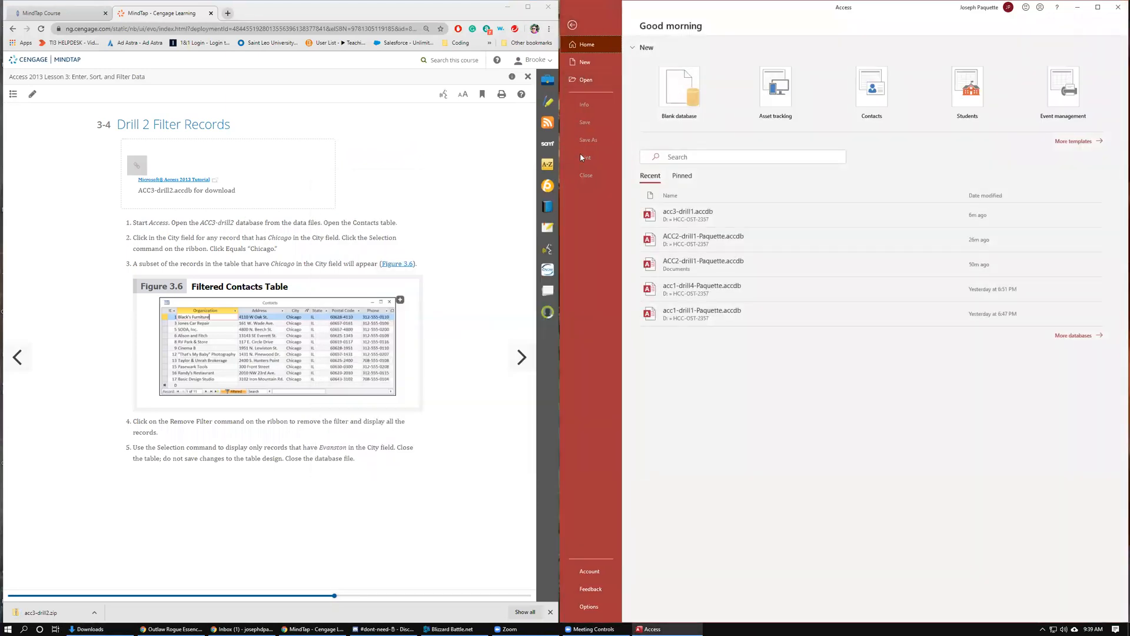
click(587, 84)
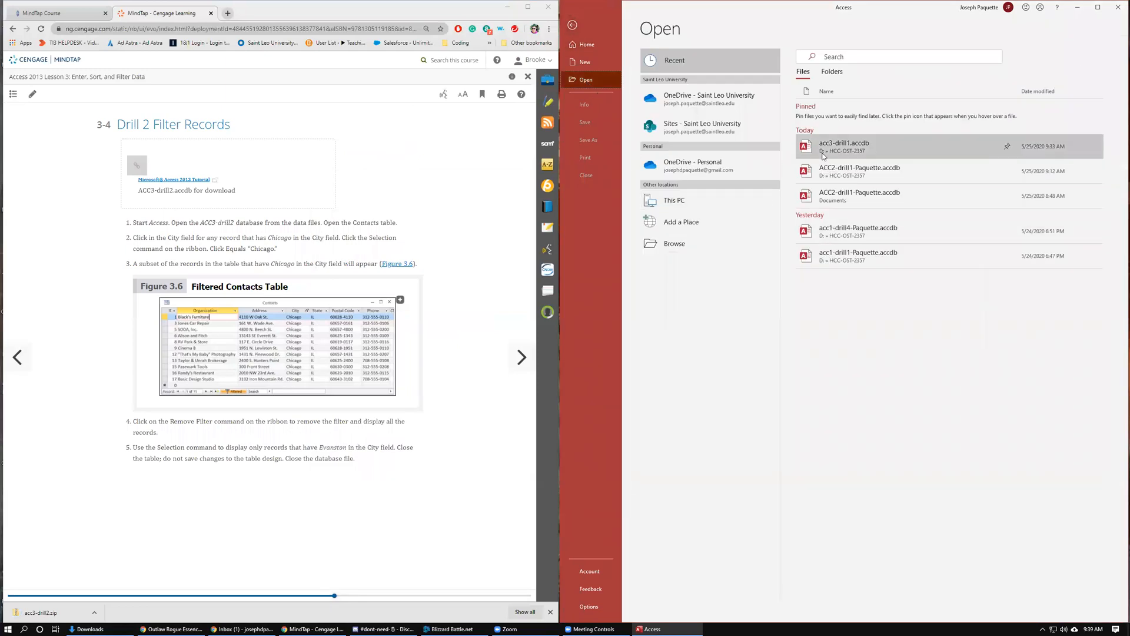
click(672, 244)
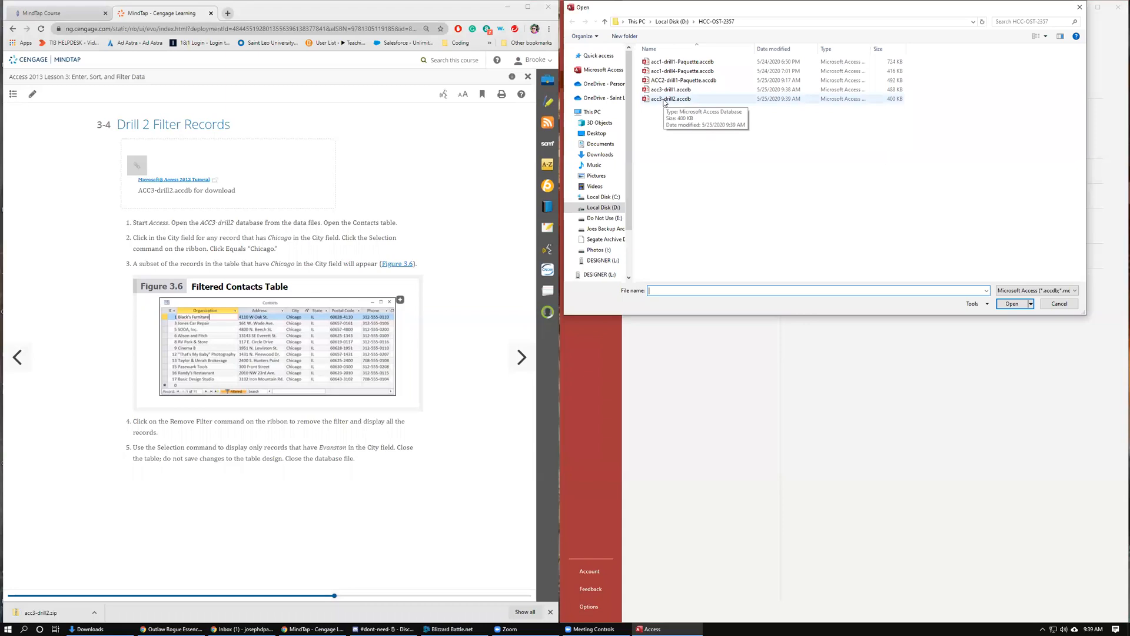
double_click(664, 100)
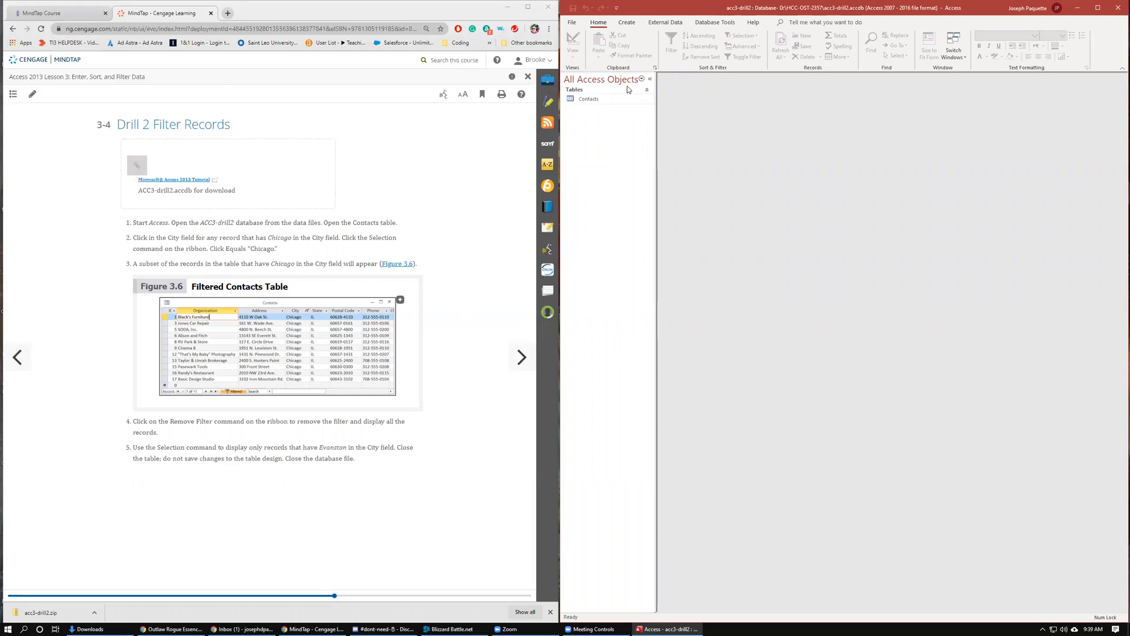
click(589, 99)
double_click(597, 100)
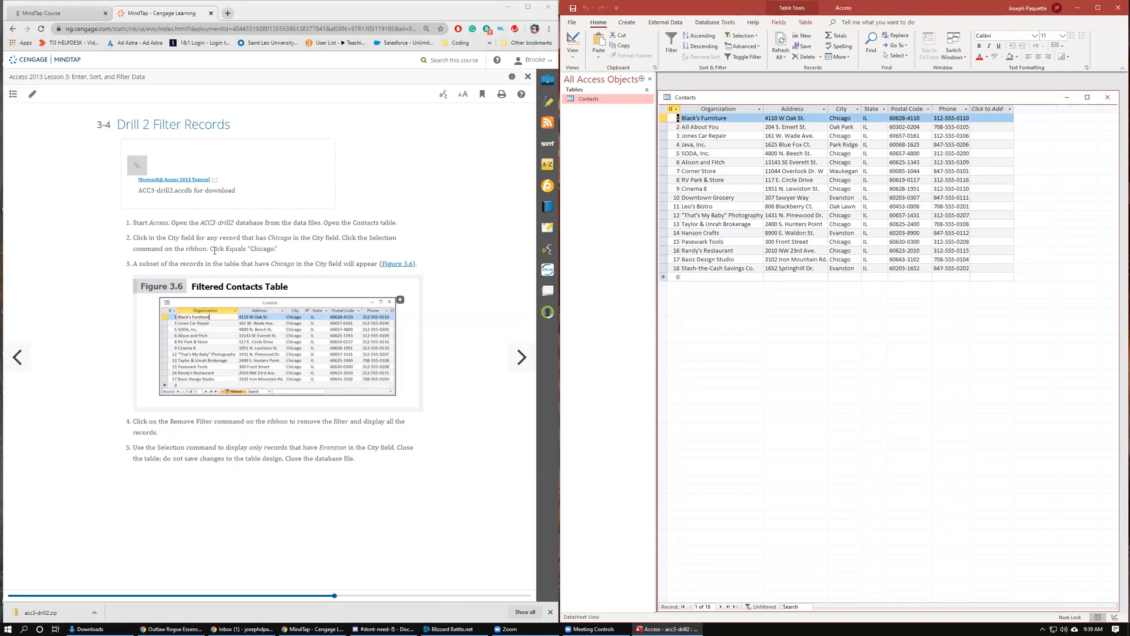
Filter the Contacts table by selection to show only records whose City equals "Chicago".
click(845, 118)
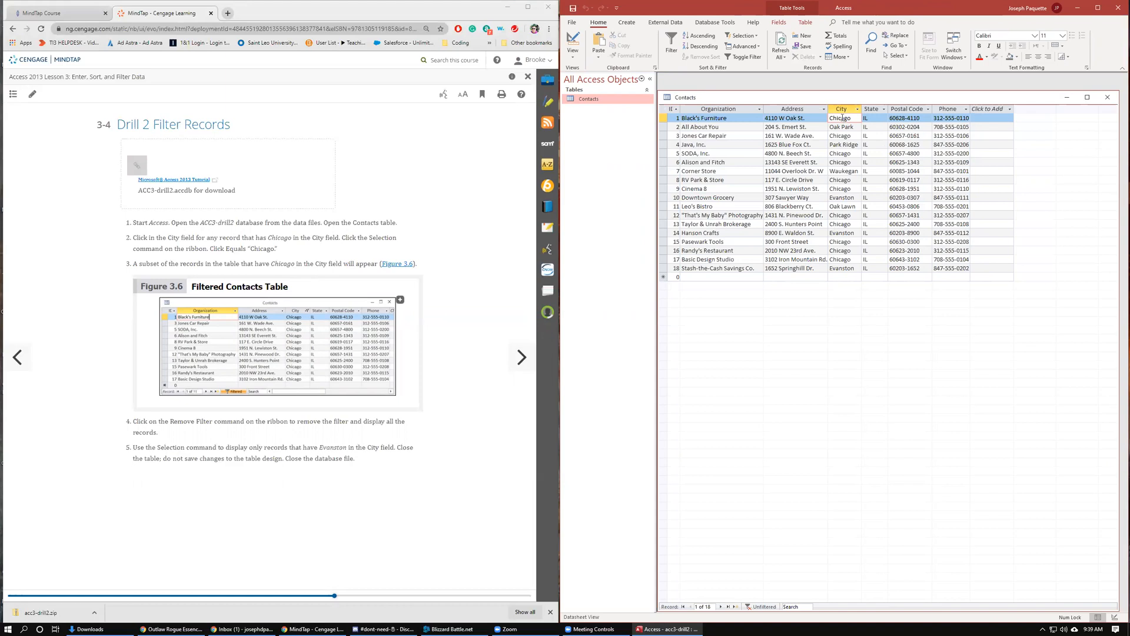
click(743, 36)
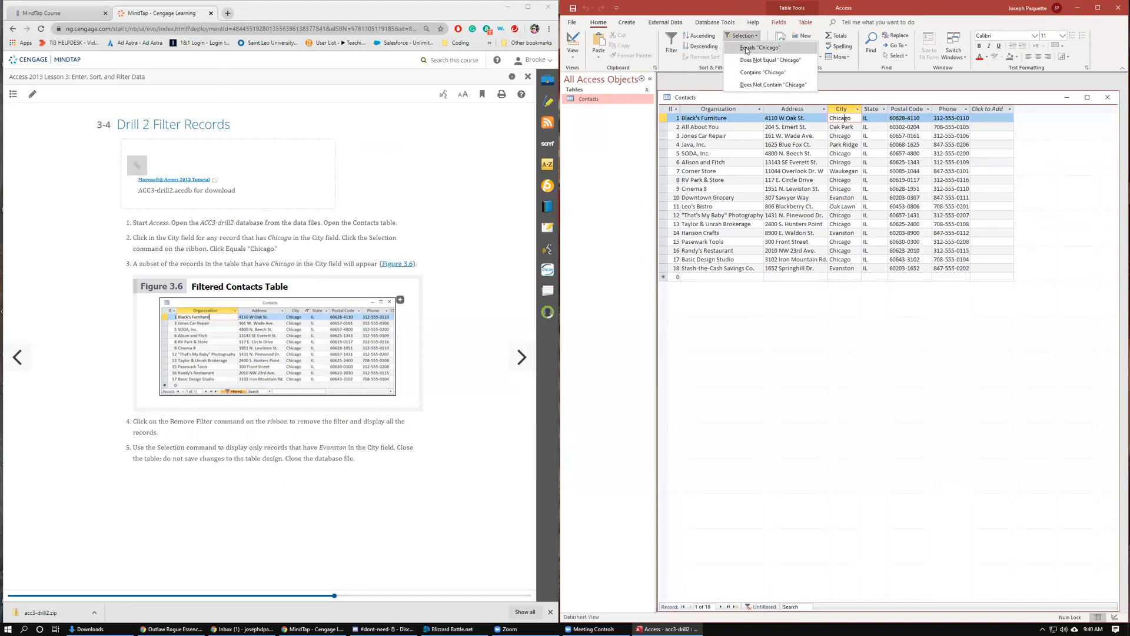
click(746, 48)
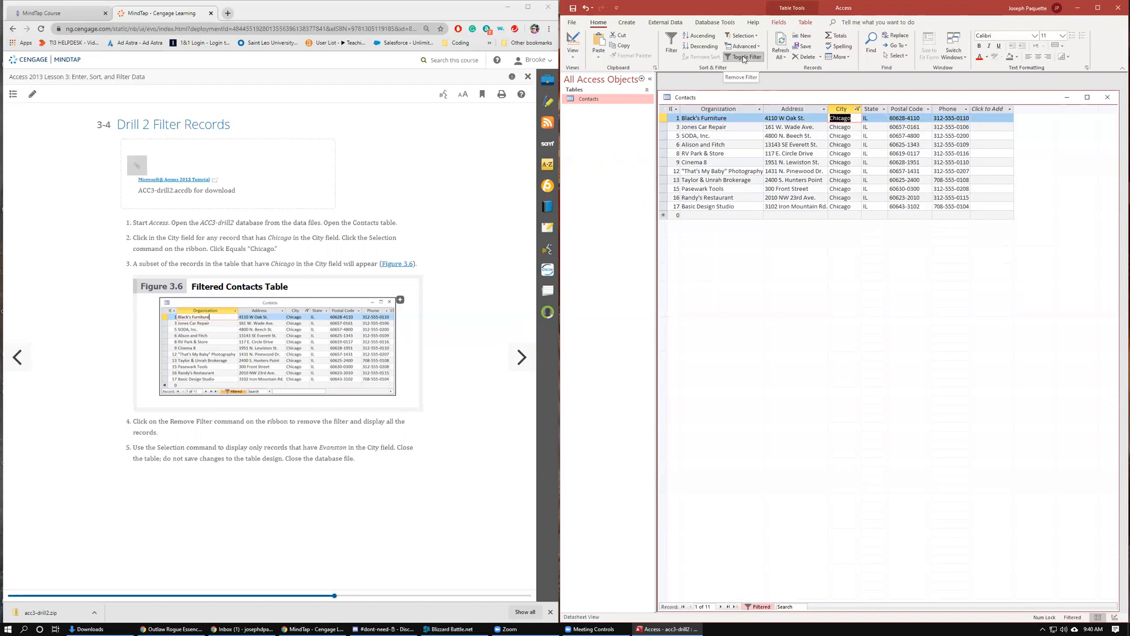
Remove the Chicago filter and filter the Contacts table by selection to records whose City equals "Evanston".
click(744, 58)
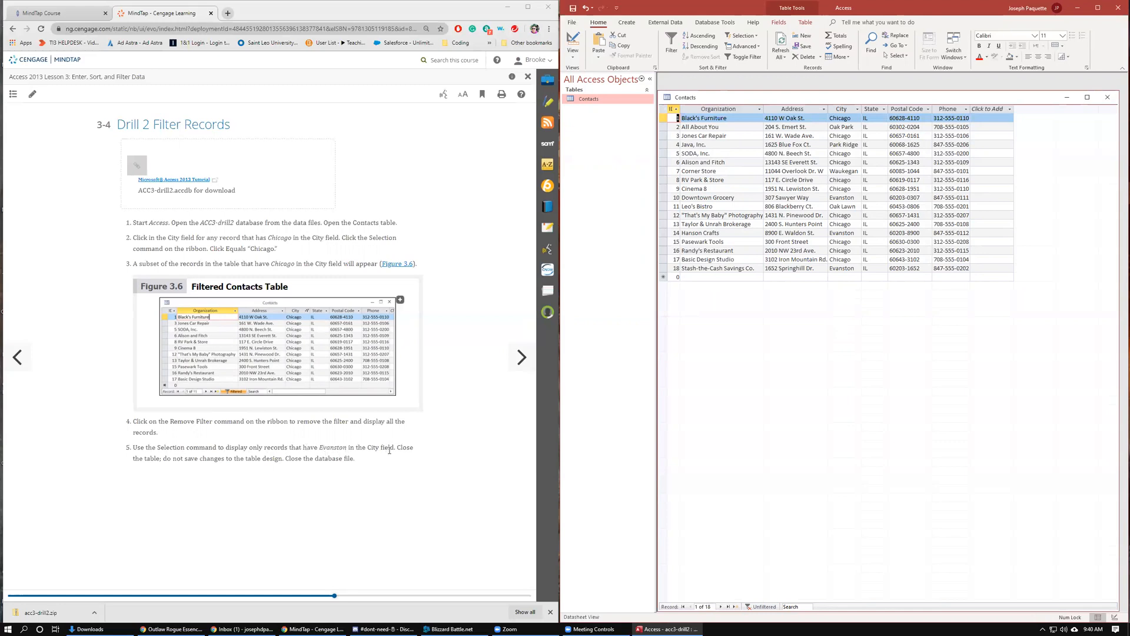
click(848, 199)
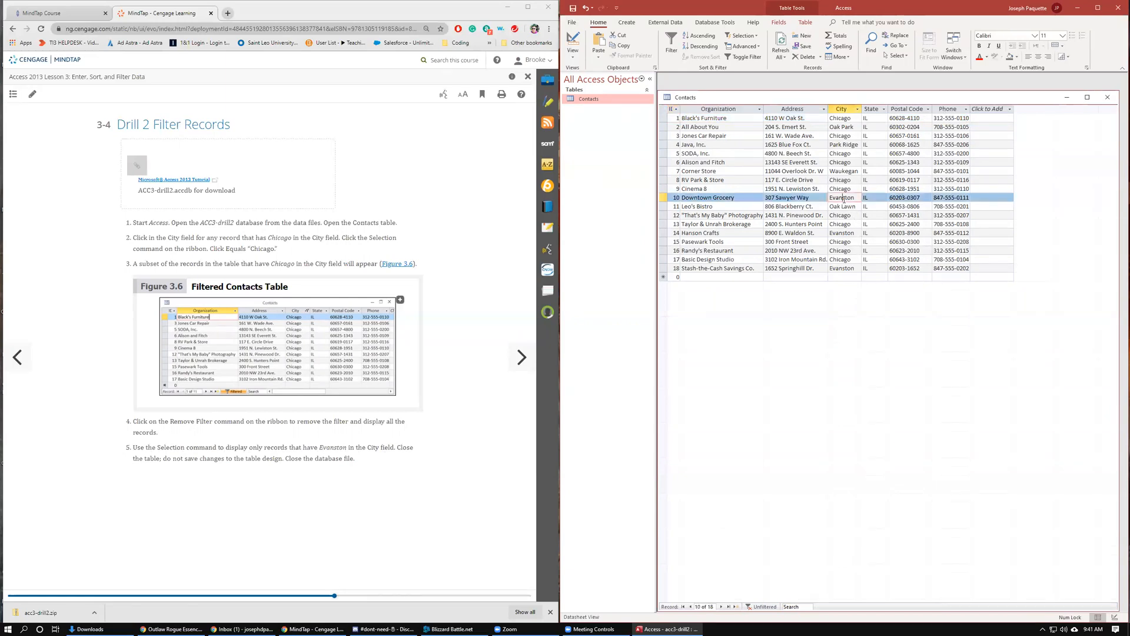
click(743, 35)
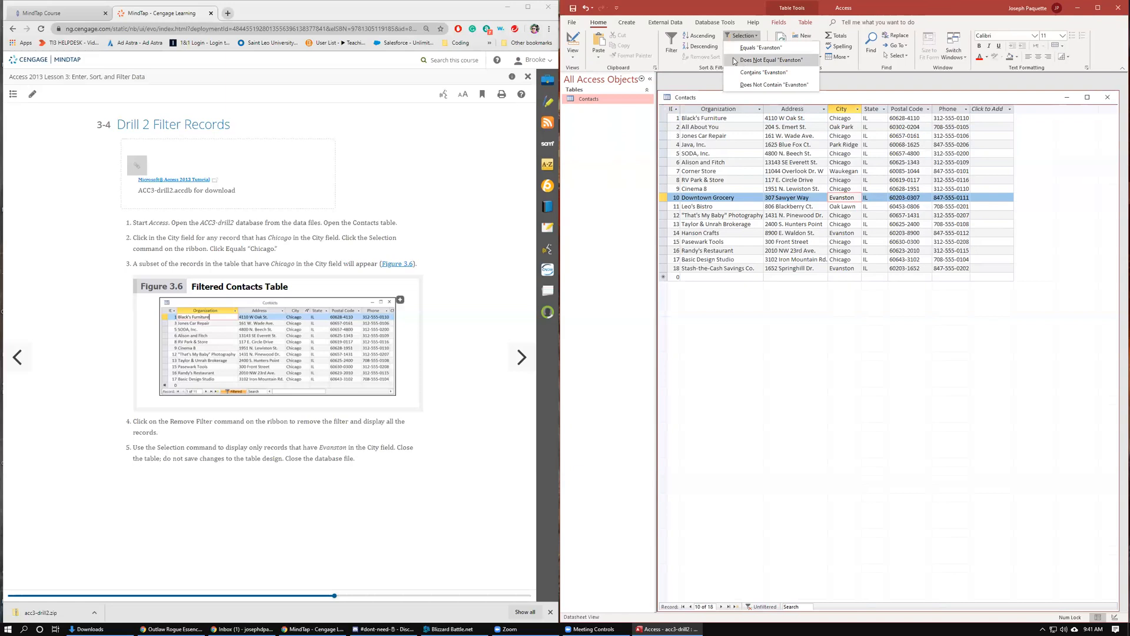
click(743, 48)
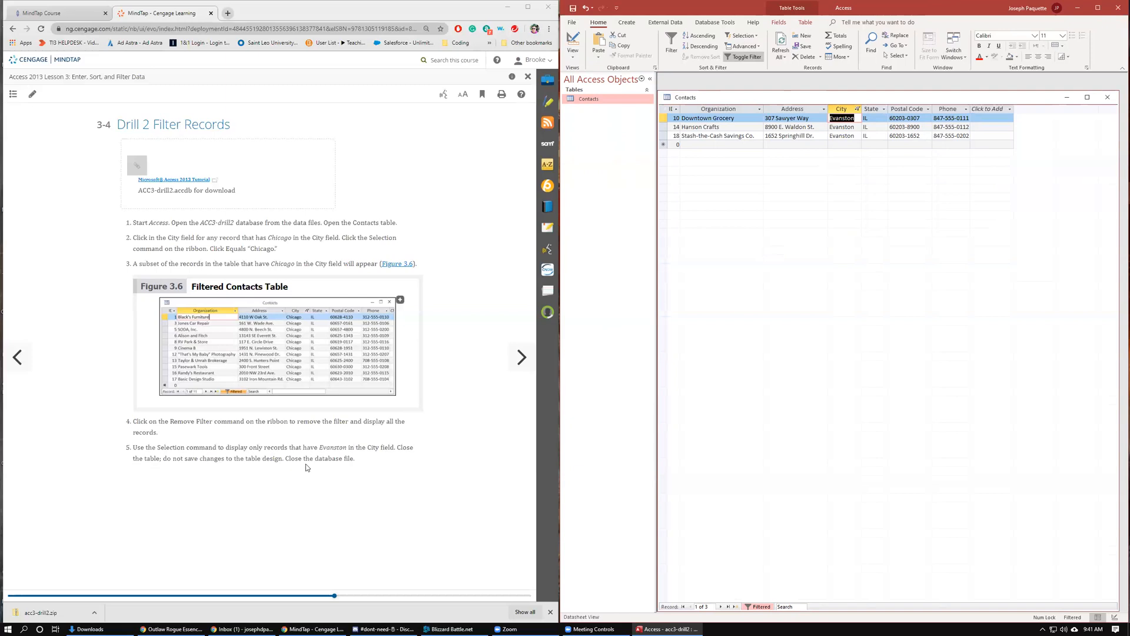
Close the Contacts table without saving its design changes, and close the acc3-drill2 database.
click(1108, 101)
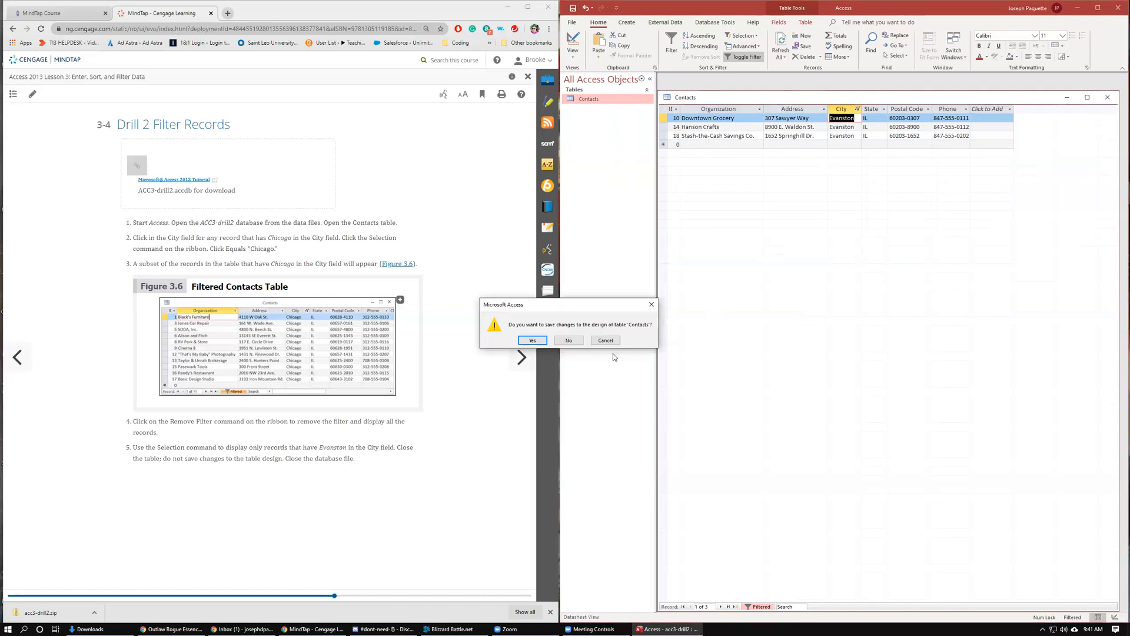
click(574, 343)
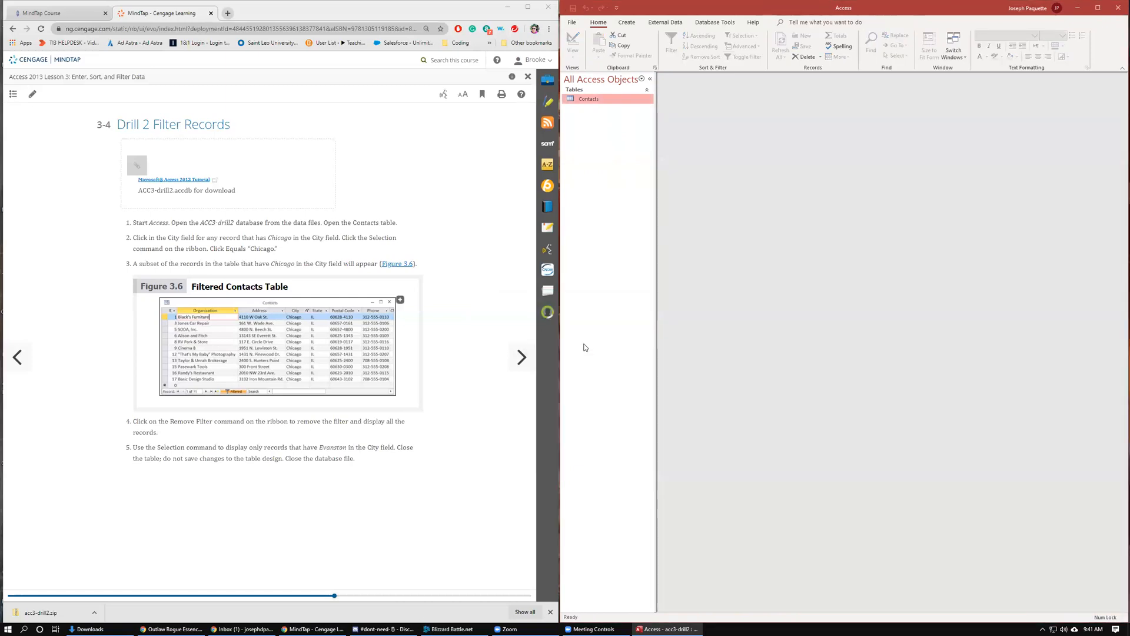
click(572, 22)
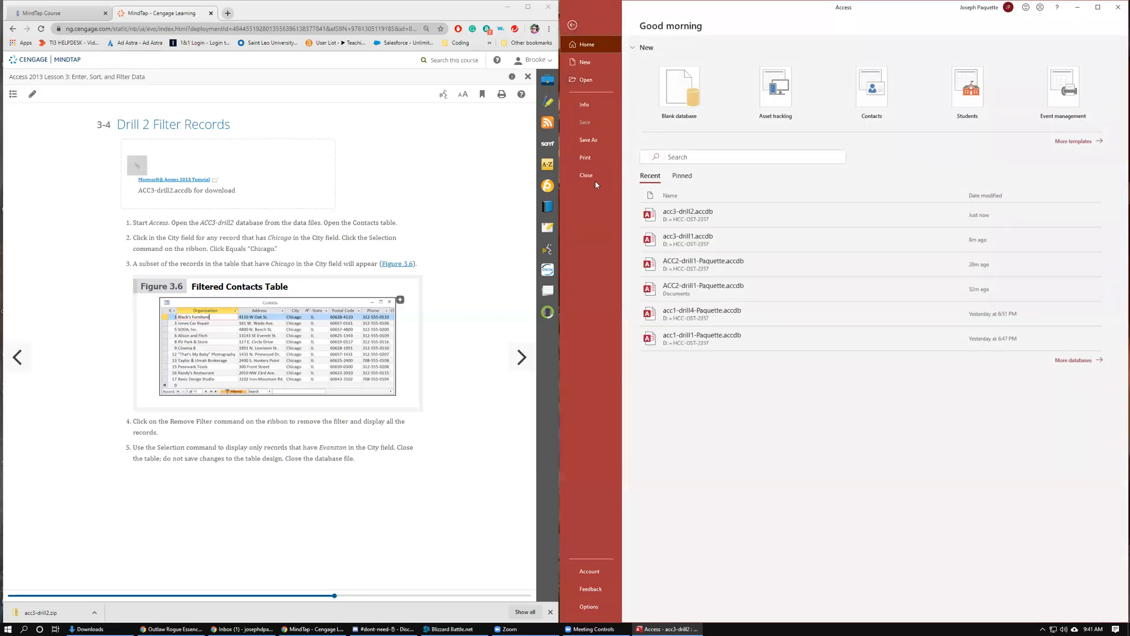
click(588, 180)
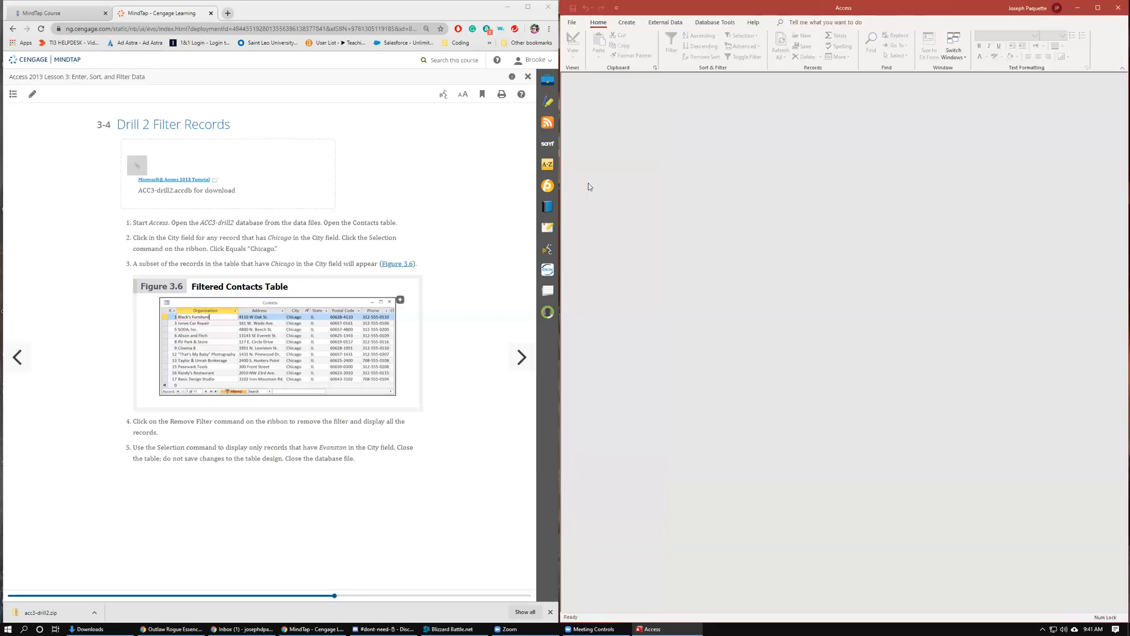
In MindTap, advance to section 3-7, Drill 3 Sort Records, and download the ACC3-drill3 data file.
click(521, 357)
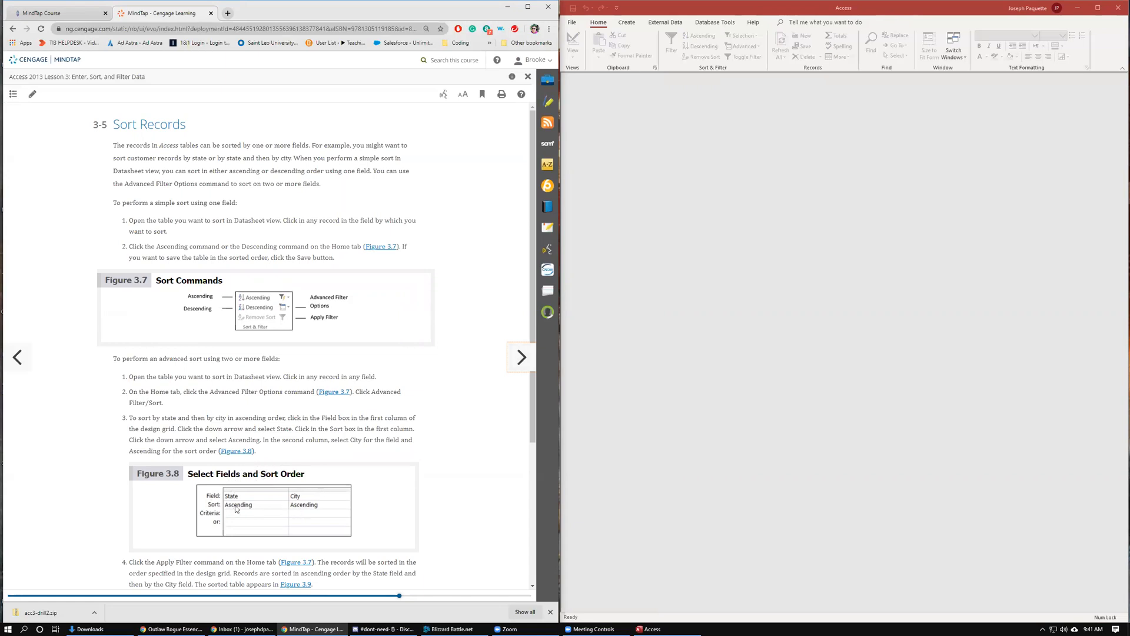
click(521, 357)
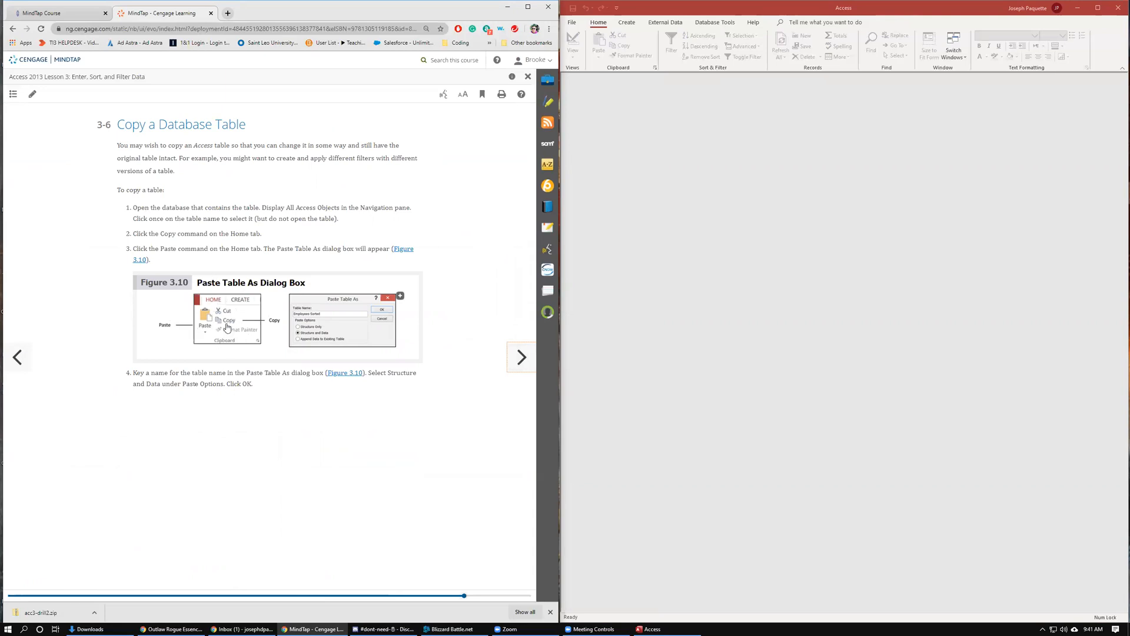
click(522, 358)
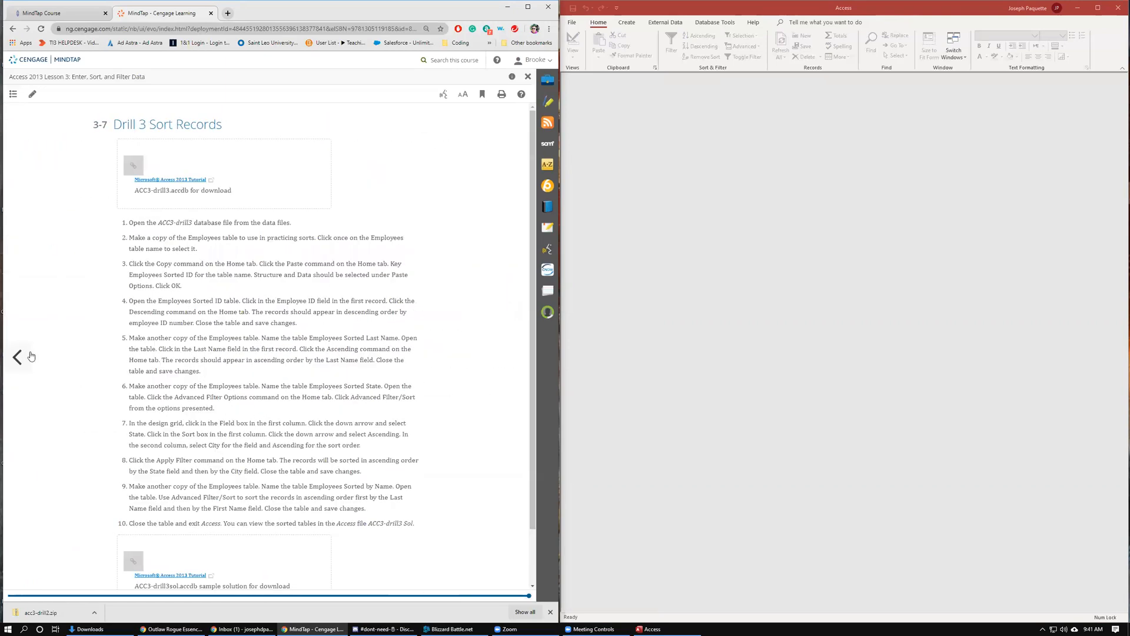
click(169, 180)
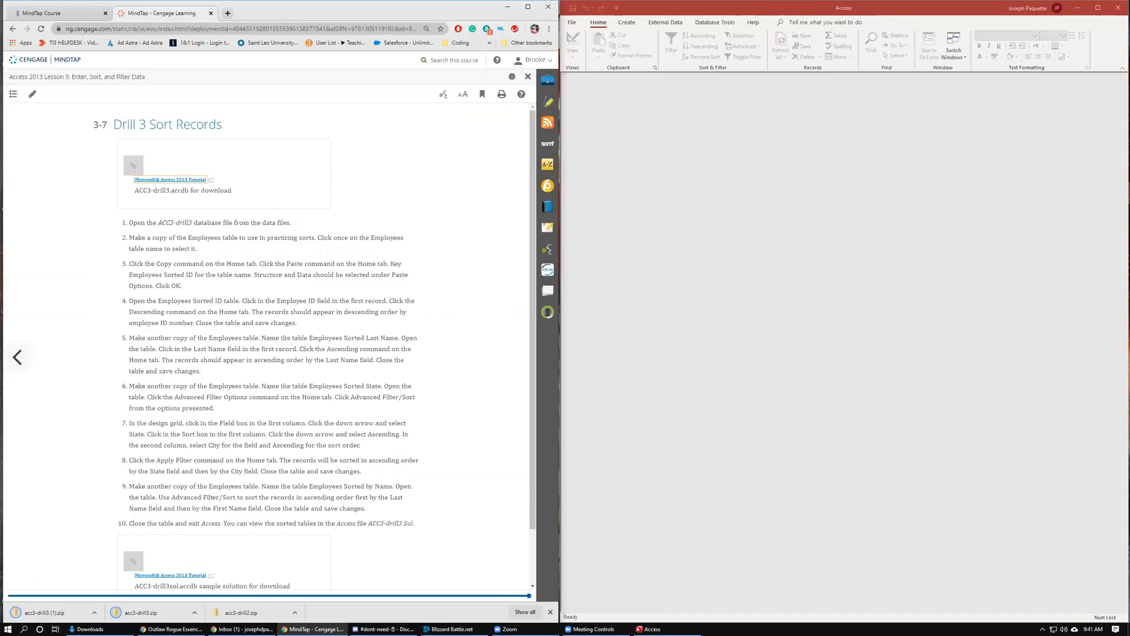
In File Explorer, extract acc3-drill3.zip from the Downloads folder to D:\HCC-OST-2357 and clear away the Explorer windows.
click(90, 629)
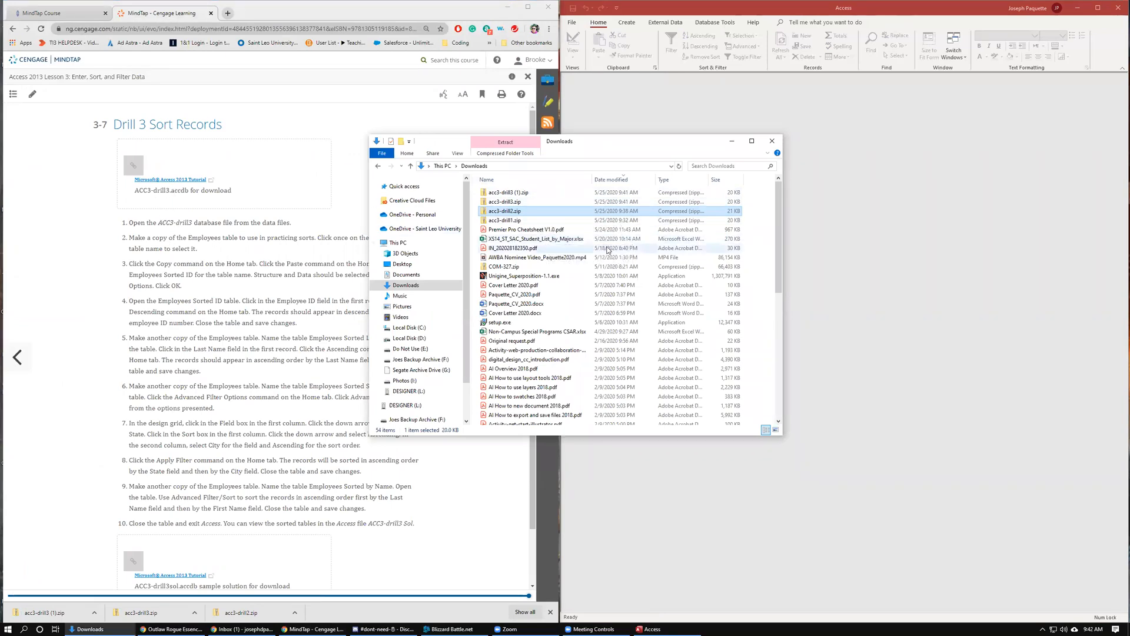
click(772, 141)
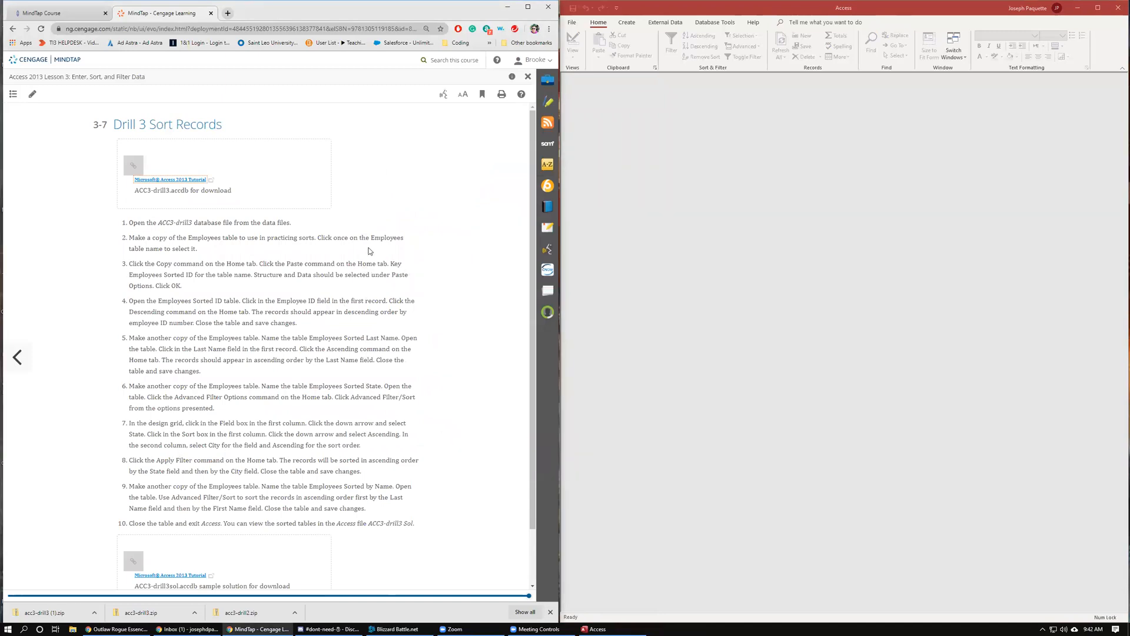
click(572, 22)
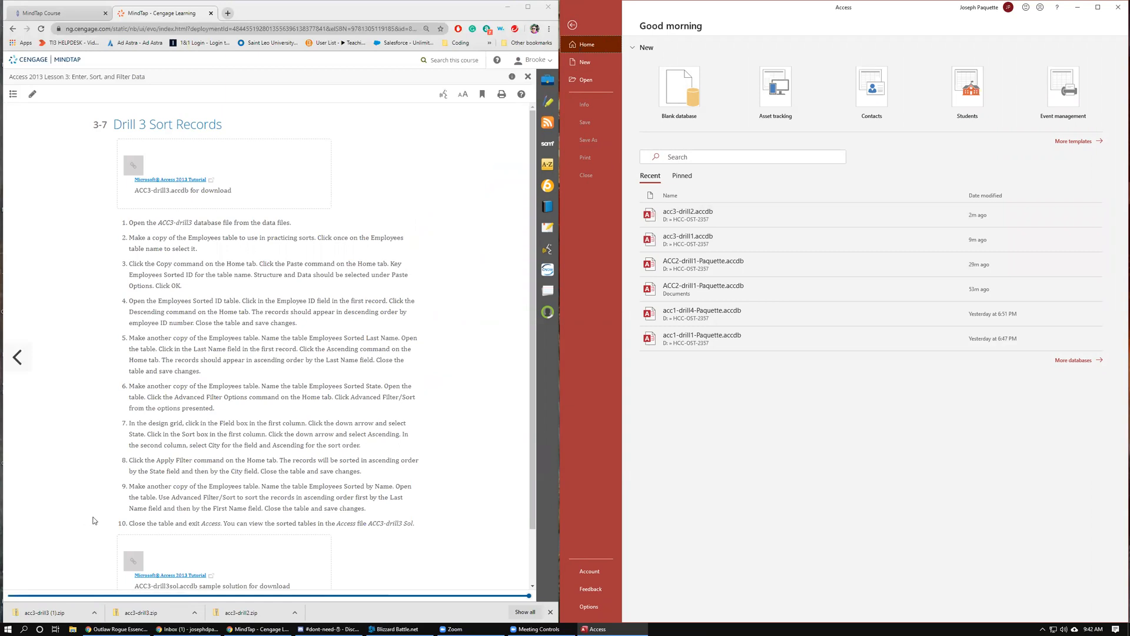
click(71, 628)
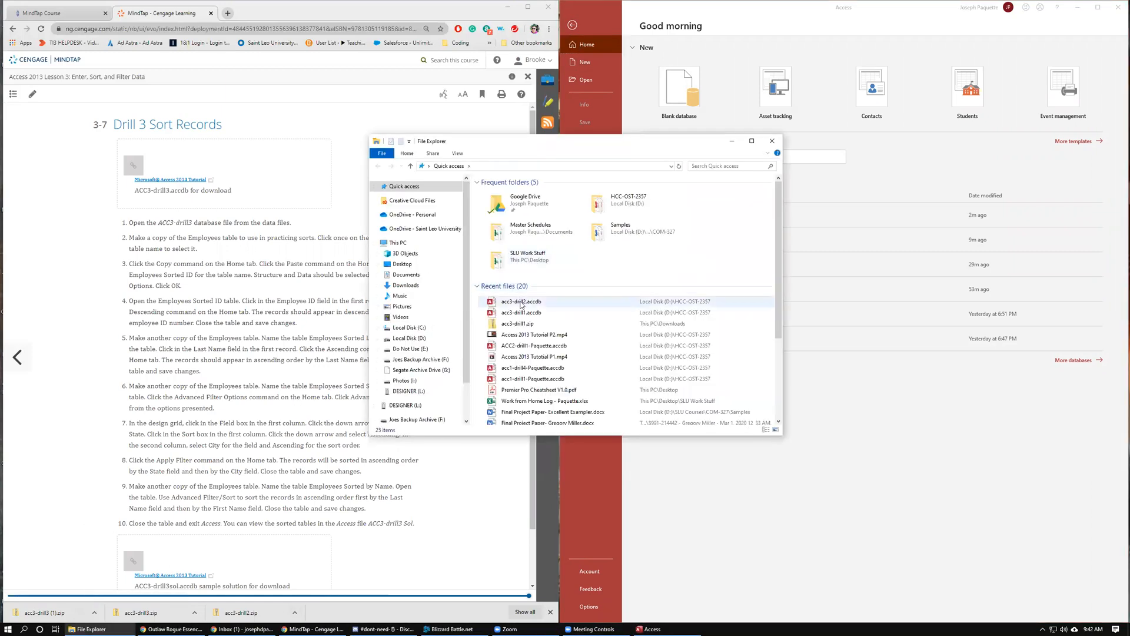
click(406, 285)
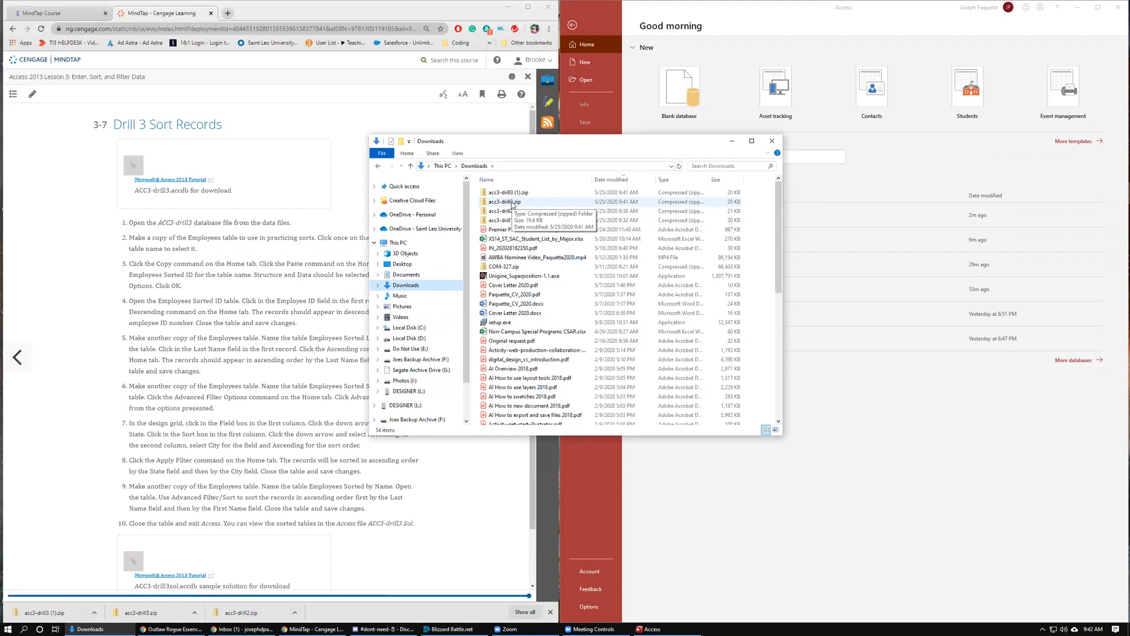
right_click(511, 202)
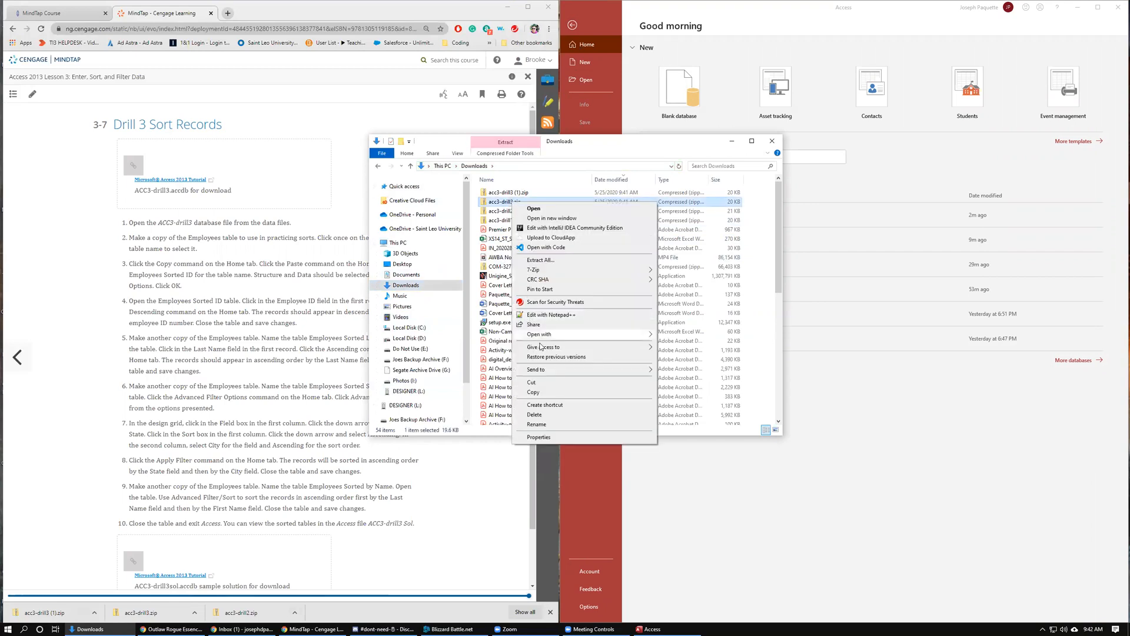
click(541, 260)
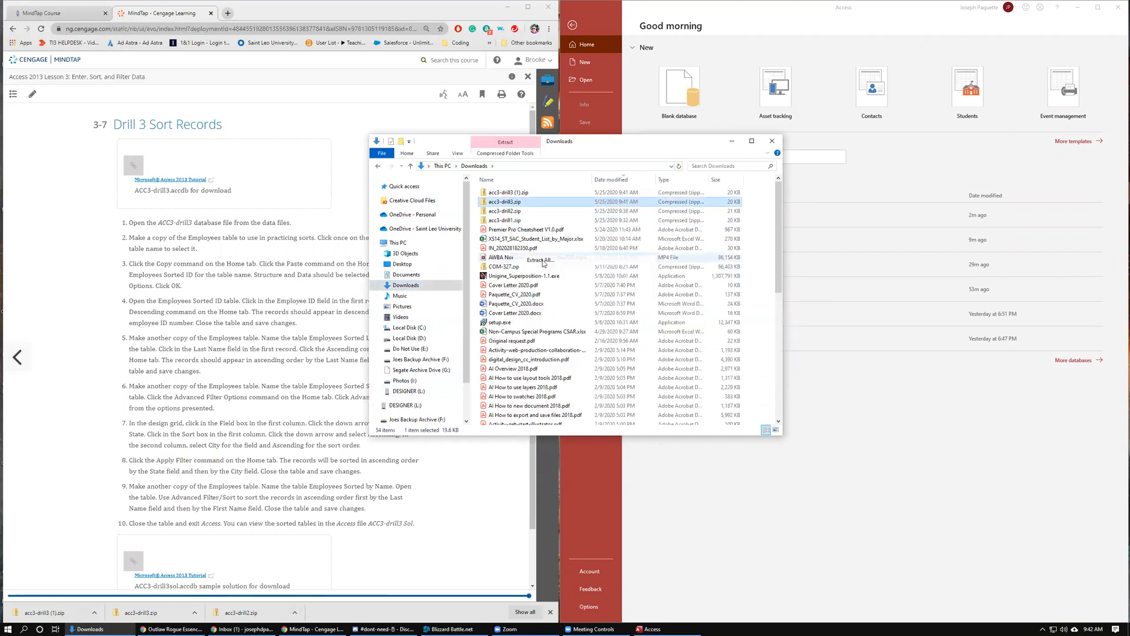
click(662, 278)
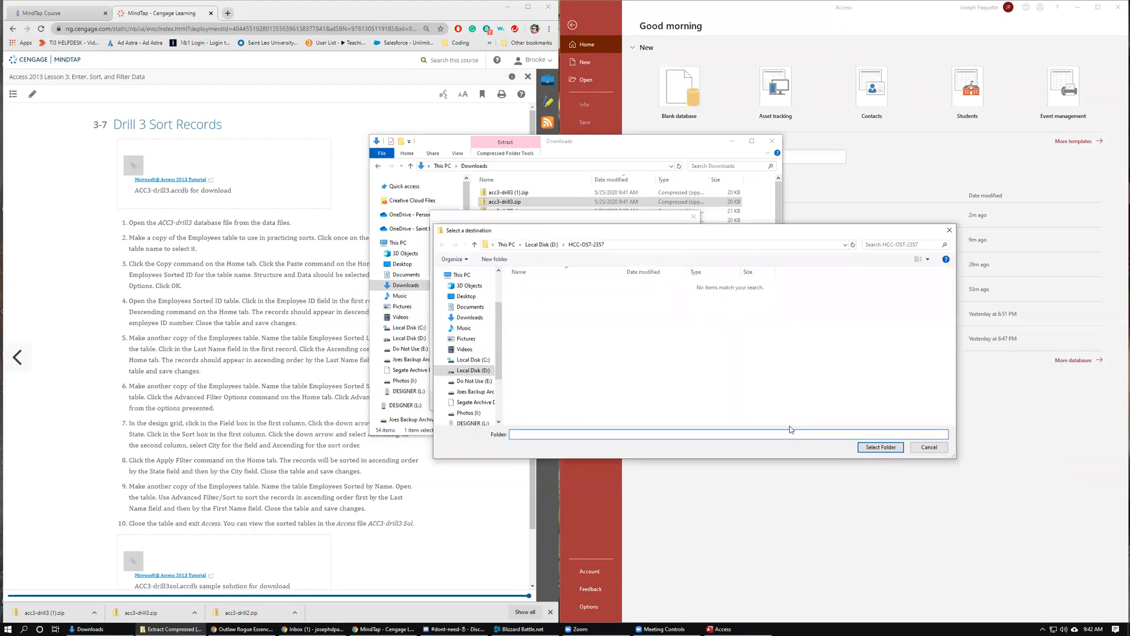
click(881, 447)
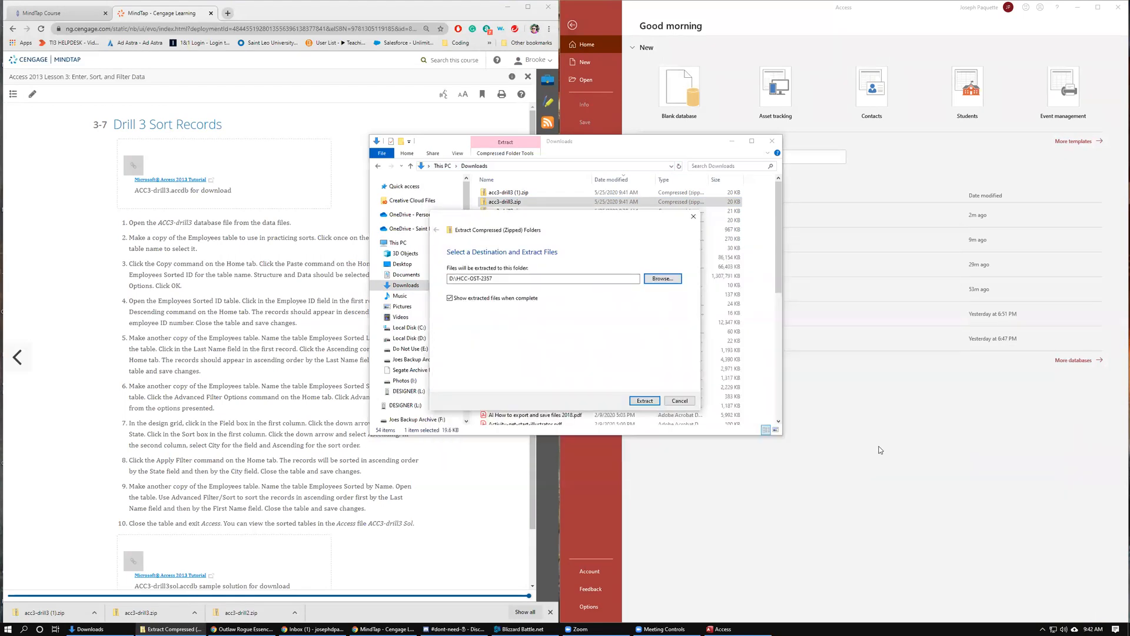
click(644, 401)
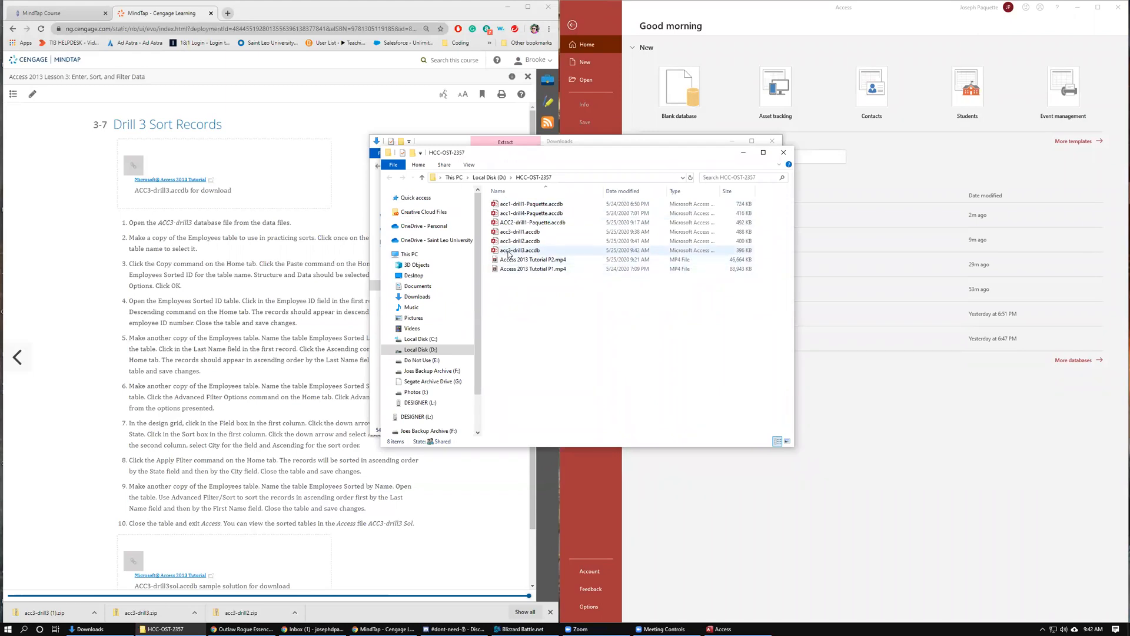
click(784, 152)
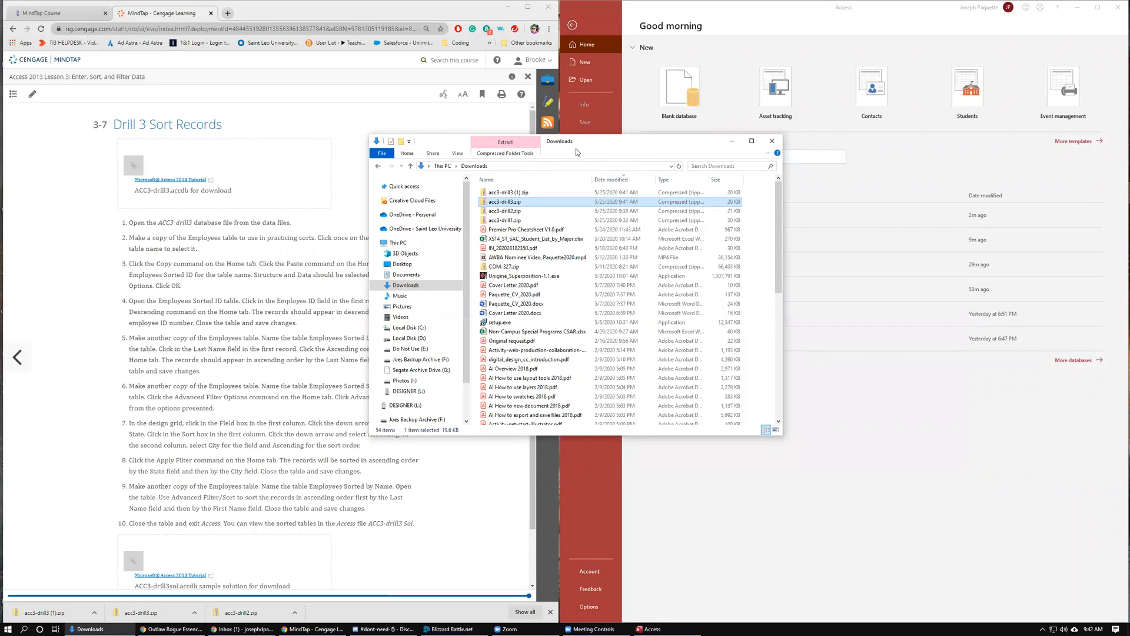
click(732, 142)
In Access, open acc3-drill3.accdb from the HCC-OST-2357 folder on drive D and look over its Employees table.
click(590, 80)
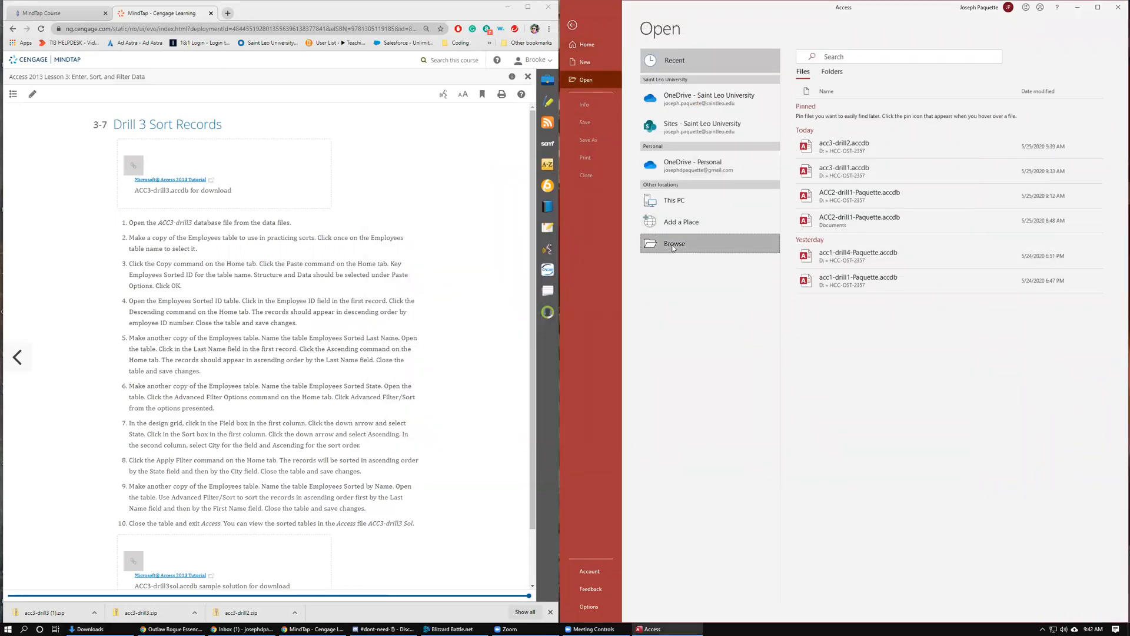
click(674, 248)
click(670, 108)
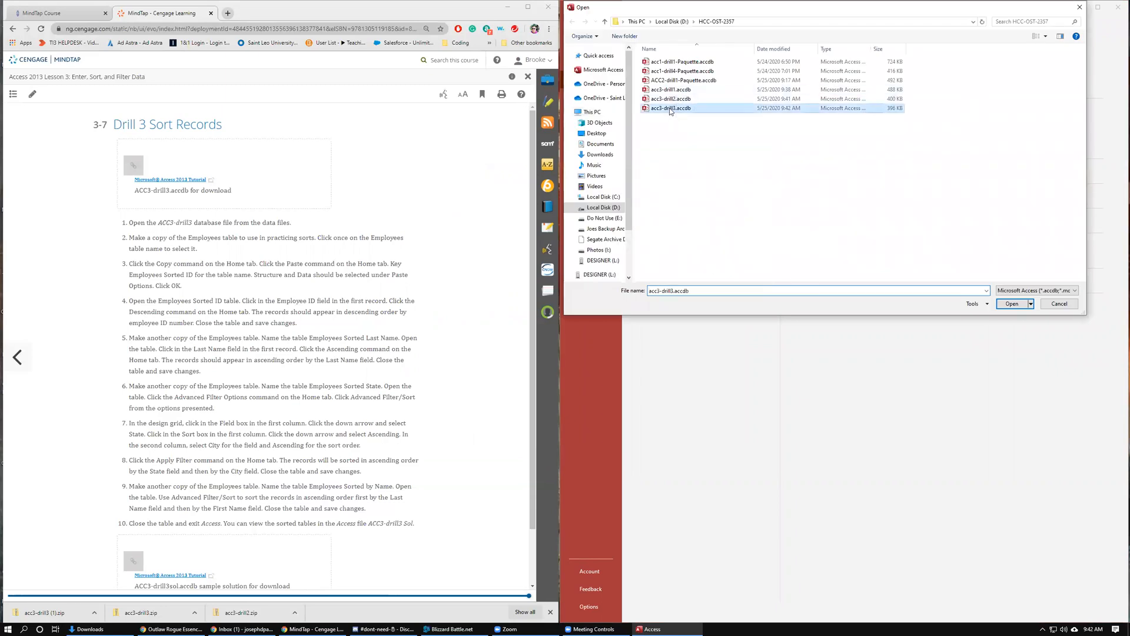
double_click(669, 108)
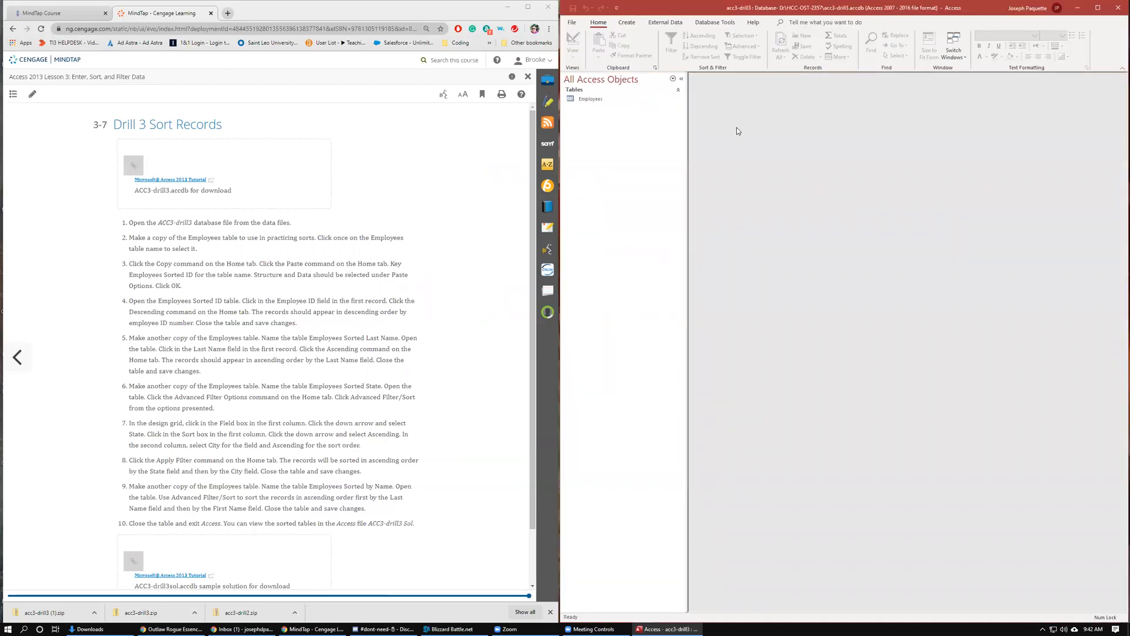
double_click(598, 99)
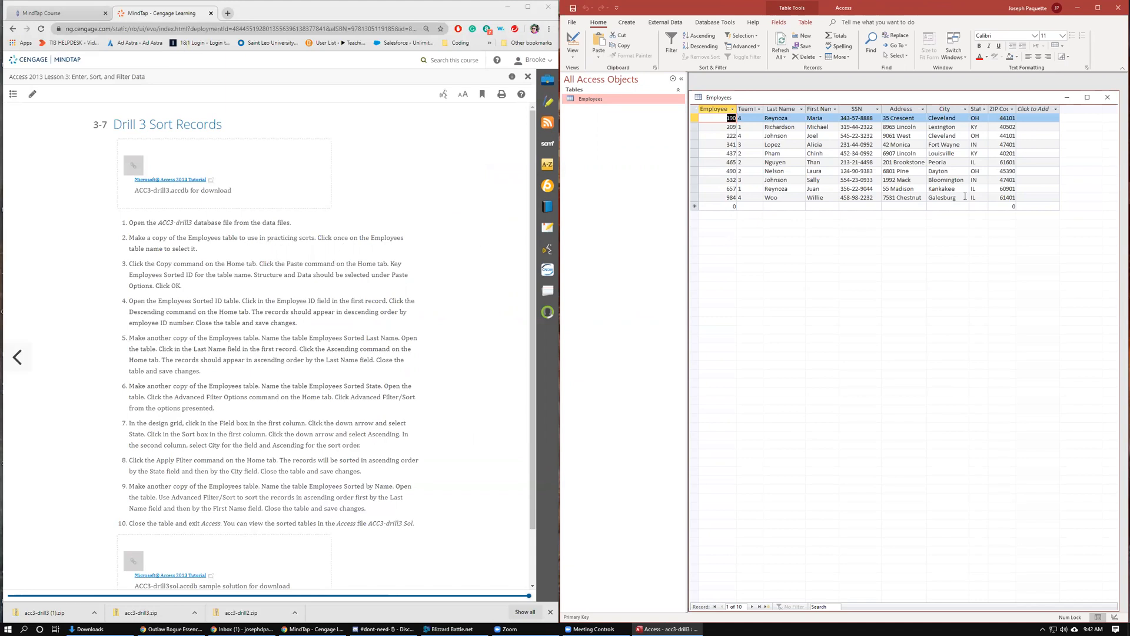
click(1108, 97)
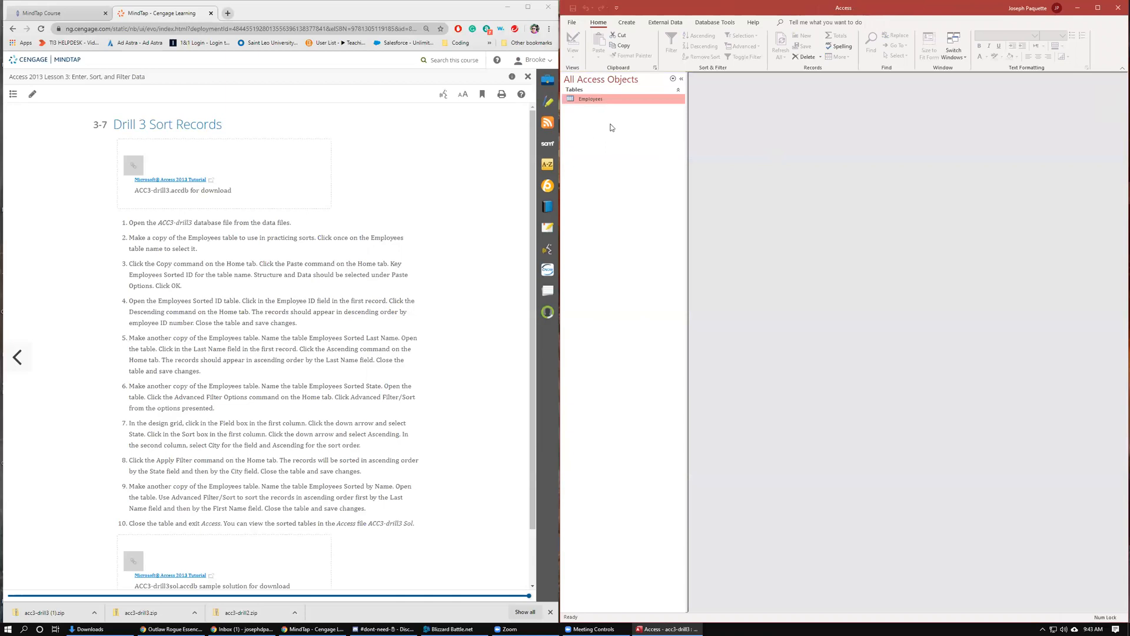
Copy the Employees table with structure and data as Employees Sorted ID, and check the records in the copy.
click(621, 46)
click(599, 43)
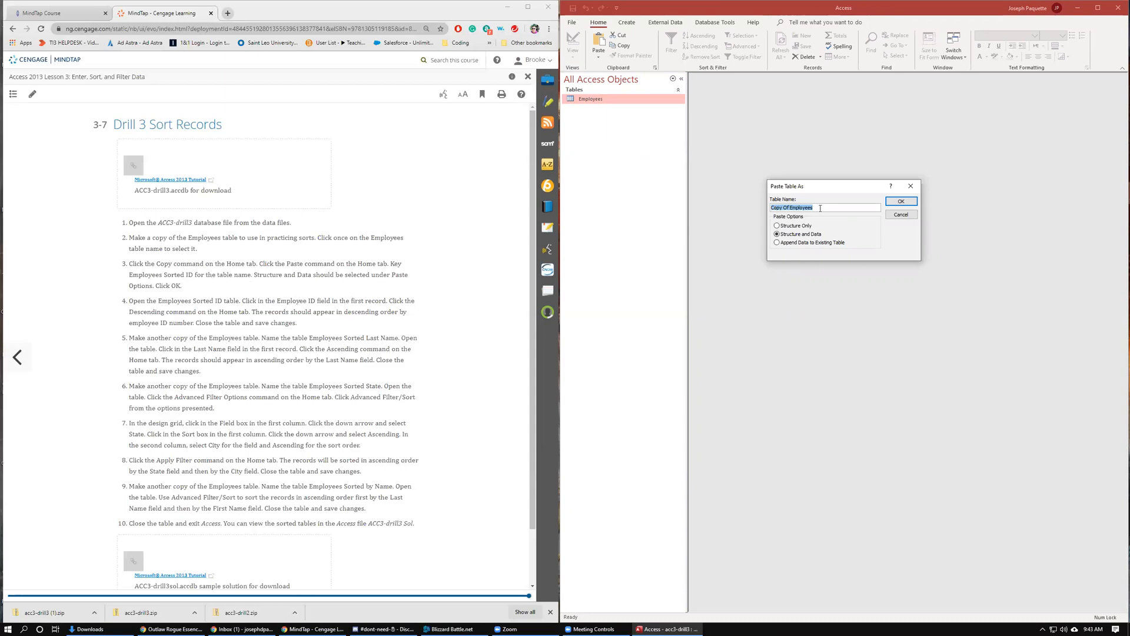
click(792, 207)
drag(792, 207, 768, 209)
key(BackSpace)
key(Return)
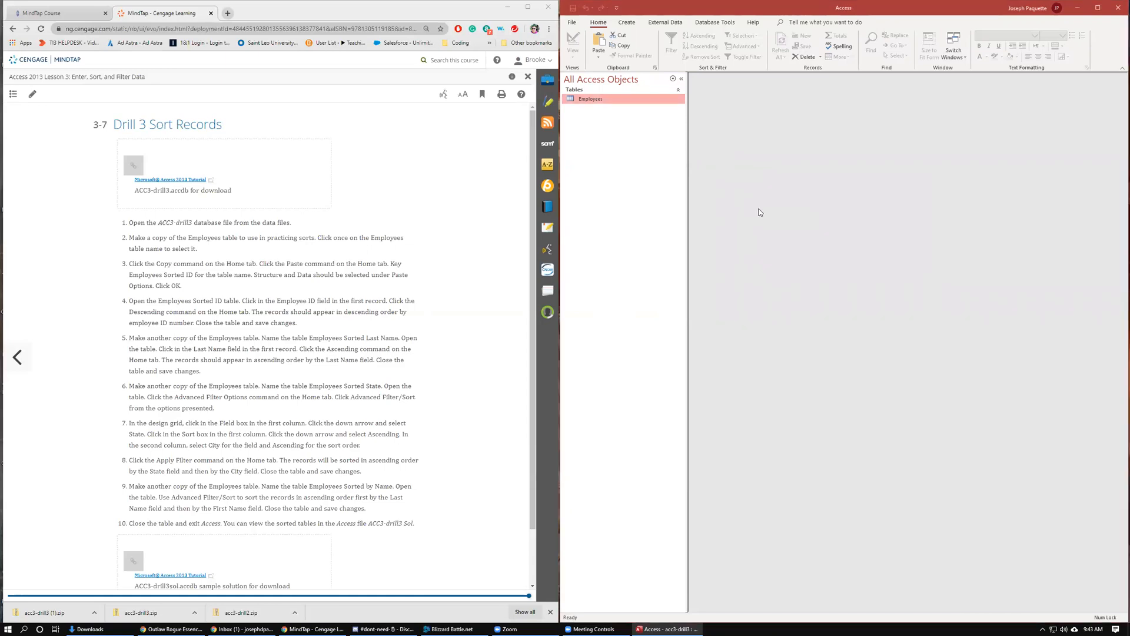
double_click(603, 112)
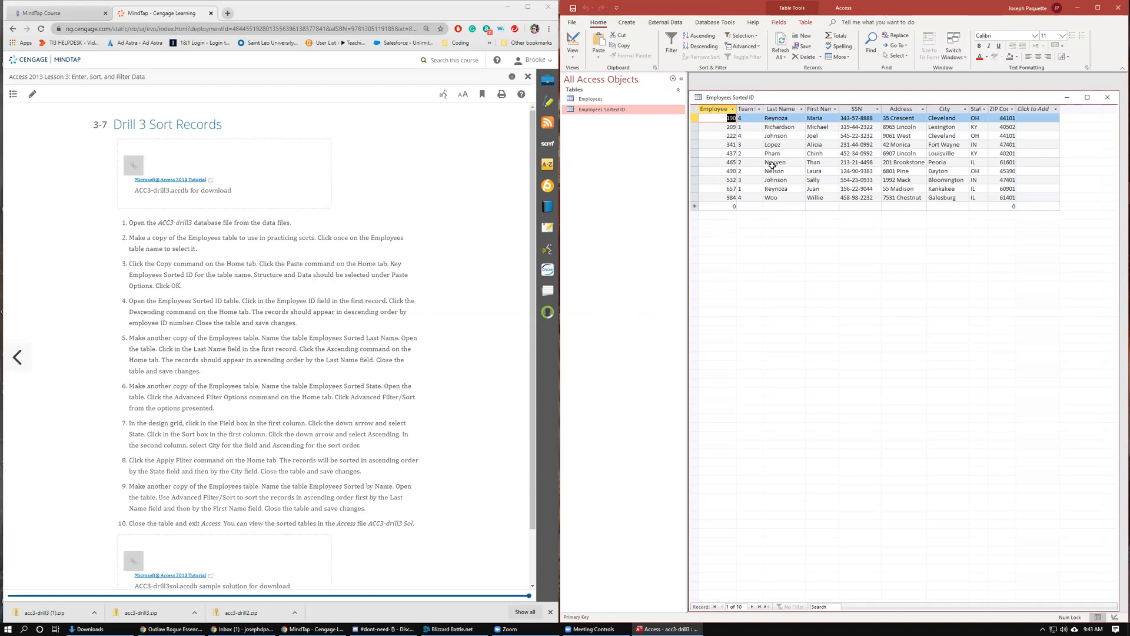
click(1110, 97)
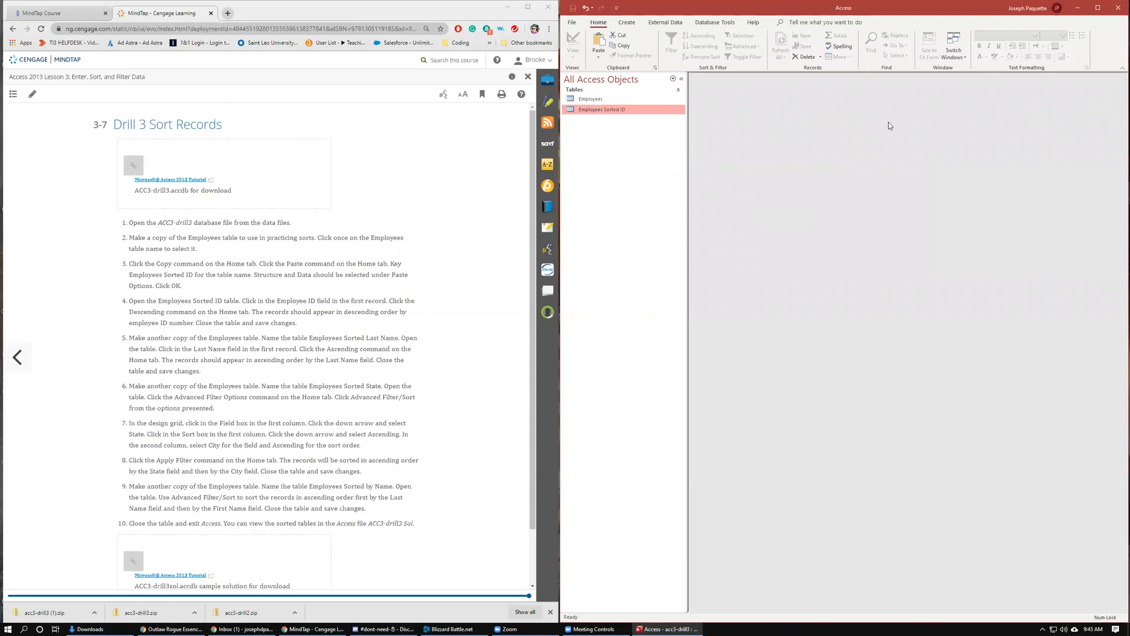
Delete the Employees Sorted ID table from the database.
right_click(589, 111)
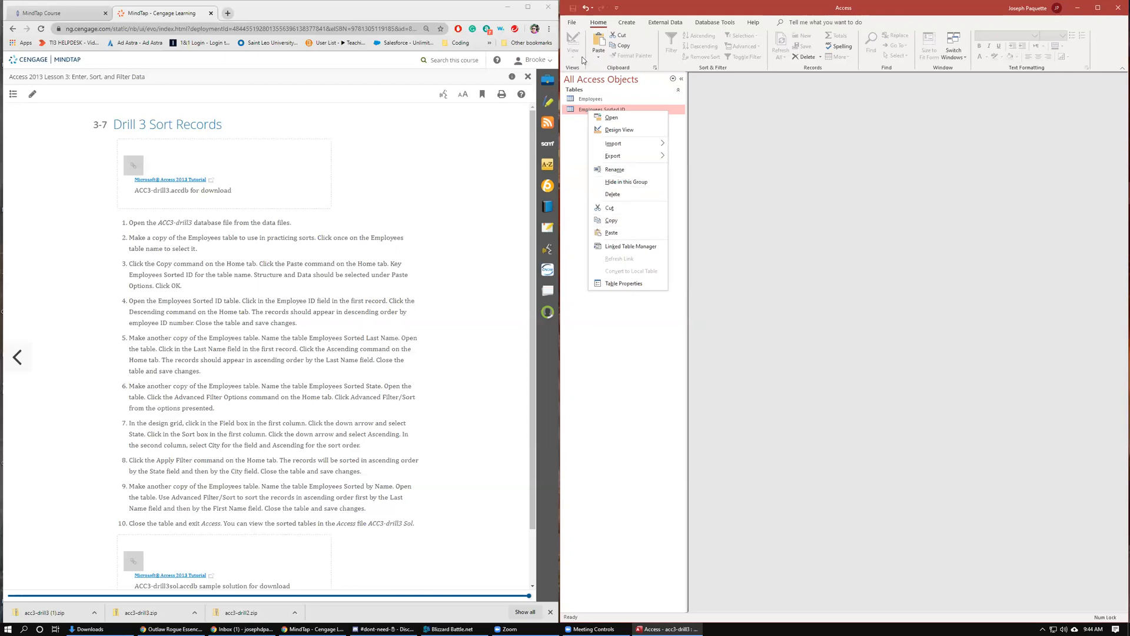
click(620, 194)
click(532, 343)
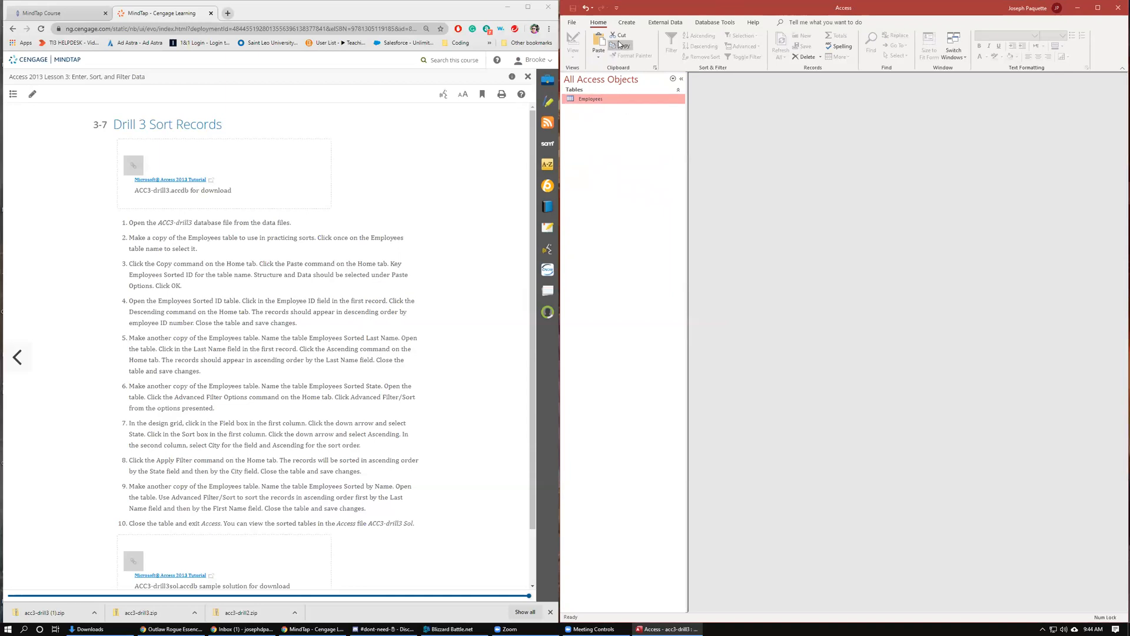
Paste a copy of the Employees table named Employees Sorted ID, including both structure and data.
click(598, 47)
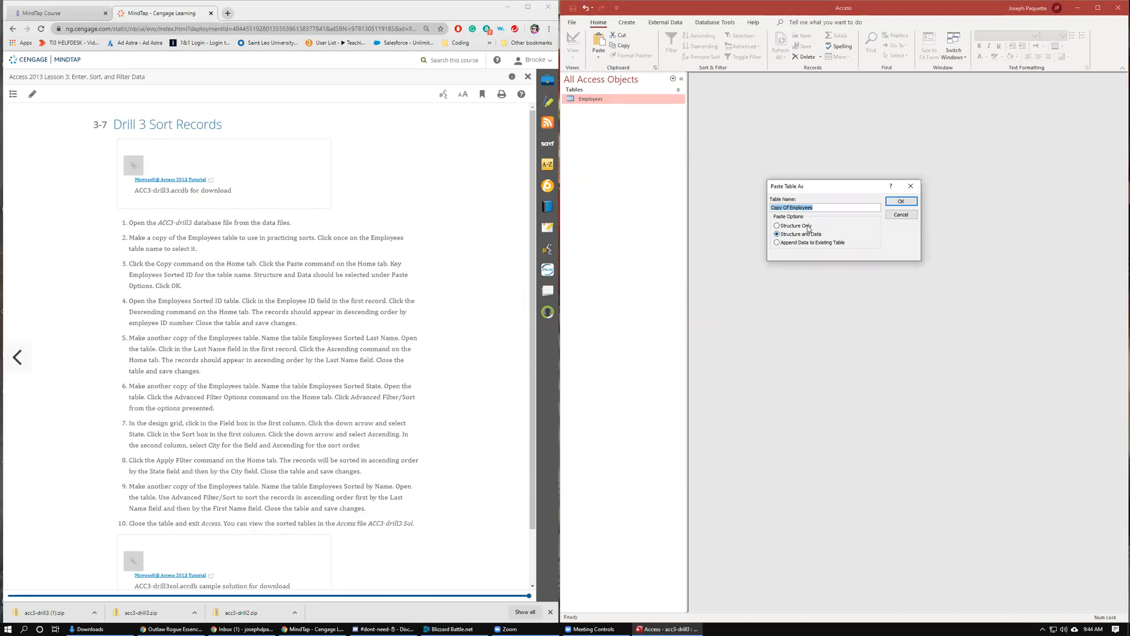
click(790, 207)
drag(791, 207, 763, 211)
key(BackSpace)
click(901, 202)
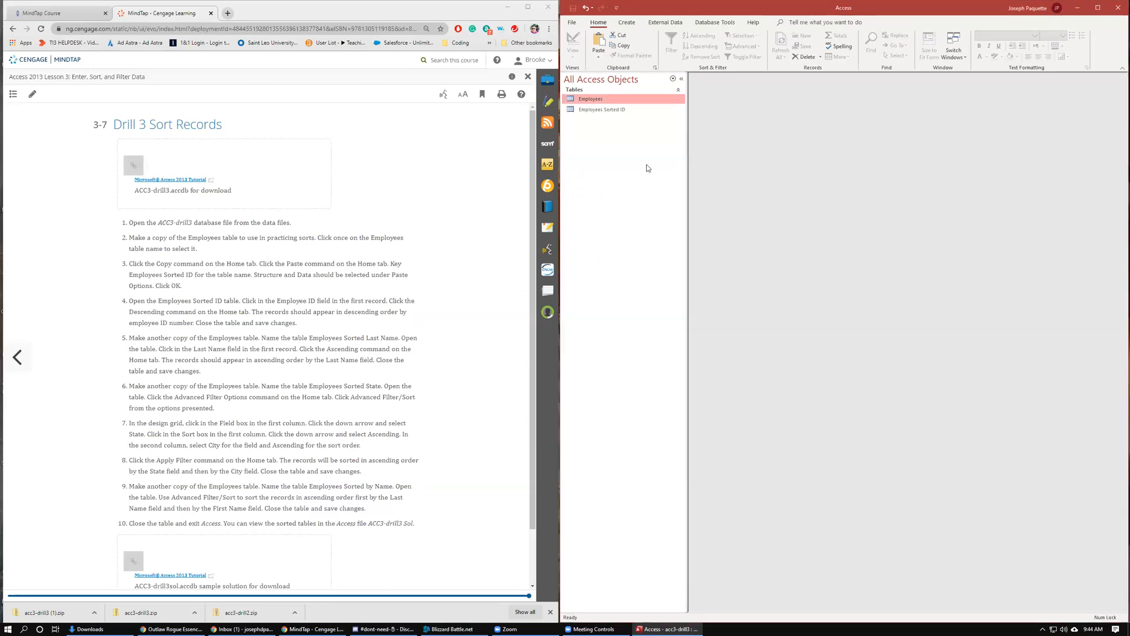
Sort the Employees Sorted ID table in descending order by employee ID, and close it with the changes saved.
double_click(613, 115)
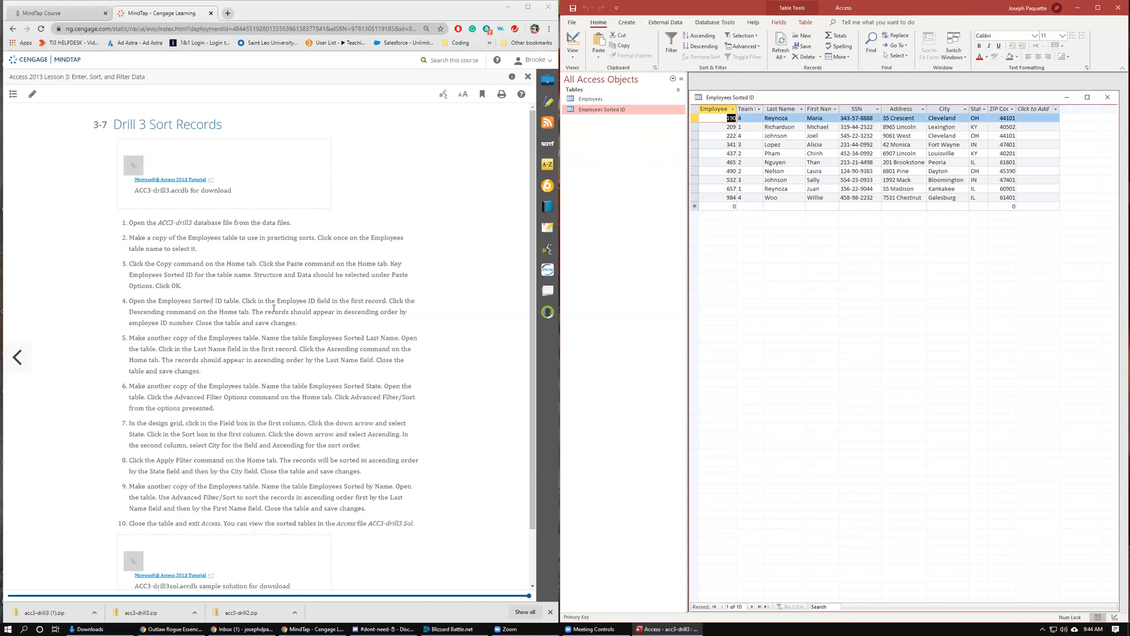
click(714, 109)
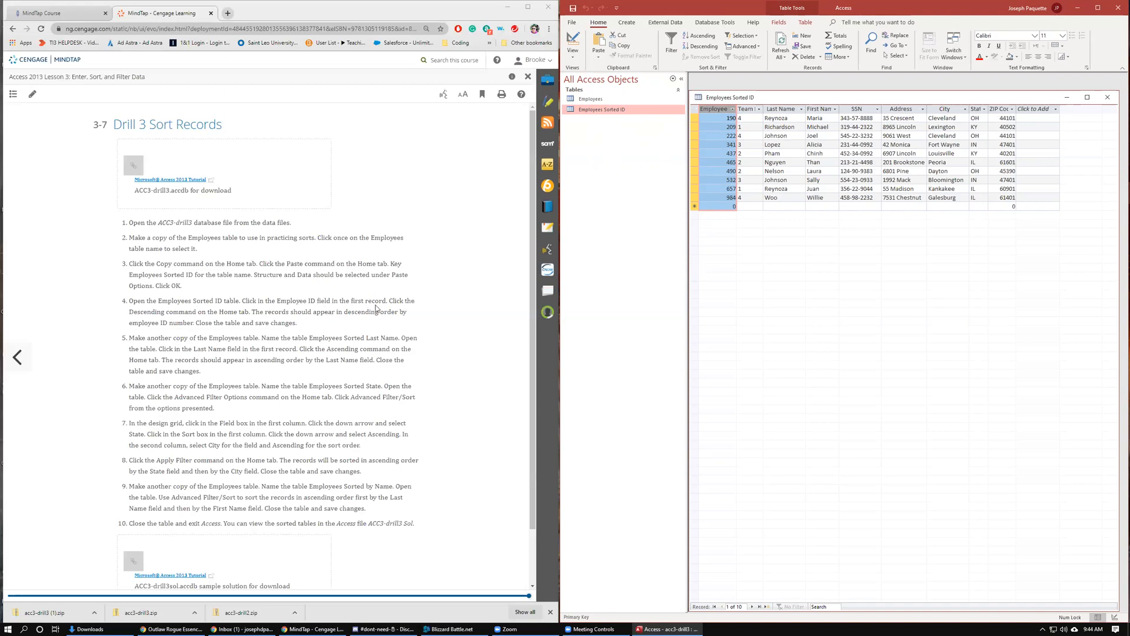
click(714, 119)
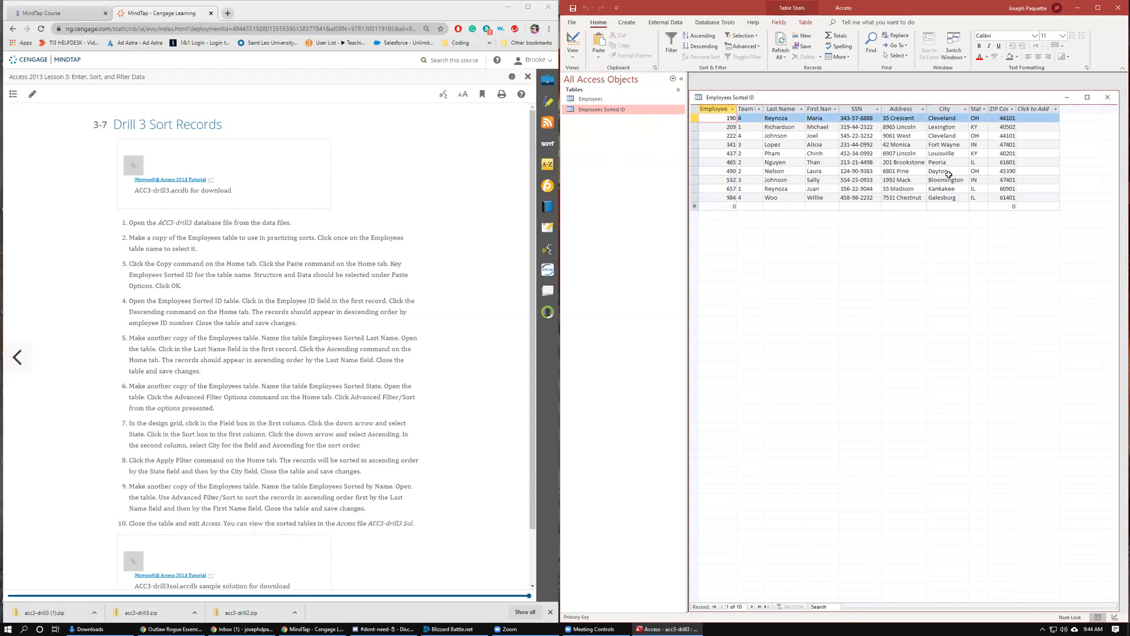
click(704, 47)
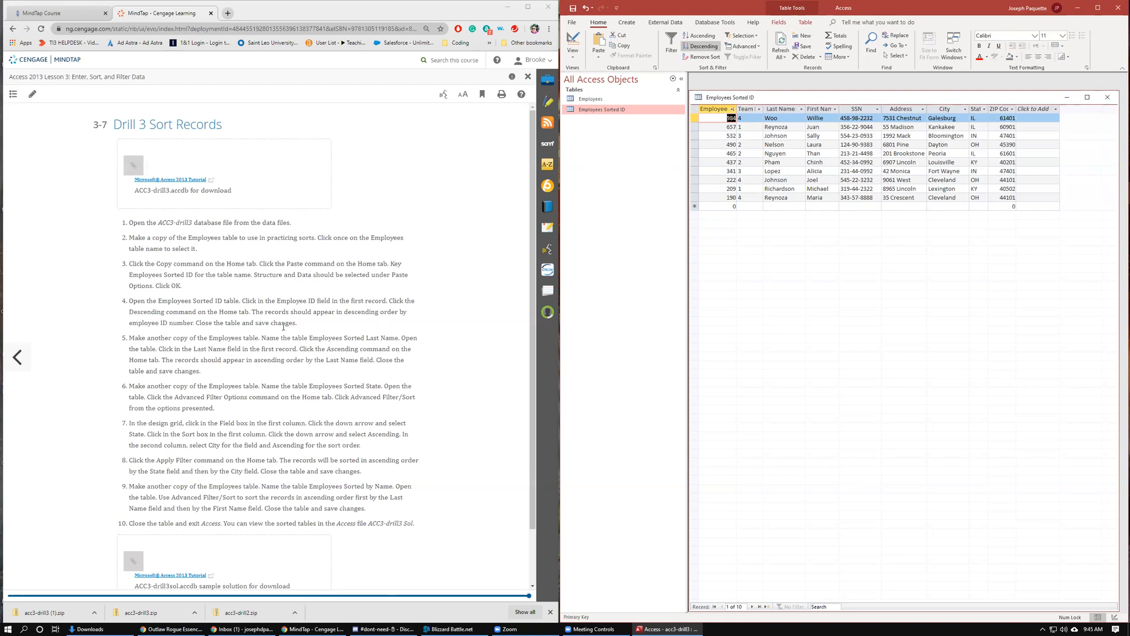
click(1109, 98)
click(534, 341)
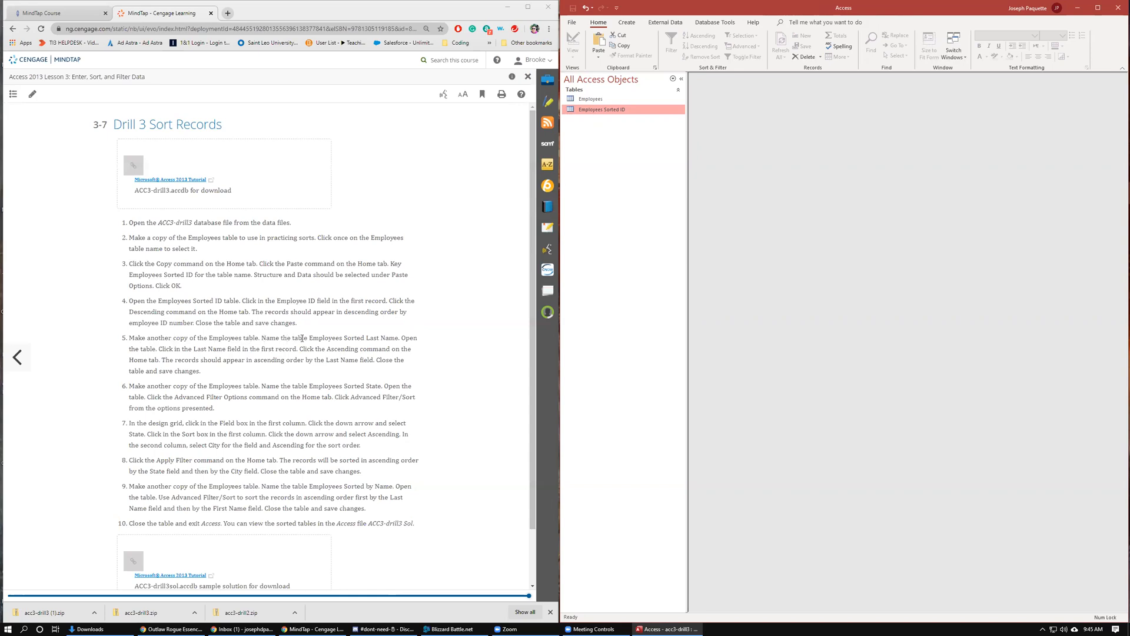
Copy the Employees table with structure and data as Employees Sorted Last Name.
click(608, 99)
click(624, 46)
click(598, 42)
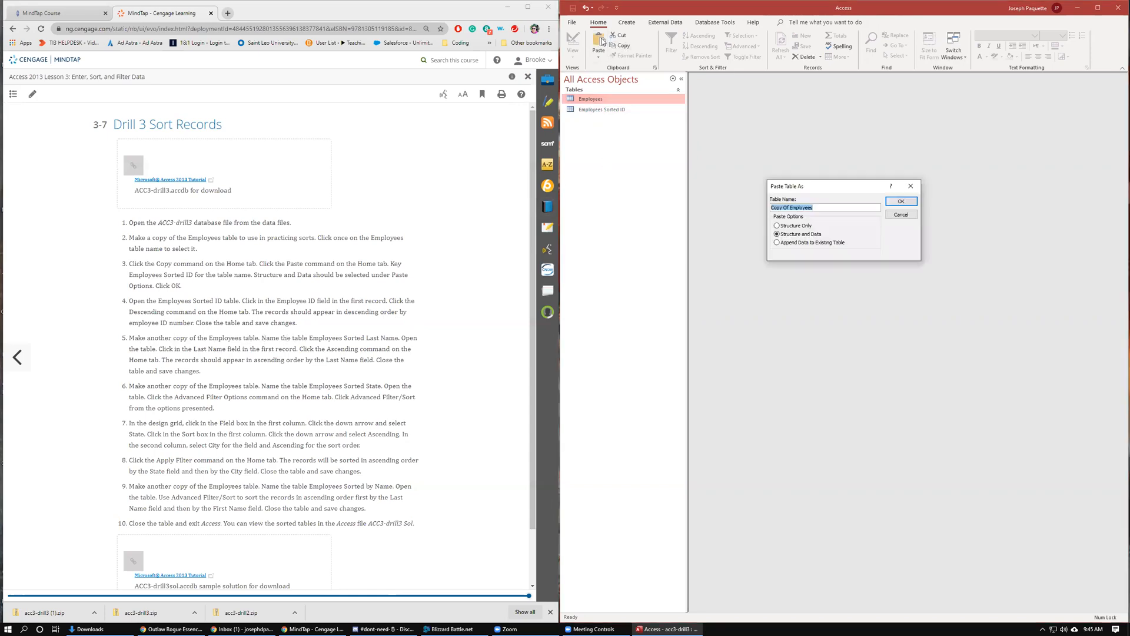
click(792, 207)
drag(792, 208, 744, 215)
key(BackSpace)
text(Sorted Last Name)
click(903, 201)
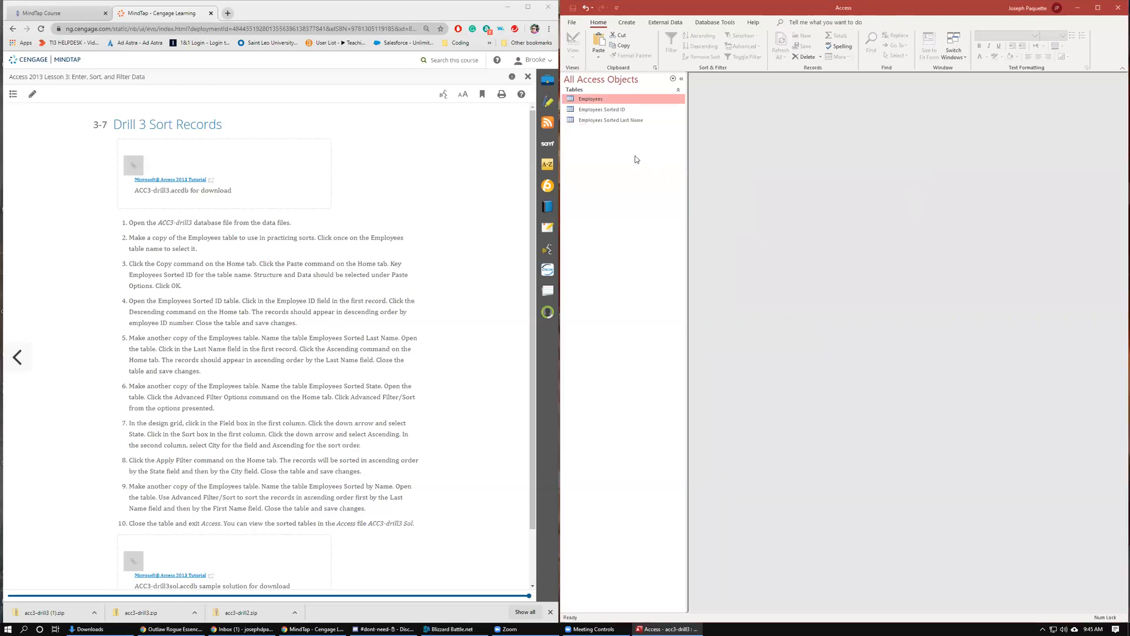
Sort the Employees Sorted Last Name table in ascending order by Last Name, and close it with the changes saved.
double_click(612, 123)
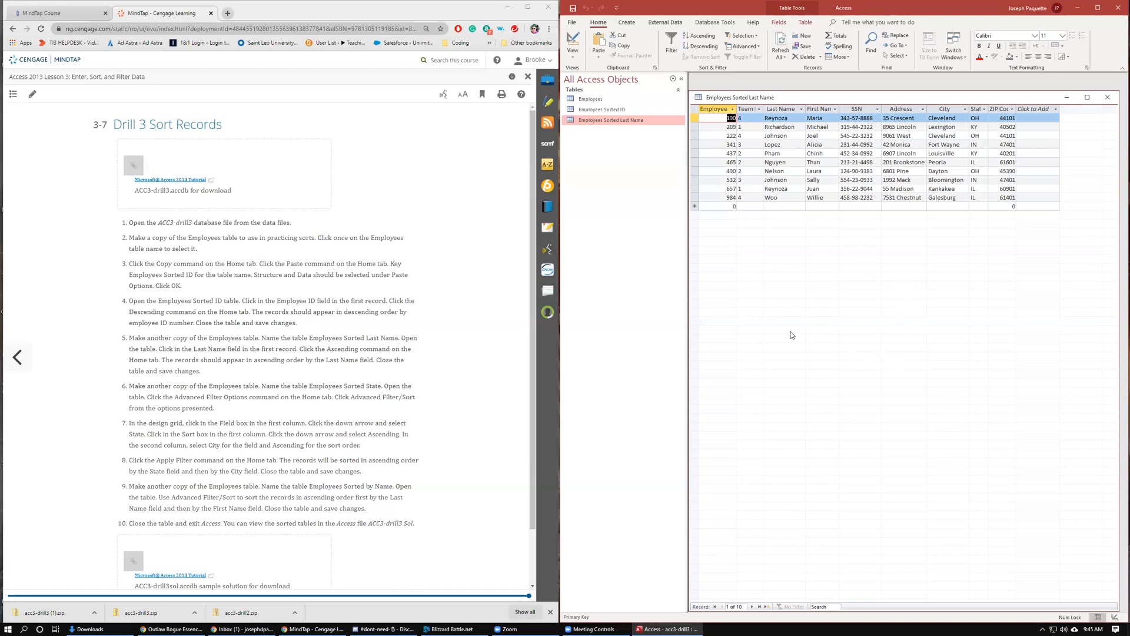
click(792, 120)
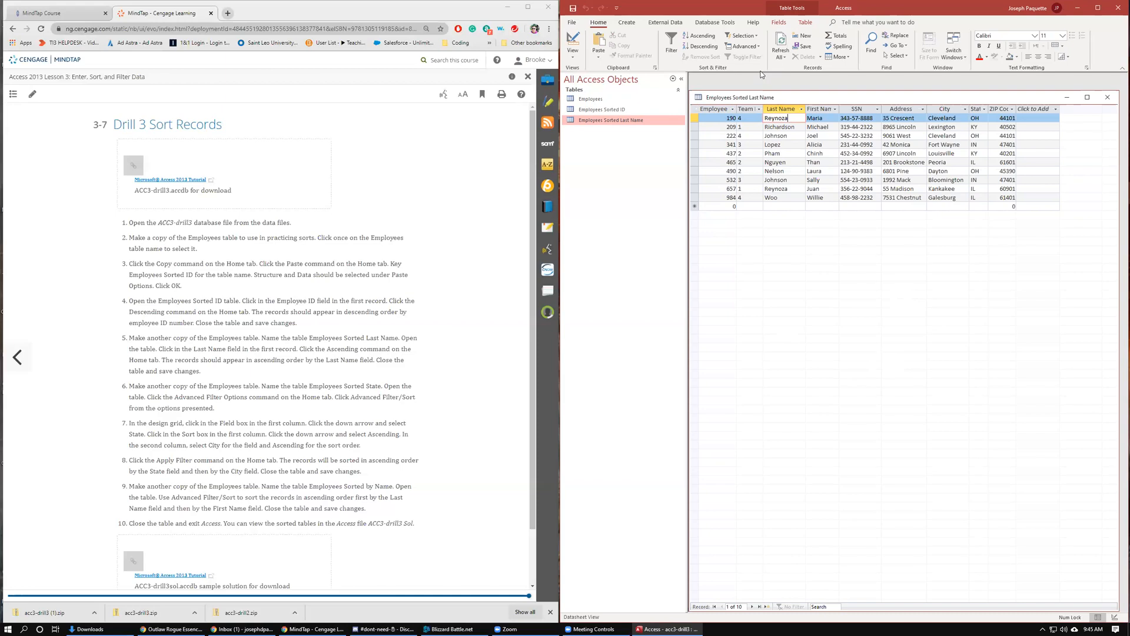
click(700, 35)
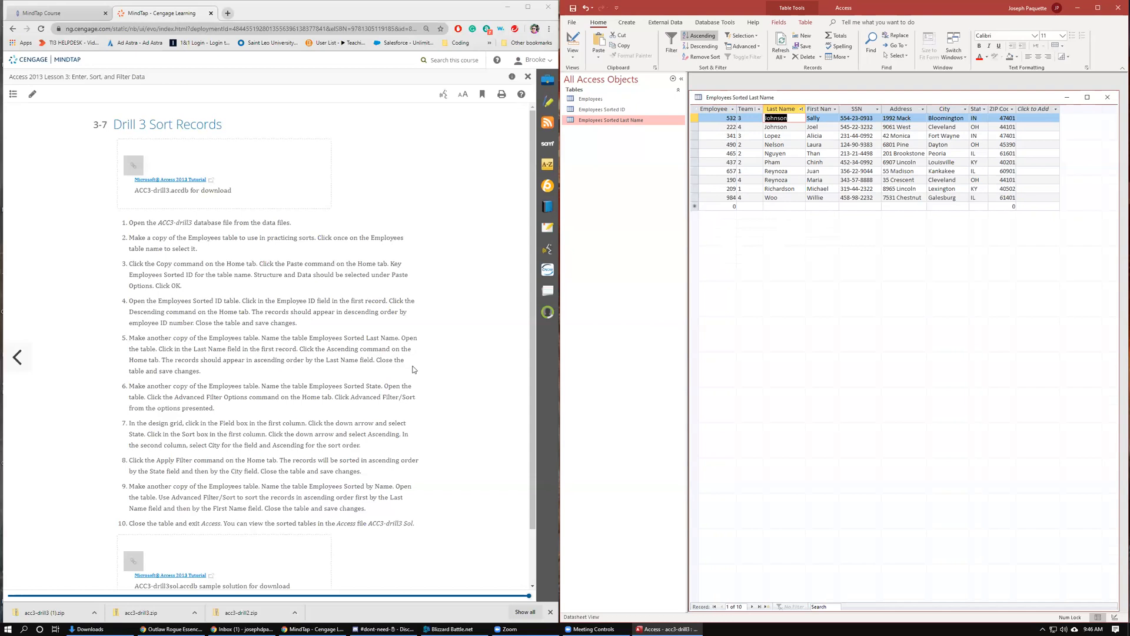
click(1106, 100)
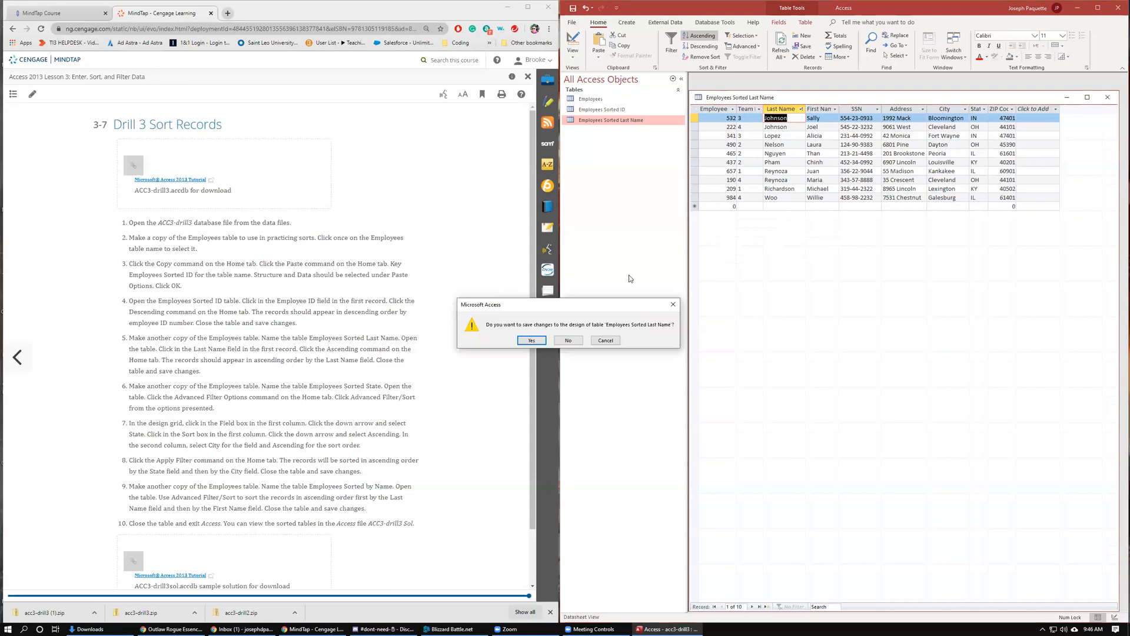
click(533, 341)
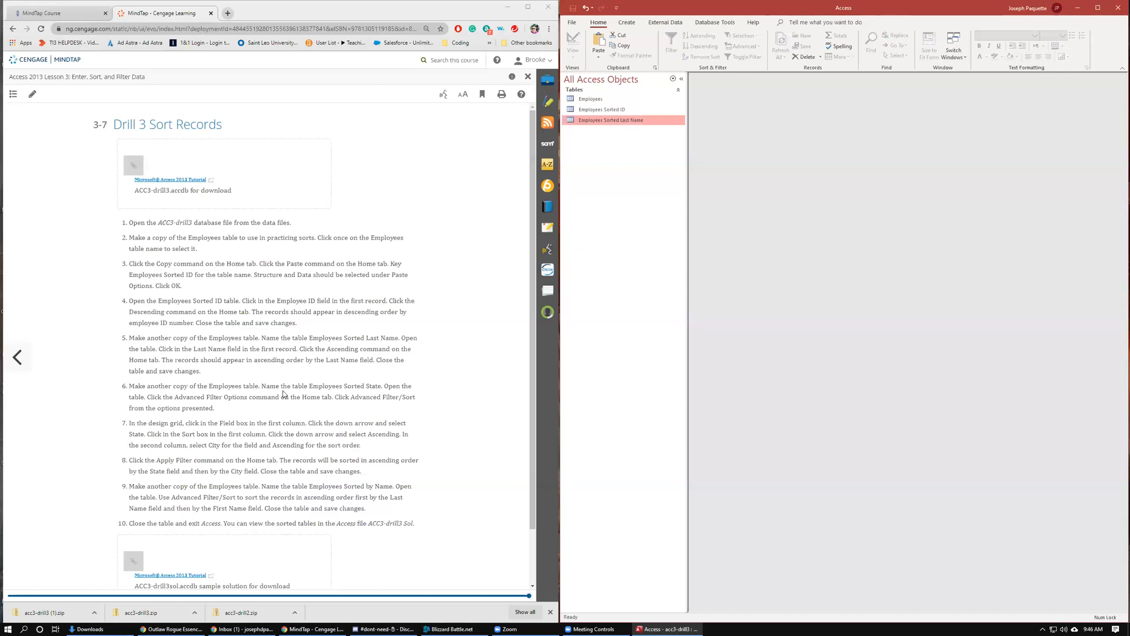
Paste another copy of the Employees table, including structure and data, named Employees Sorted by State.
scroll(283, 394, down, 1)
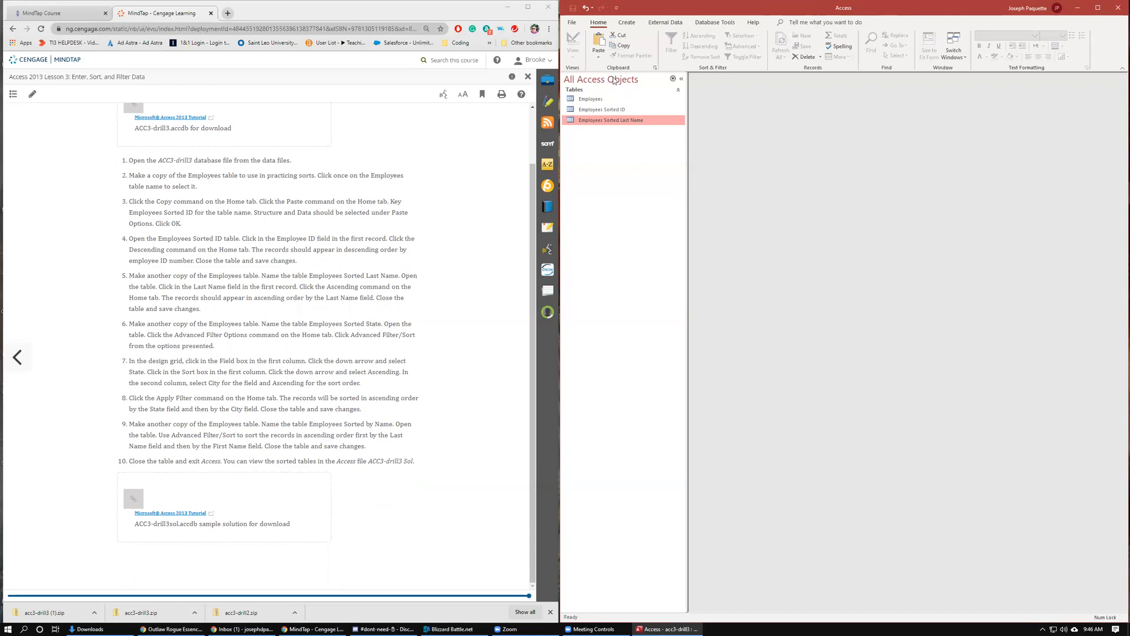
click(596, 100)
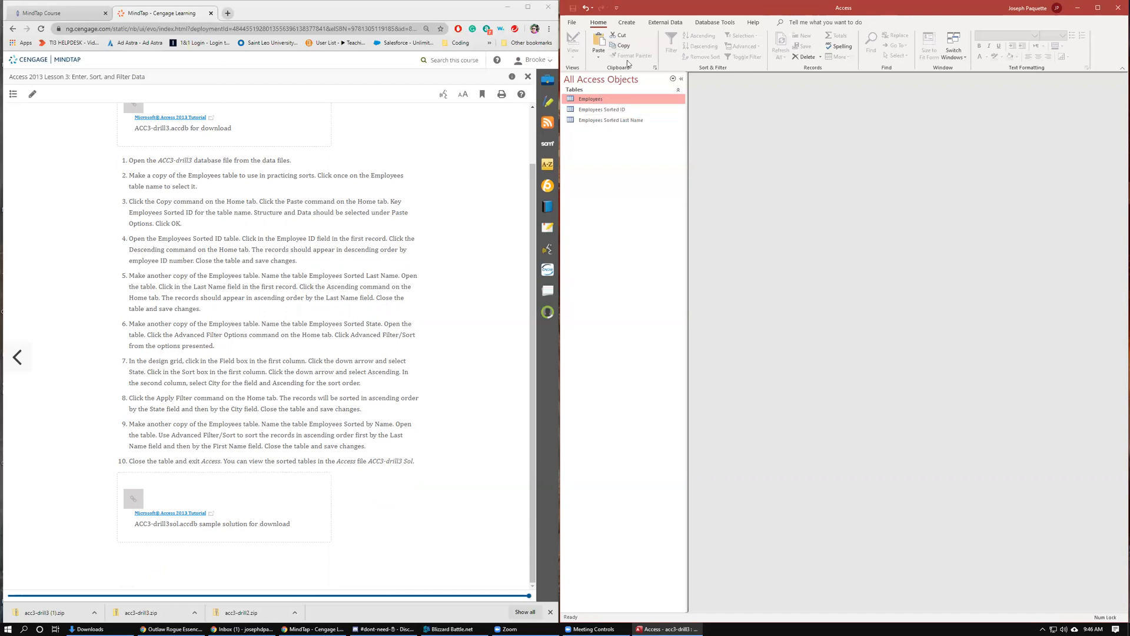
click(598, 41)
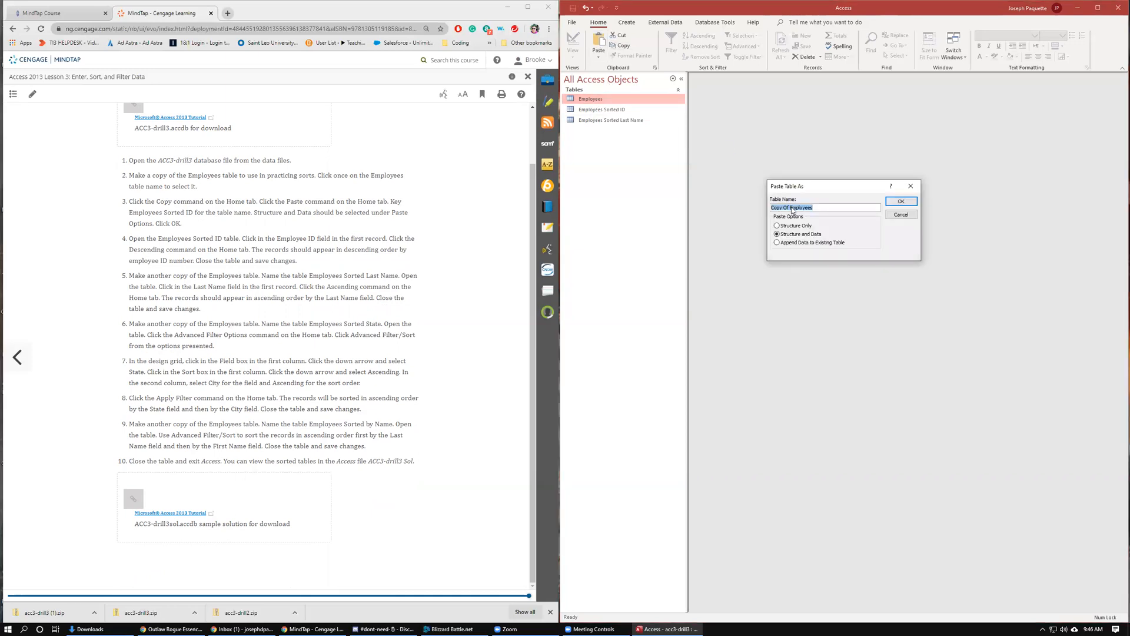
click(791, 207)
key(BackSpace)
key(BackSpace)
key(BackSpace)
key(BackSpace)
key(BackSpace)
key(BackSpace)
key(BackSpace)
key(BackSpace)
text(Sorted by State)
click(893, 200)
Start an Advanced Filter/Sort on the Employees Sorted by State table with State ascending as the first sort field.
double_click(611, 110)
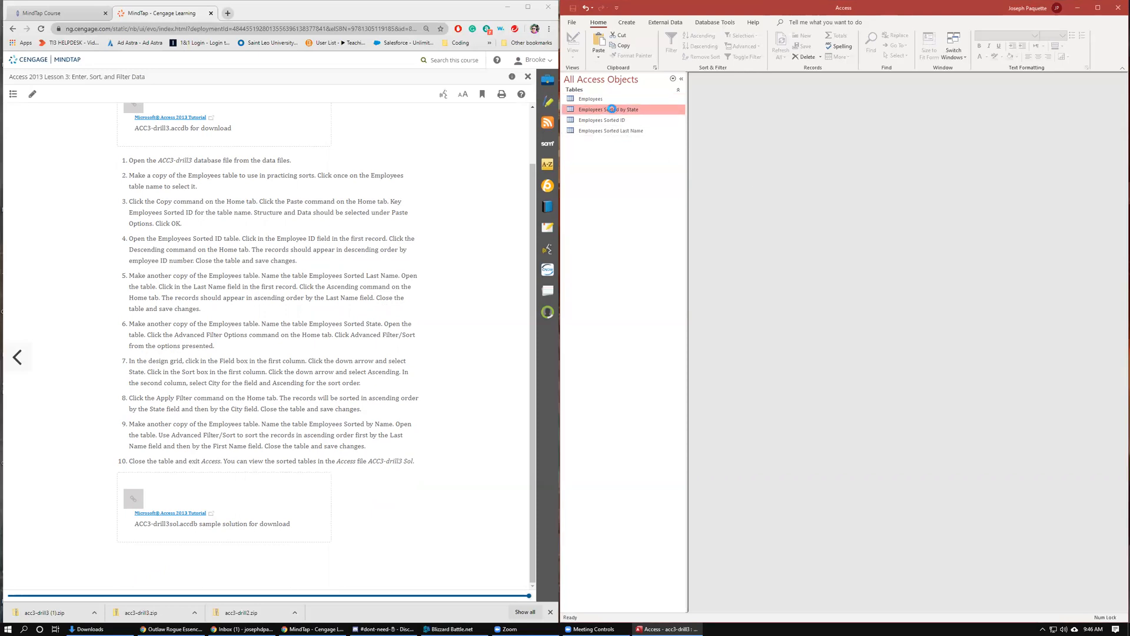
click(976, 118)
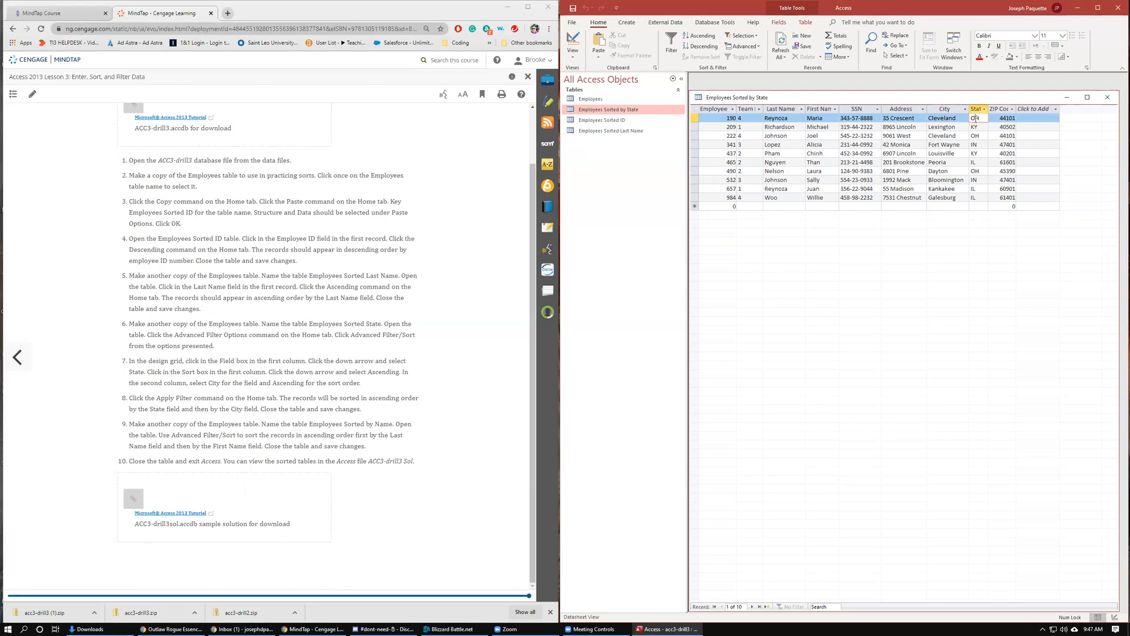
click(749, 46)
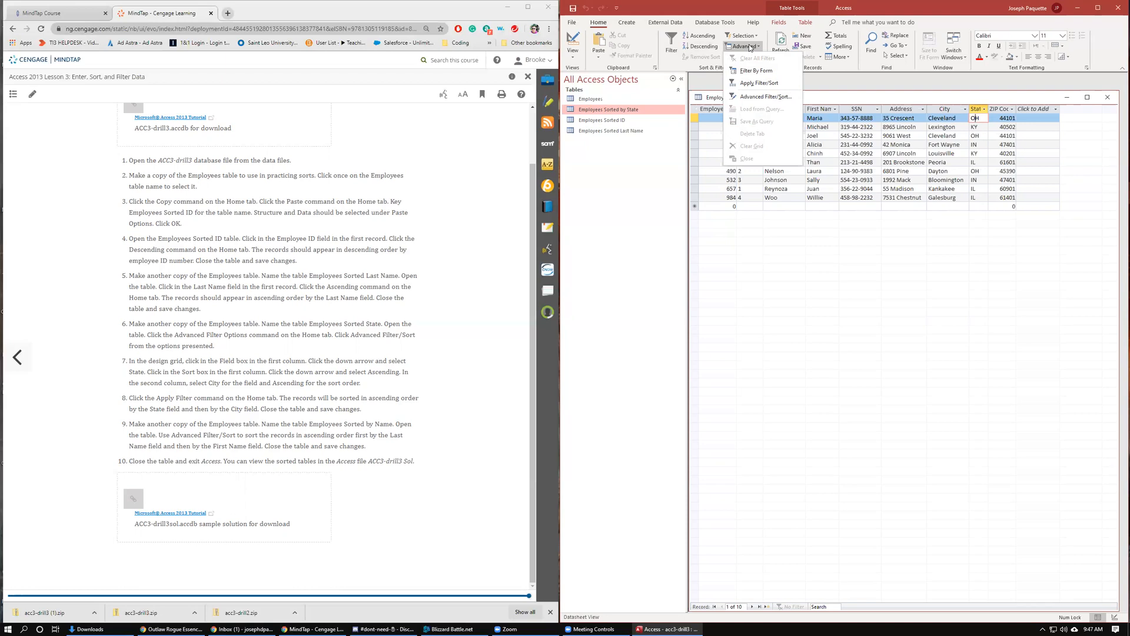
click(758, 96)
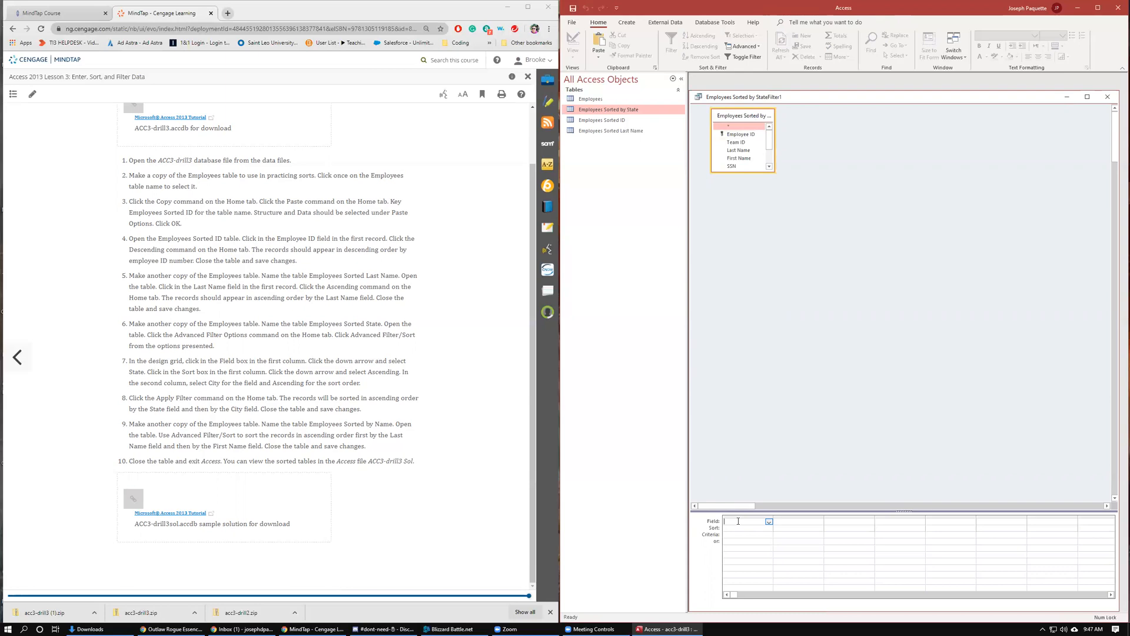
click(769, 521)
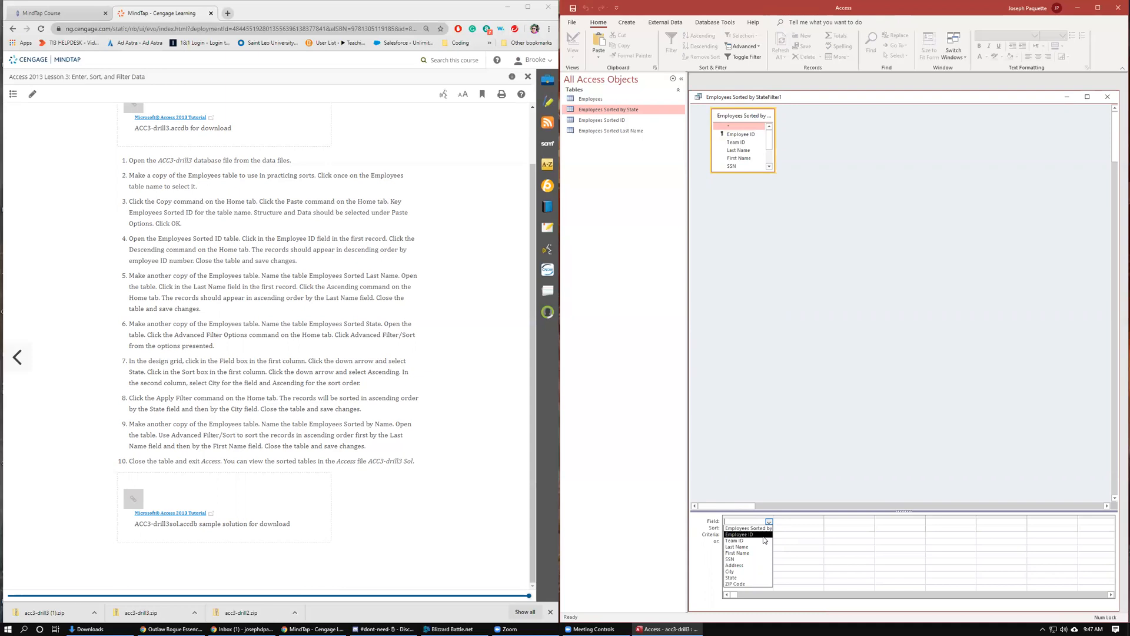
click(755, 576)
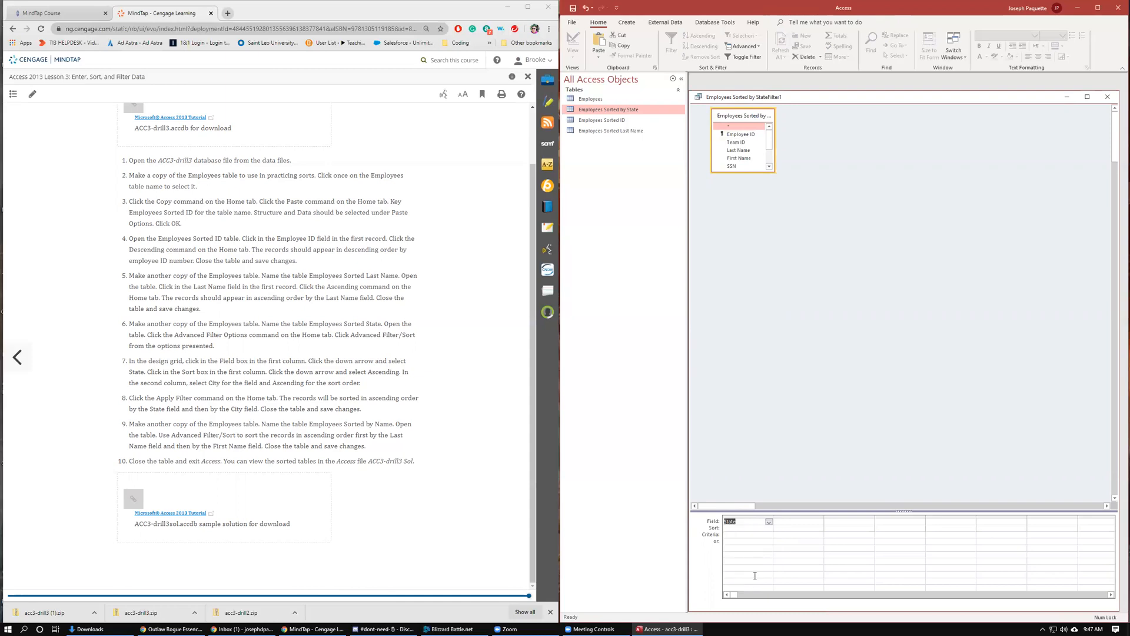
click(756, 530)
click(770, 529)
click(768, 535)
Add City as the second field in the sort design grid, sorted ascending.
click(794, 523)
click(820, 521)
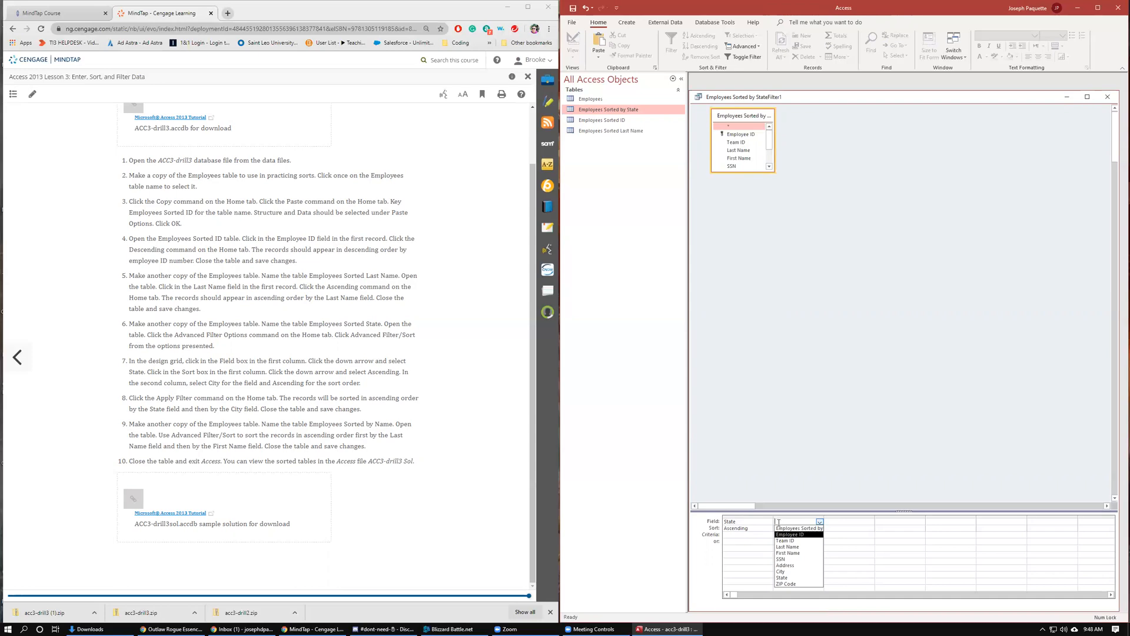
click(787, 571)
click(807, 530)
click(820, 528)
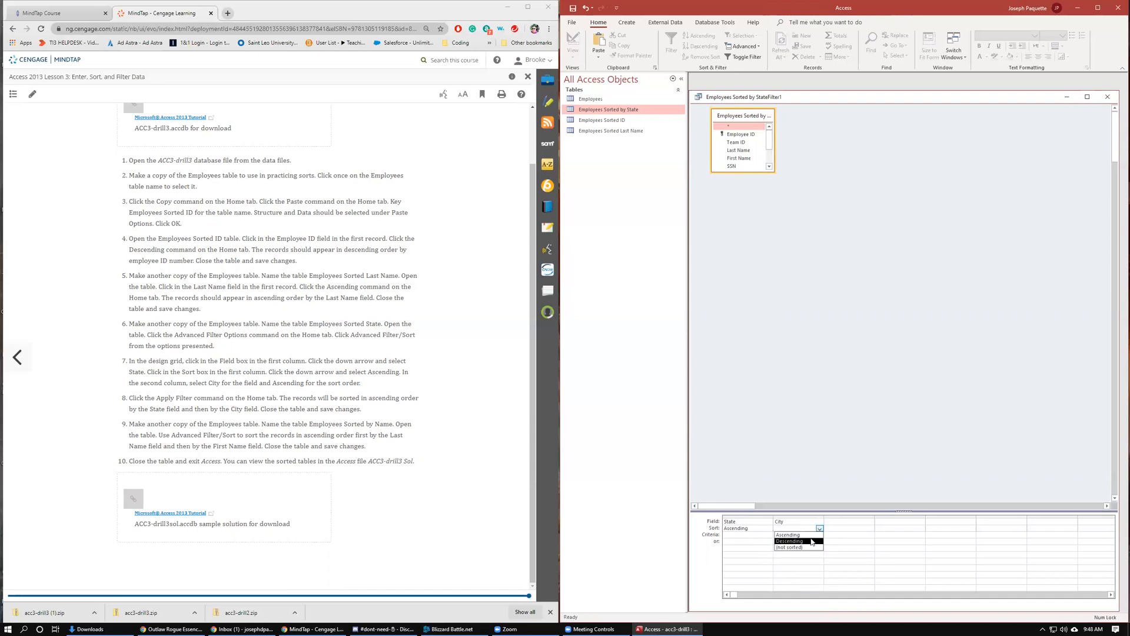
click(795, 535)
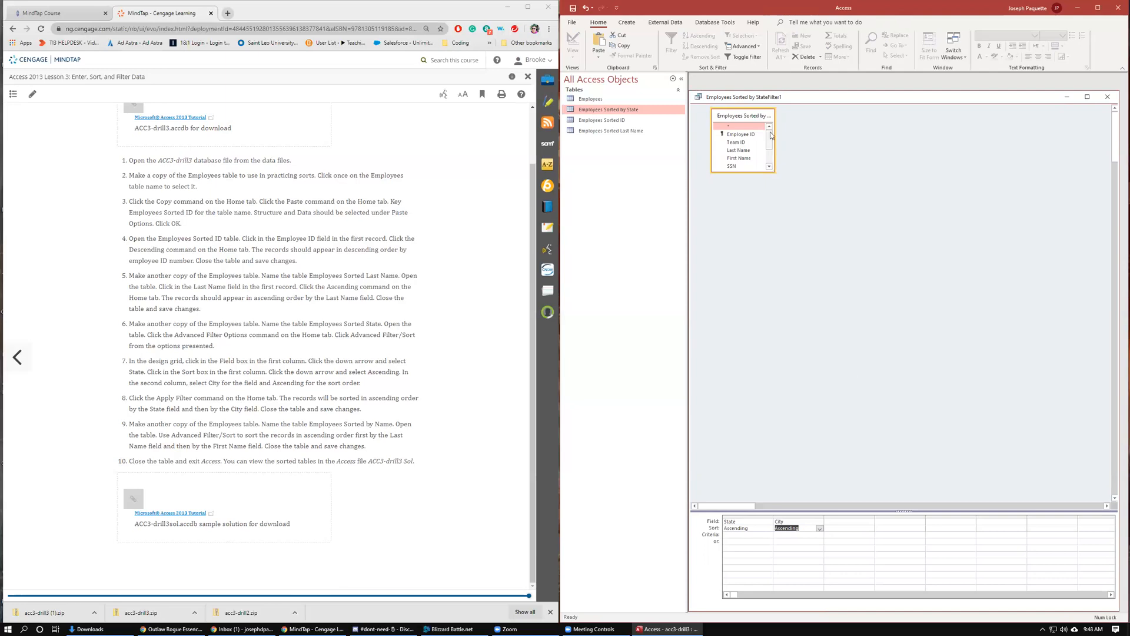
Apply the State and City sort, and close the Employees Sorted by State table with the changes saved.
click(749, 58)
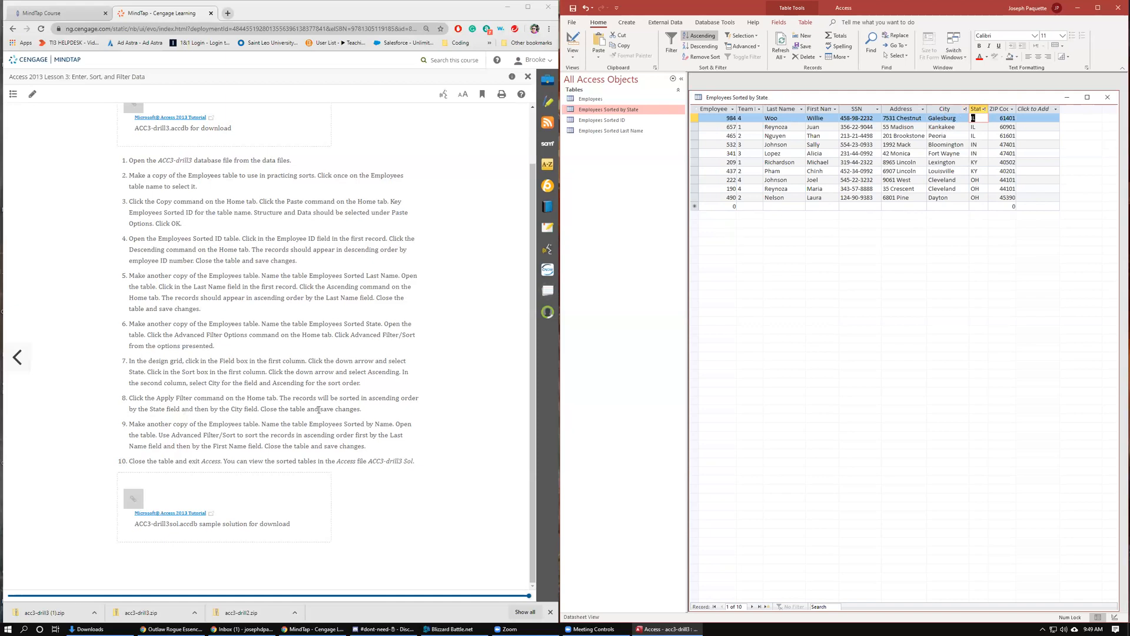
click(1107, 97)
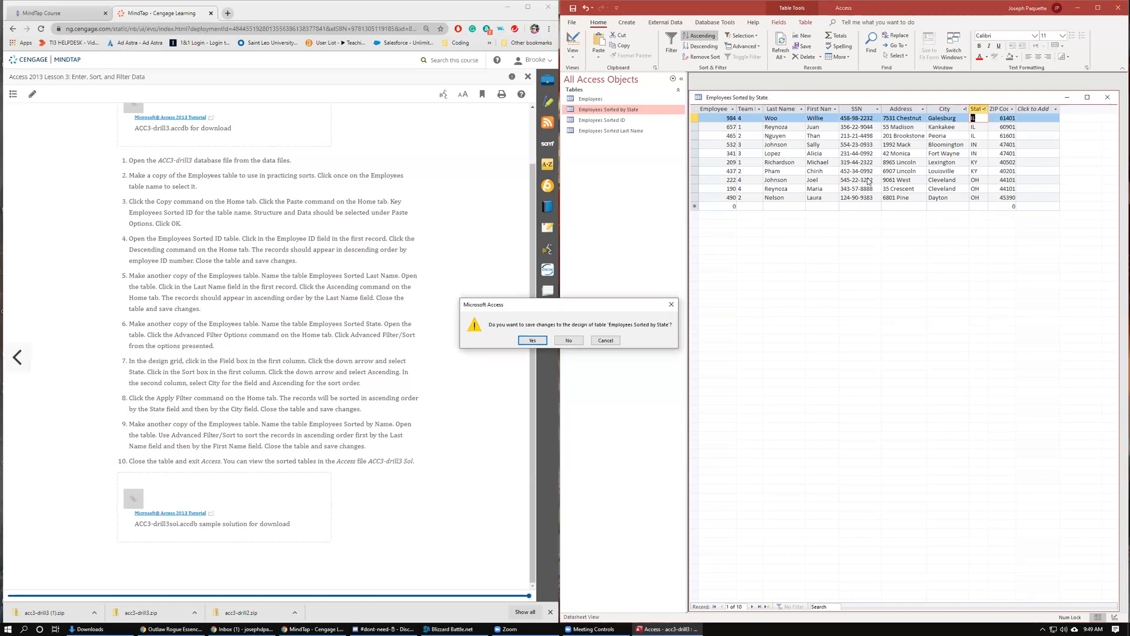
click(533, 341)
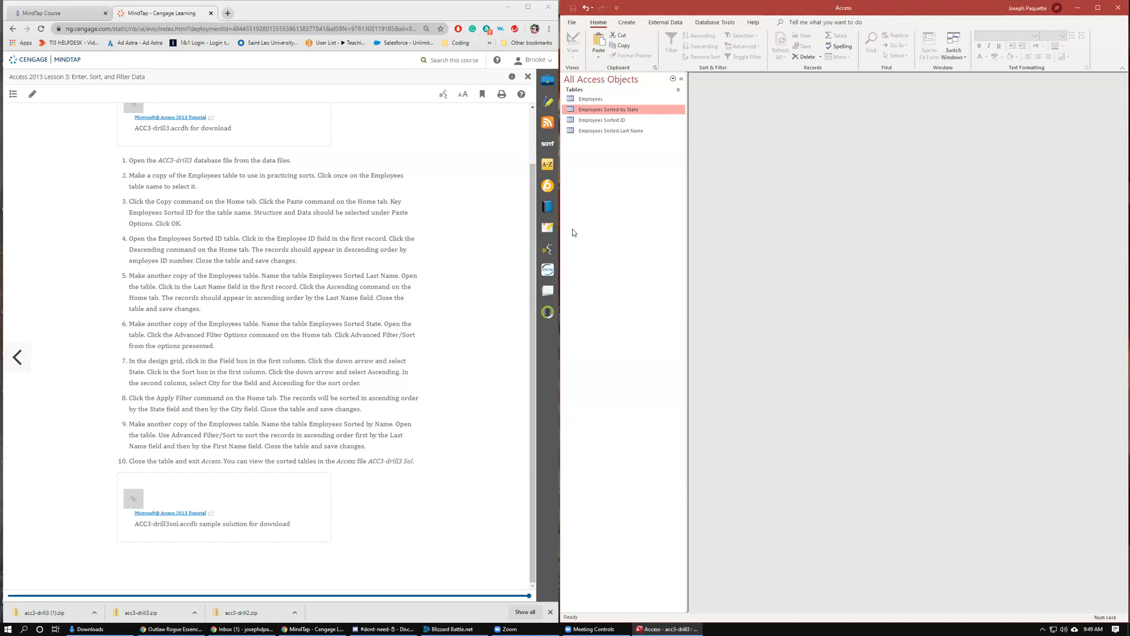
Copy the Employees table with structure and data as Employees Sorted by Name.
click(595, 99)
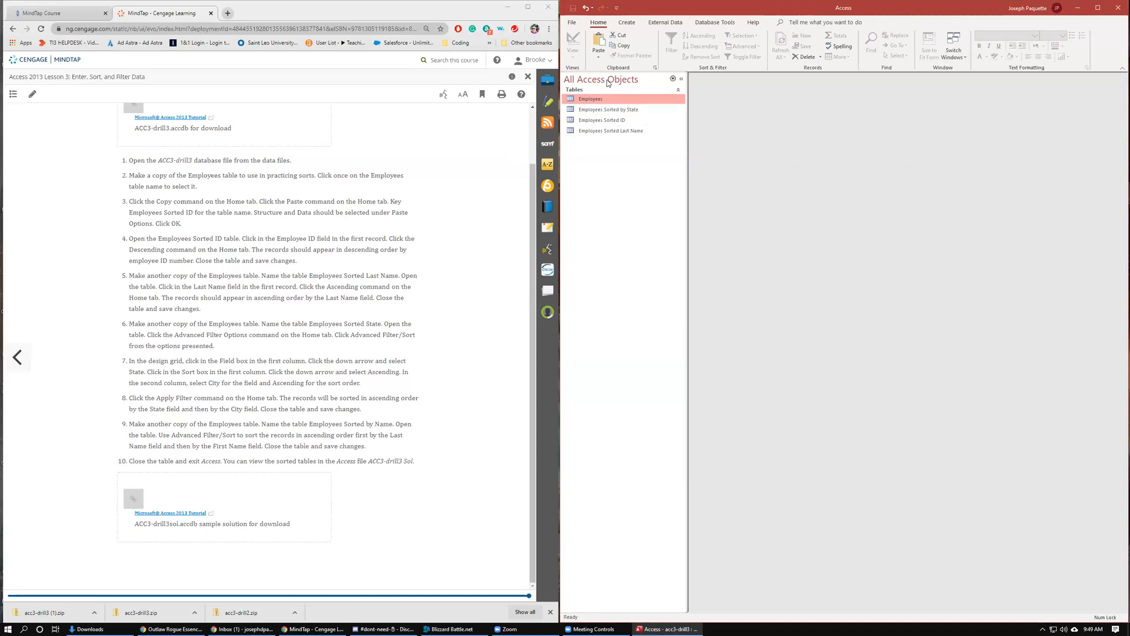
click(622, 45)
click(599, 44)
drag(794, 208, 760, 212)
key(BackSpace)
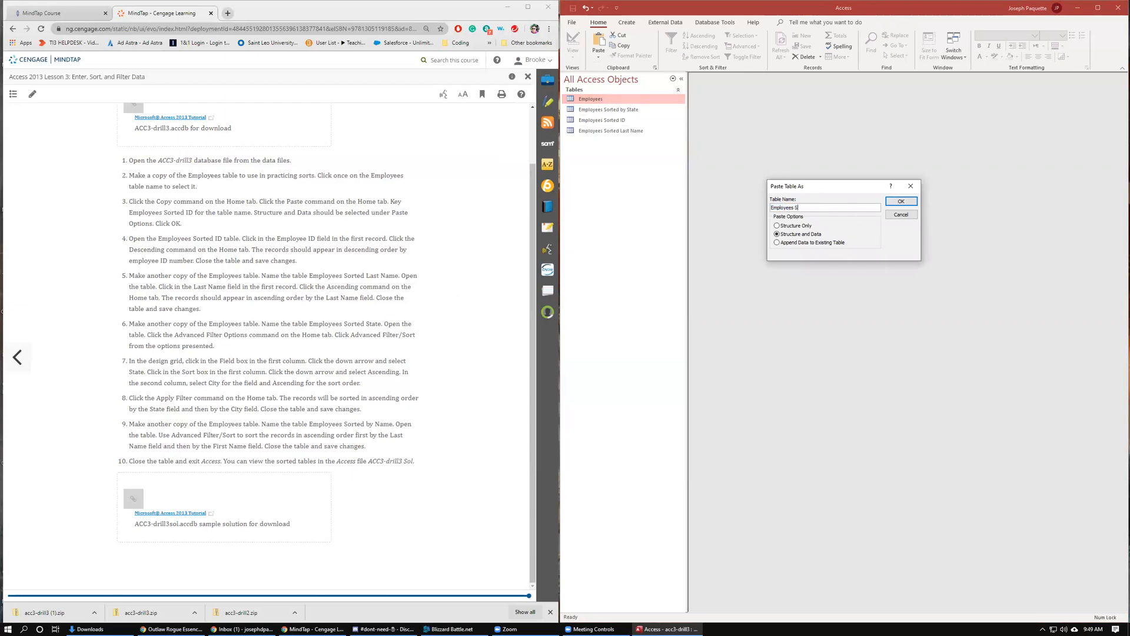
text(Sorted by Name)
click(900, 201)
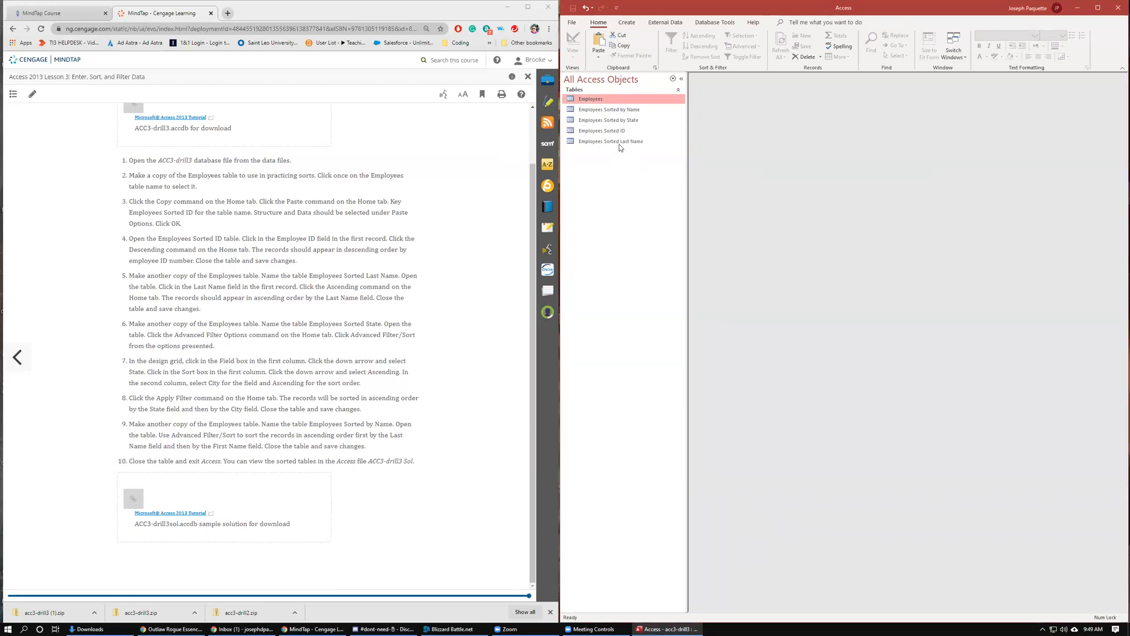
Start an Advanced Filter/Sort on the Employees Sorted by Name table with Last Name ascending as the first sort field.
double_click(619, 110)
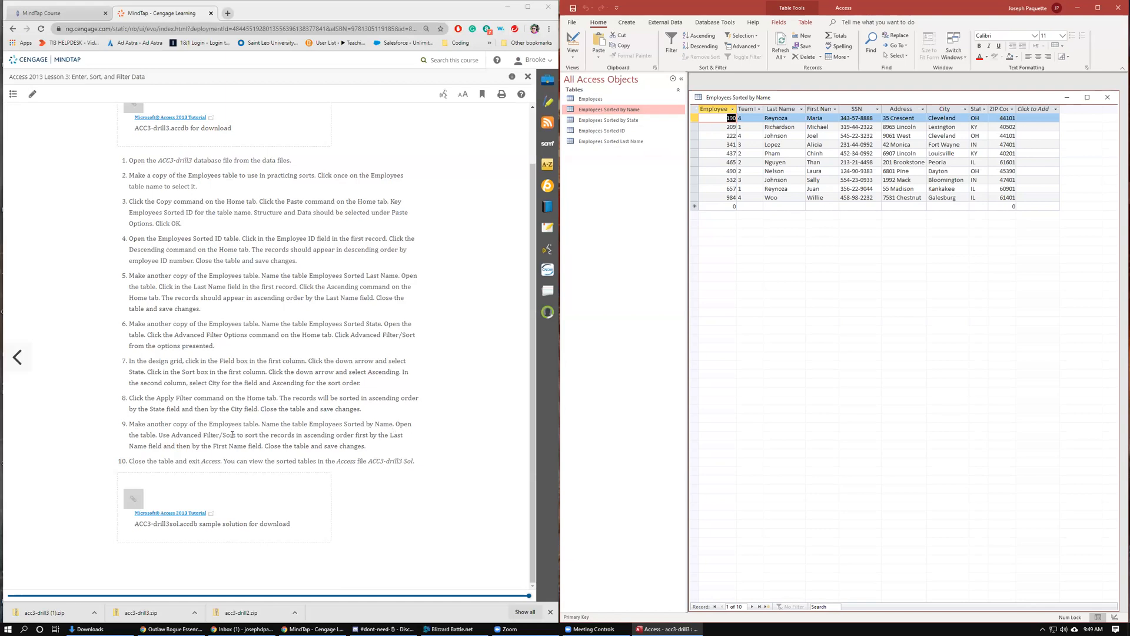
click(735, 47)
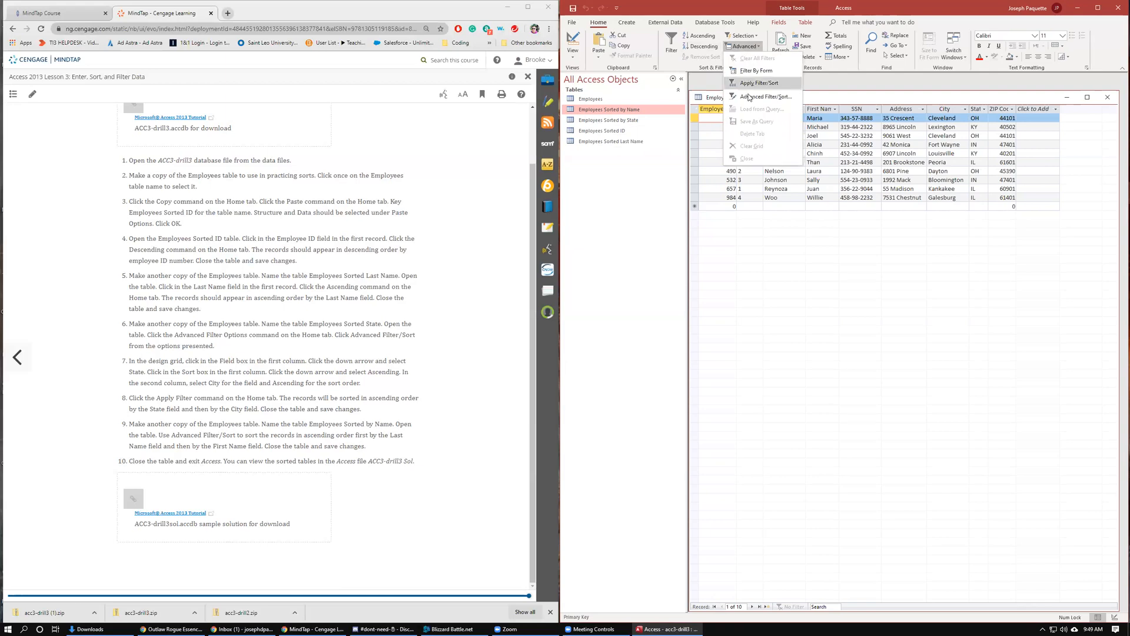
click(750, 96)
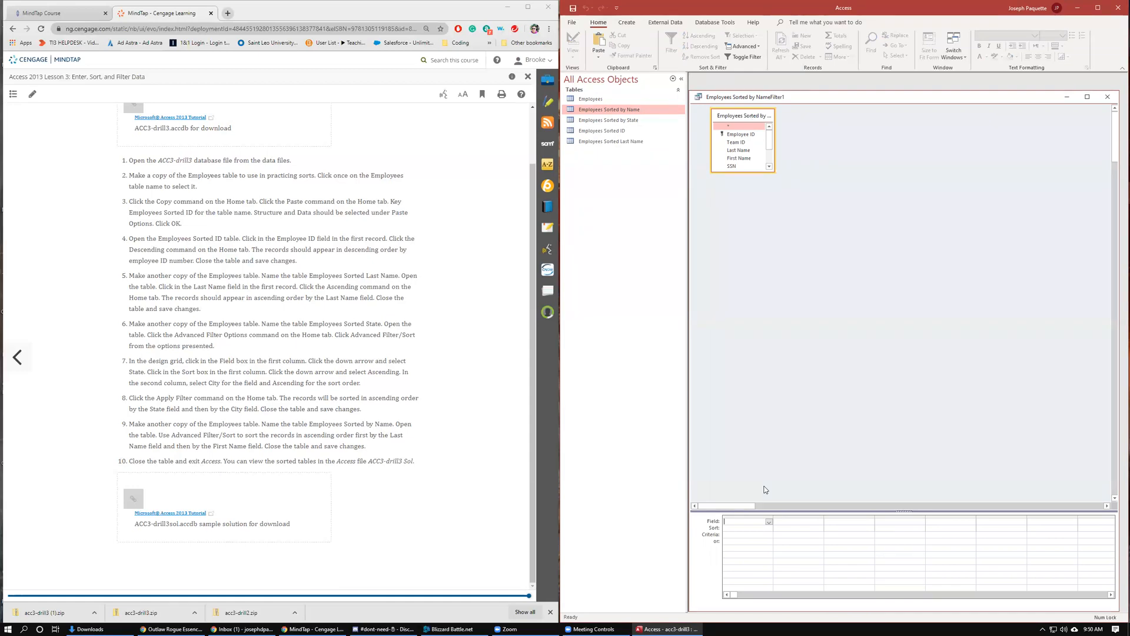
click(769, 522)
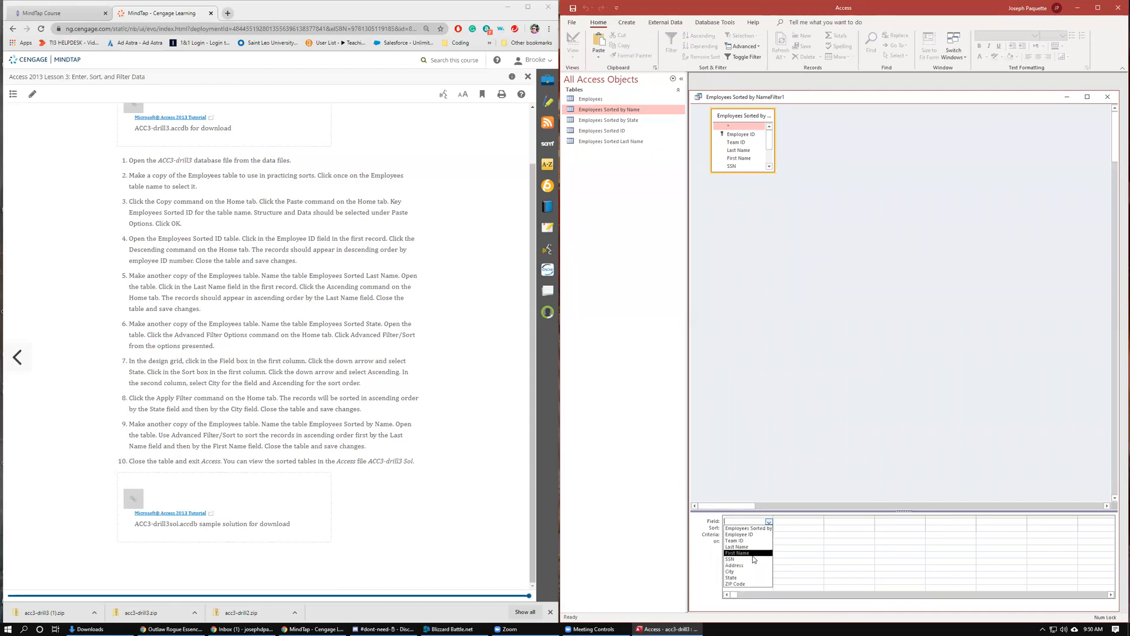
click(740, 546)
click(769, 528)
click(737, 535)
Add First Name ascending as the second sort field and apply the sort, closing the Employees Sorted by Name table with changes saved.
click(805, 522)
click(819, 522)
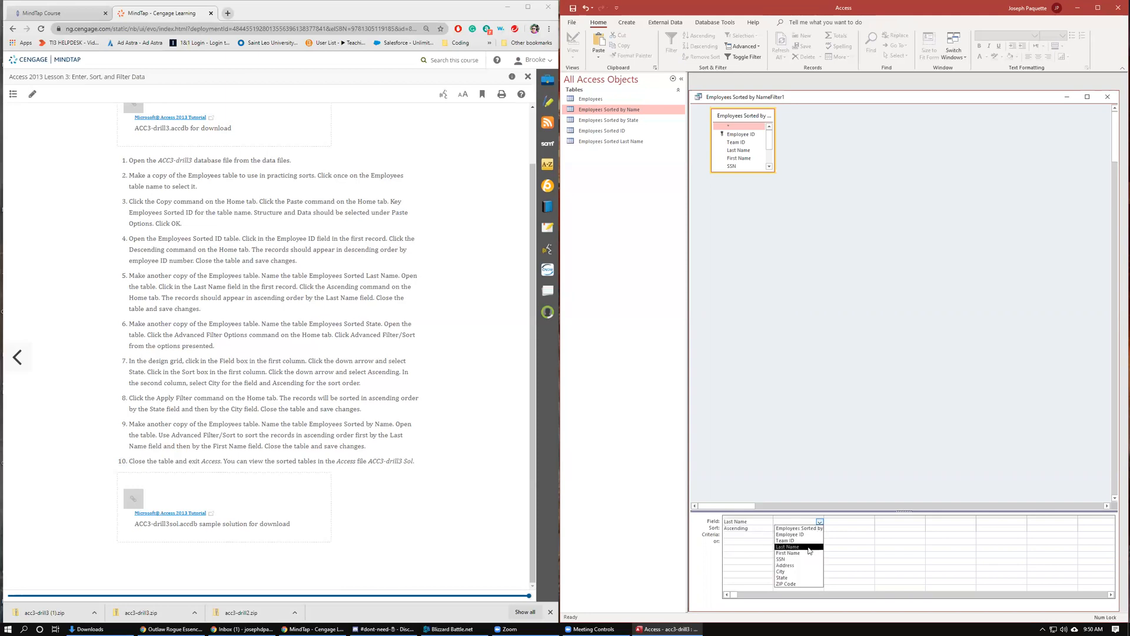
click(808, 553)
click(820, 528)
click(806, 536)
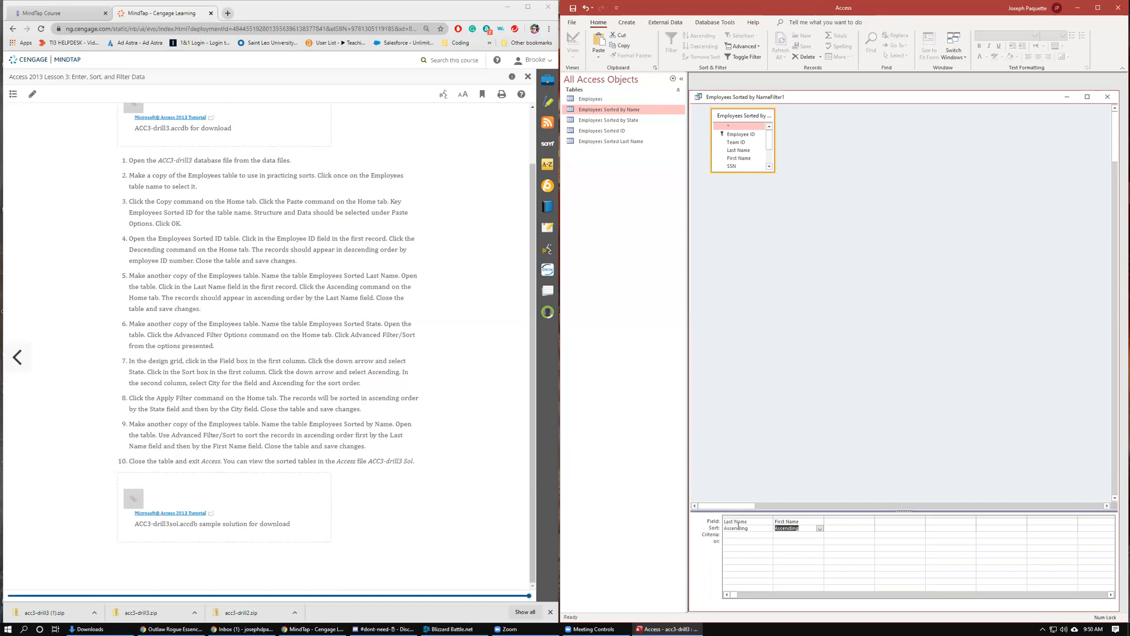
click(744, 57)
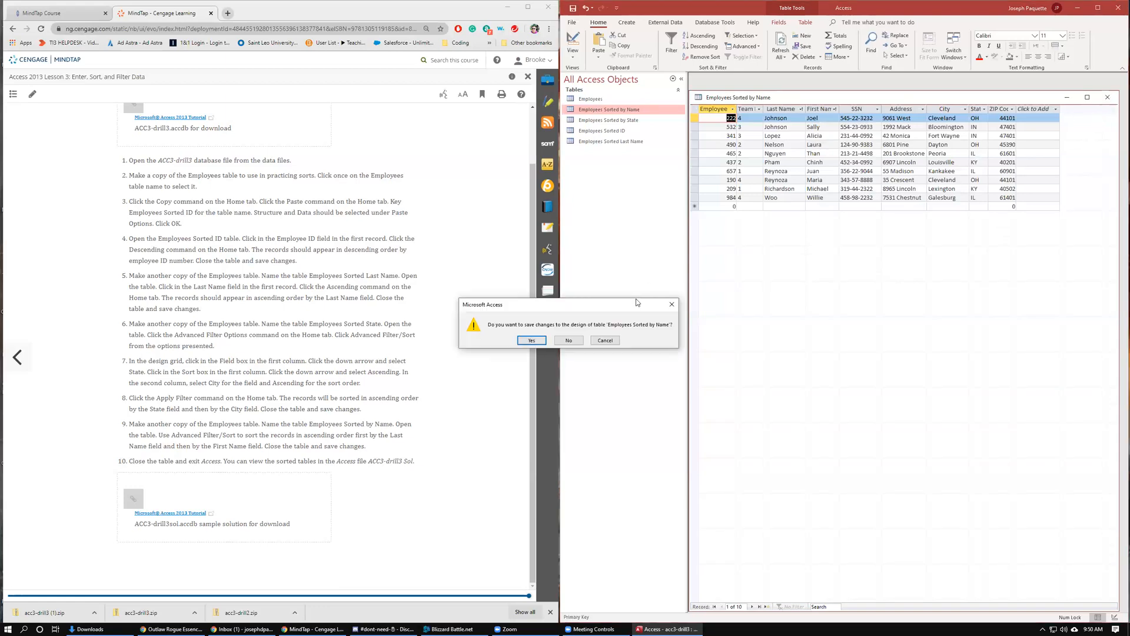
click(530, 341)
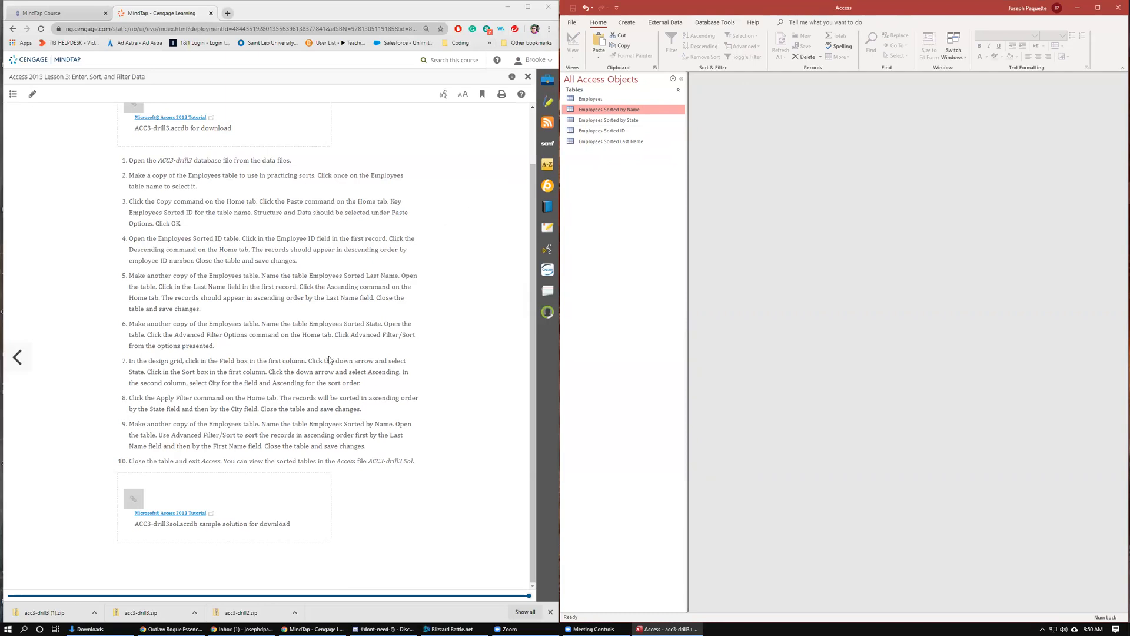
scroll(330, 360, up, 1)
scroll(311, 382, down, 1)
scroll(311, 382, up, 1)
scroll(312, 381, down, 1)
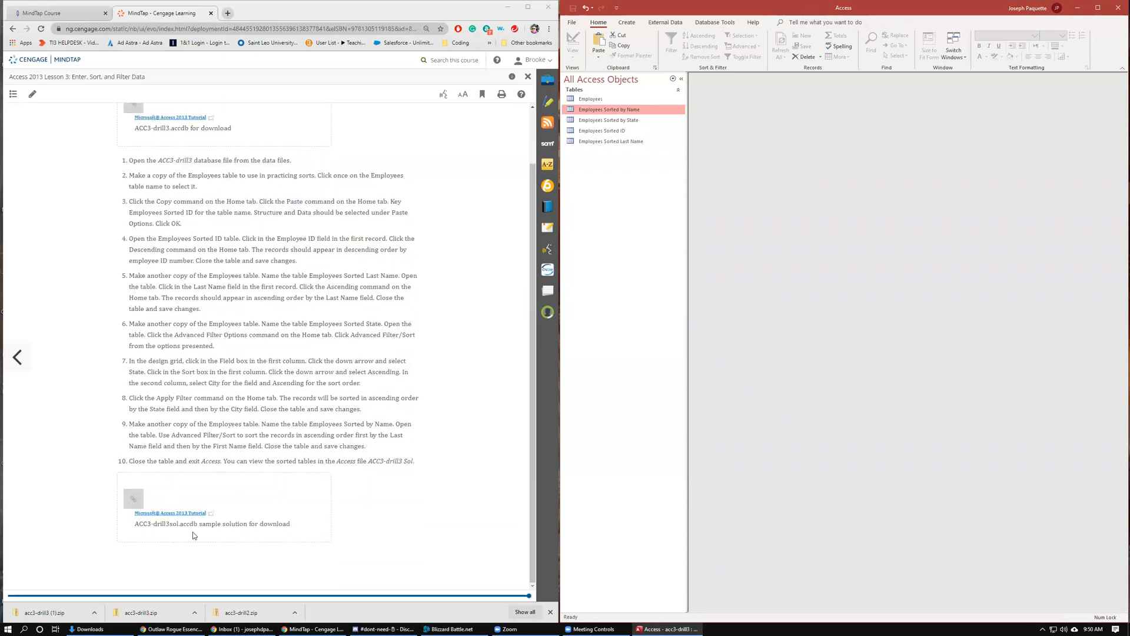